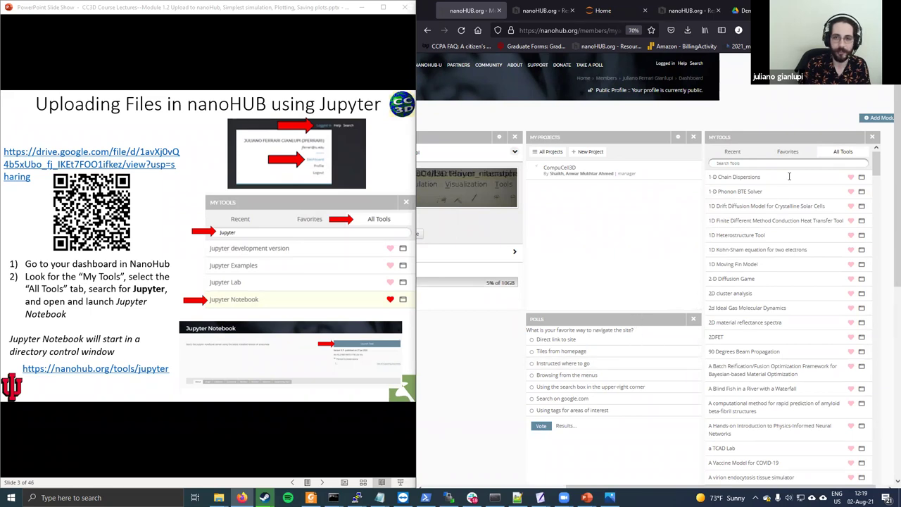
# Step: Search all nanoHUB dashboard tools for "jupyter", check the favorite tools, and return to the search results
pyautogui.moveTo(657, 66)
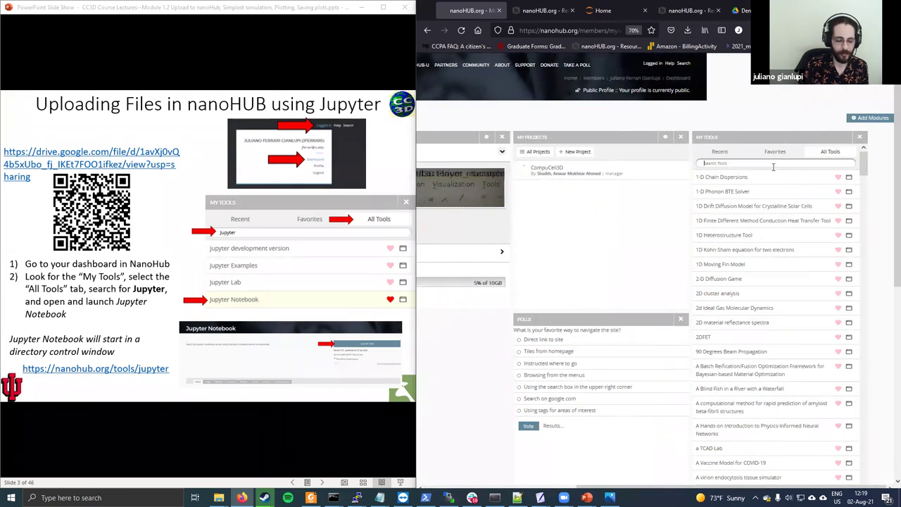
pyautogui.click(773, 166)
pyautogui.write('jupyter')
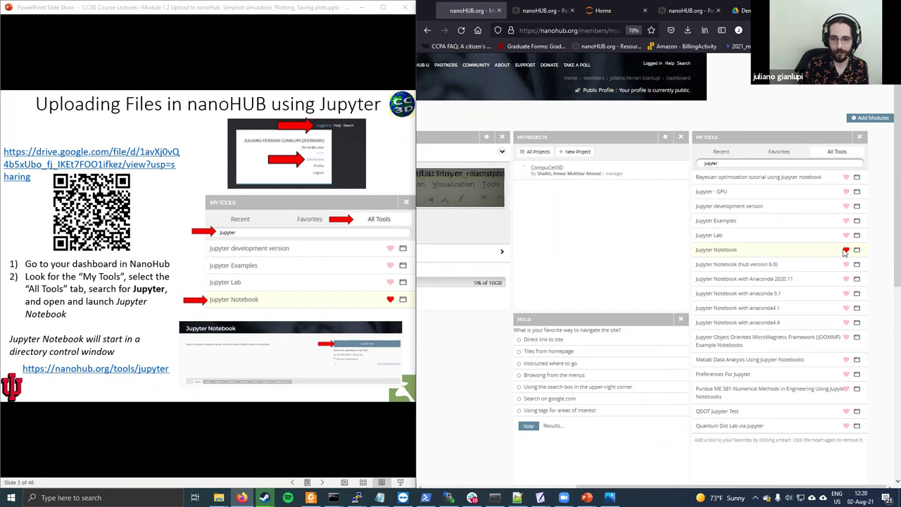
pyautogui.click(784, 154)
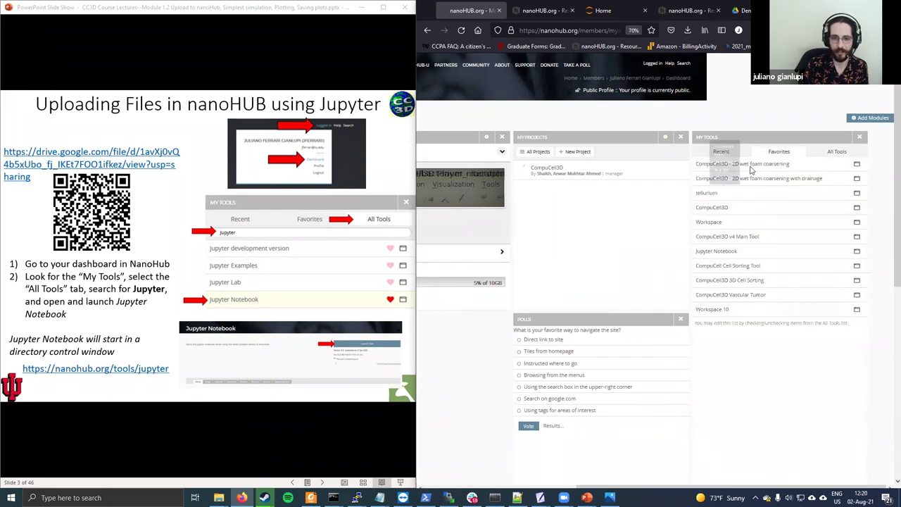
pyautogui.click(832, 155)
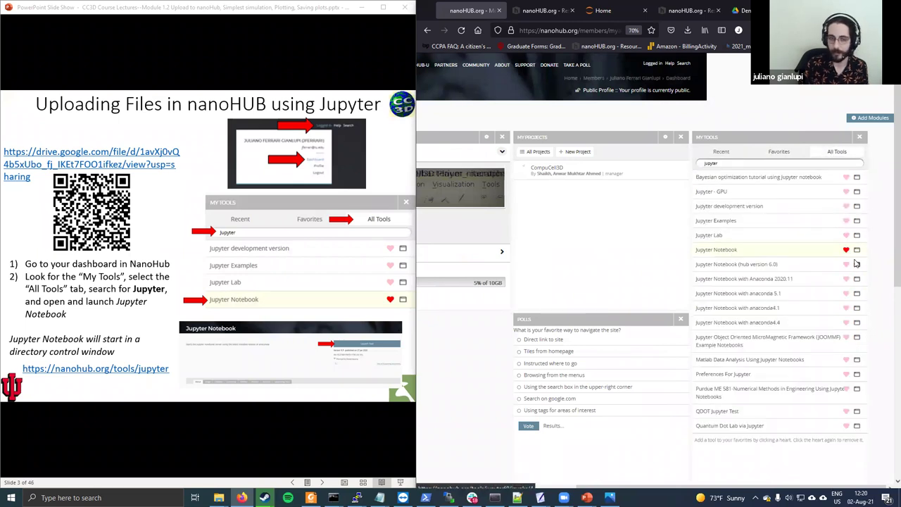
# Step: Go to the Jupyter Notebook tool page and launch the tool
pyautogui.click(539, 10)
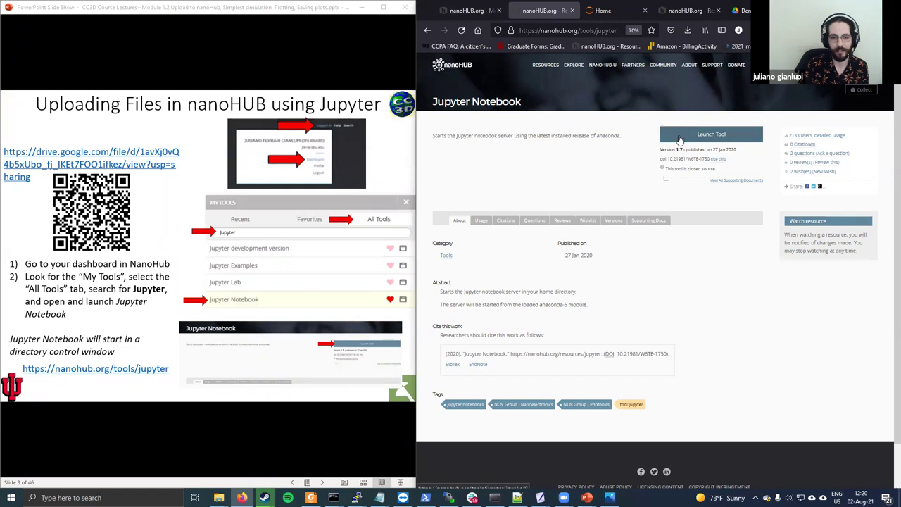
pyautogui.click(693, 136)
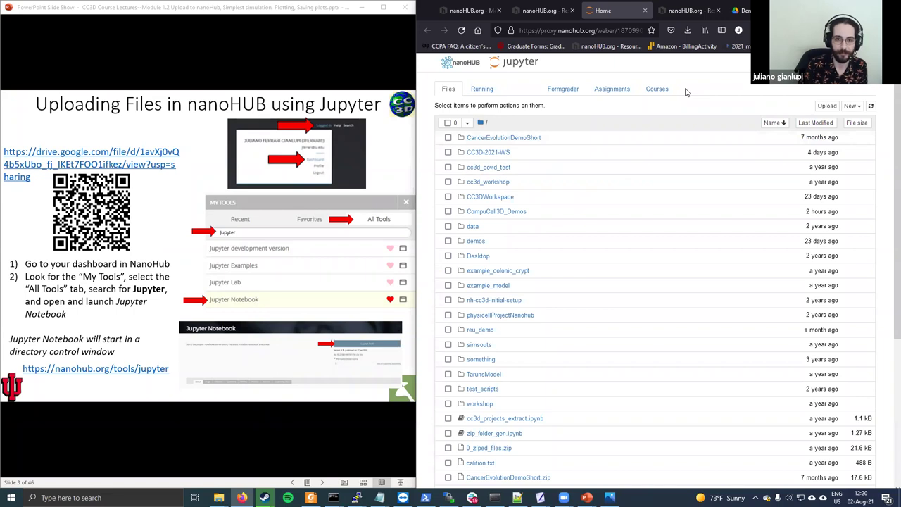
# Step: Bring up the "my lectures -- cc3d 2021" folder in File Explorer and minimize it again
pyautogui.moveTo(219, 497)
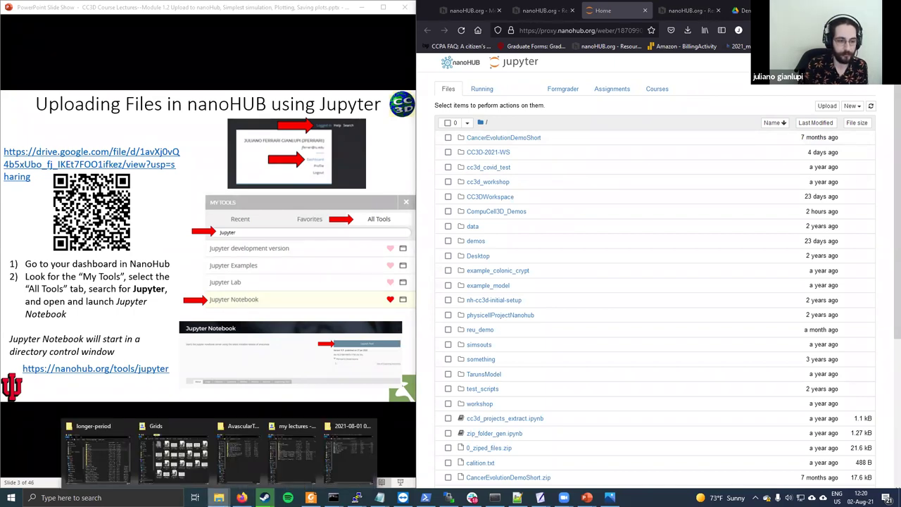
pyautogui.click(294, 454)
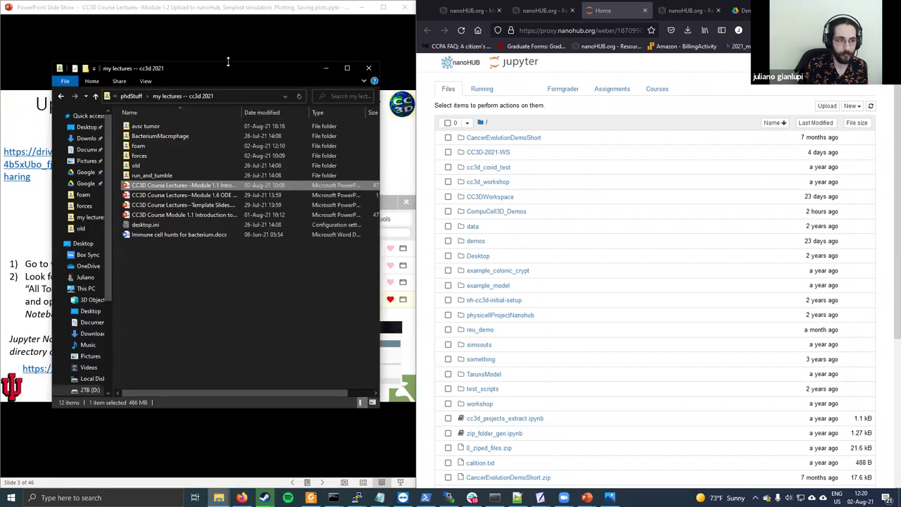
pyautogui.click(325, 67)
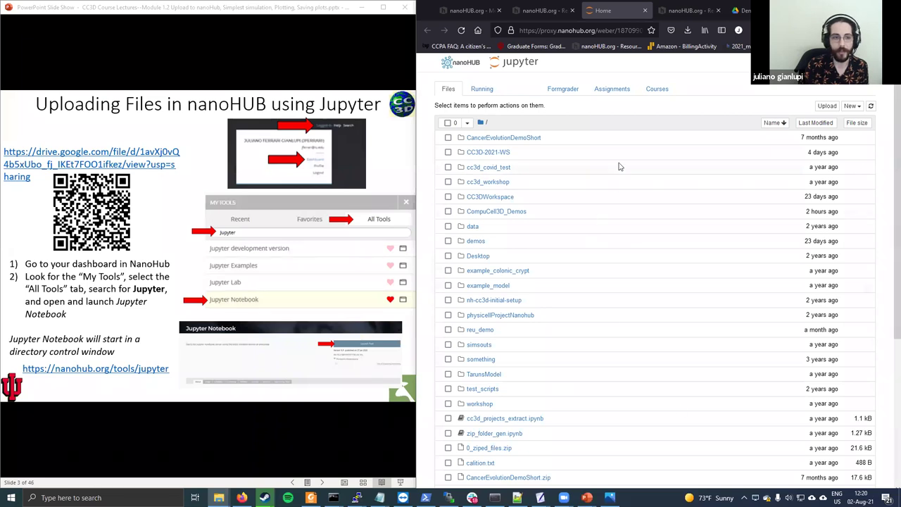
# Step: Switch to the PowerPoint slide show, advance to the slide "Uploading Files to nanoHUB", and return to the Jupyter file list
pyautogui.click(722, 104)
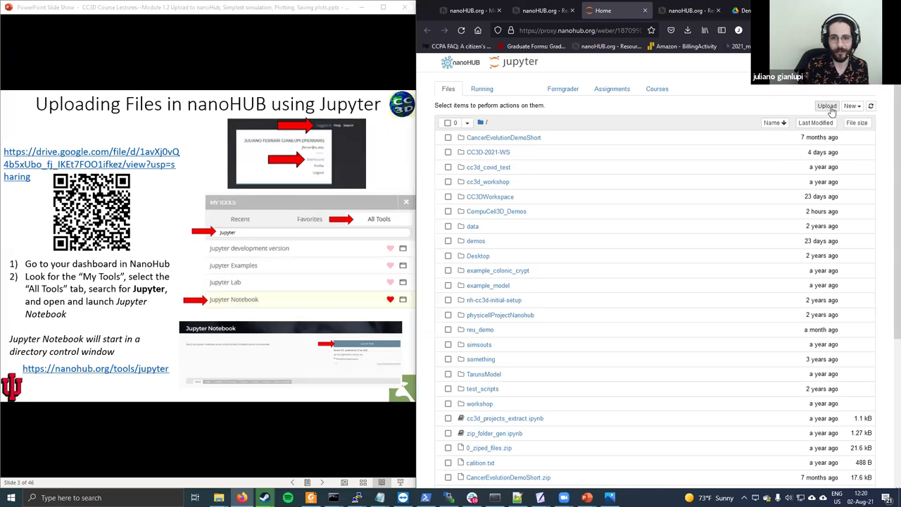
pyautogui.click(294, 401)
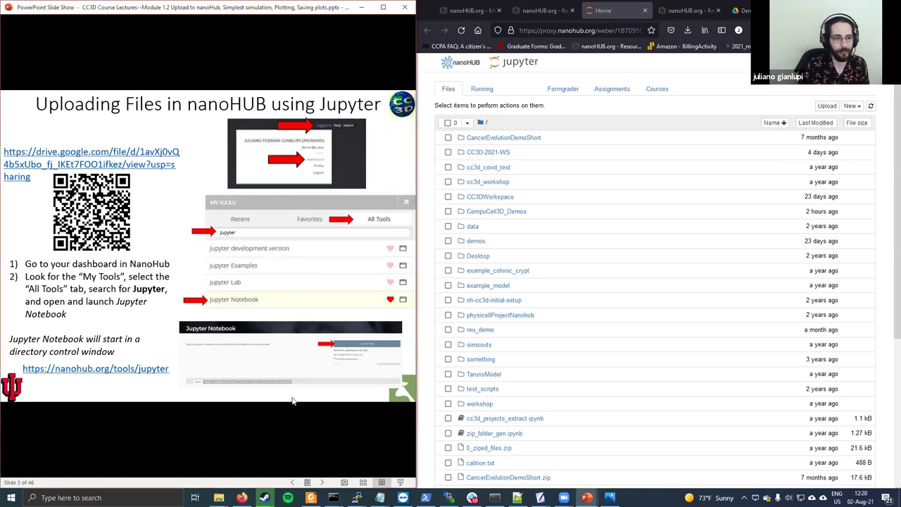
pyautogui.click(293, 400)
pyautogui.click(838, 120)
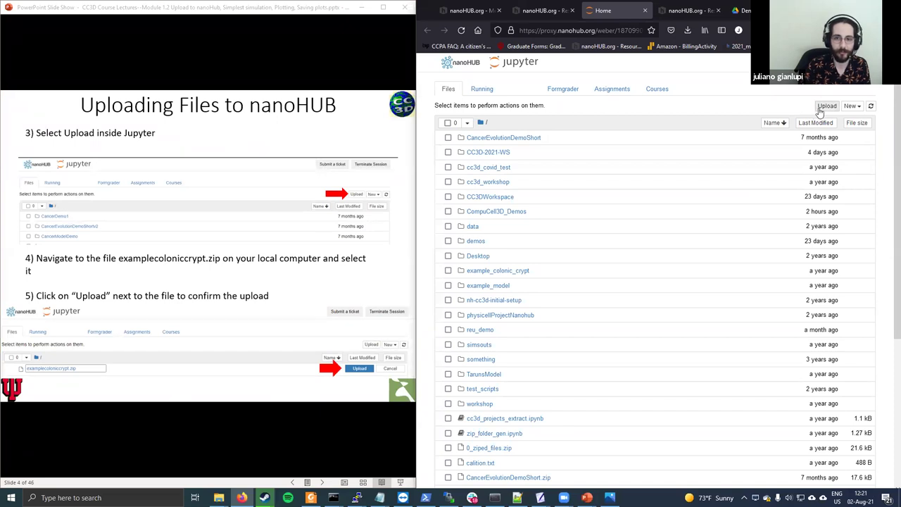
pyautogui.click(825, 107)
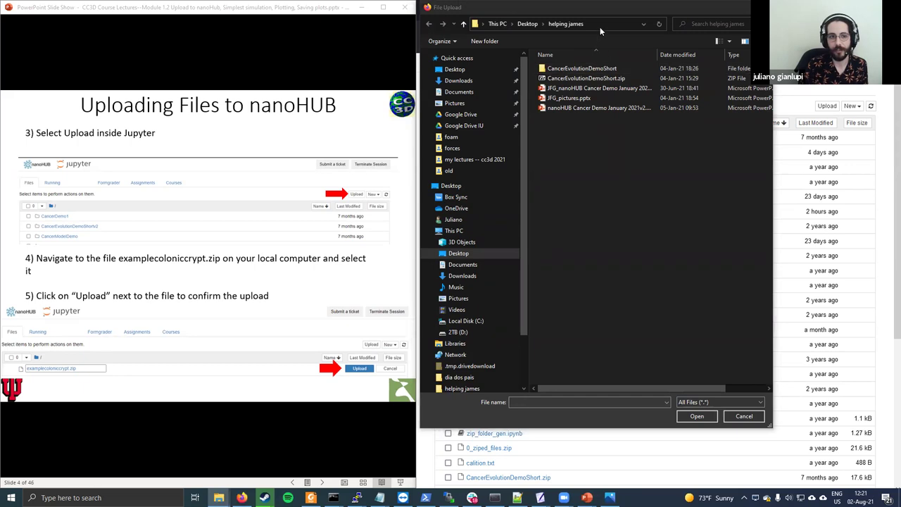
pyautogui.click(600, 27)
pyautogui.hotkey('ctrl', 'v')
pyautogui.press('Return')
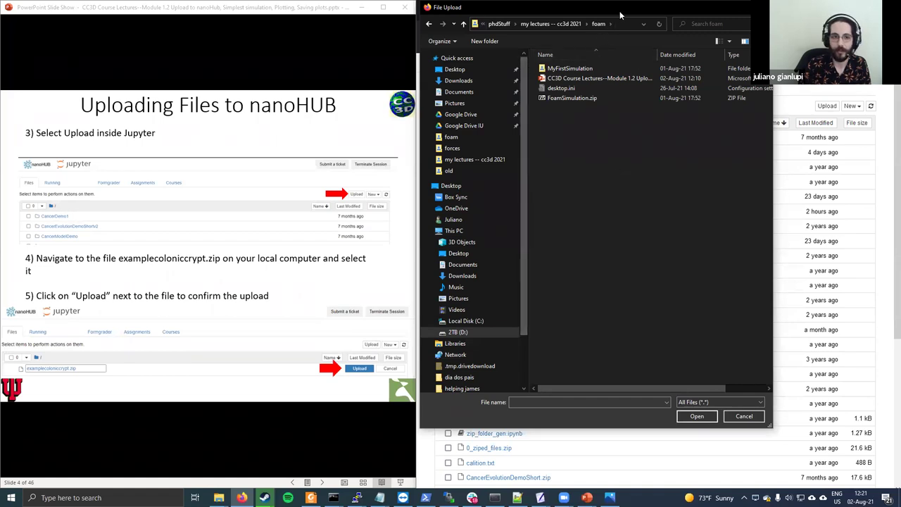
pyautogui.moveTo(592, 11); pyautogui.dragTo(700, 141)
pyautogui.click(825, 141)
# Step: Revisit the nanoHUB dashboard, review the favorite tools and the "jupyter" results, and highlight the Jupyter Notebook entry
pyautogui.click(466, 12)
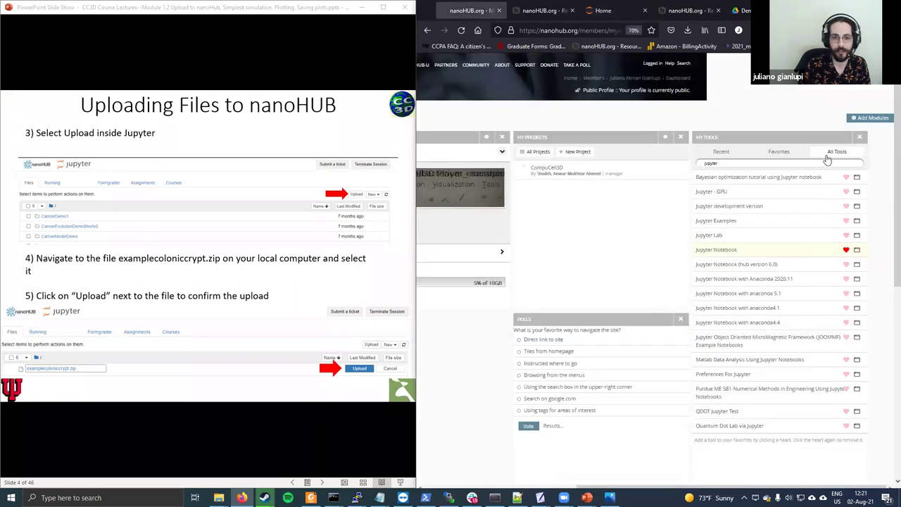
pyautogui.click(700, 156)
pyautogui.click(775, 154)
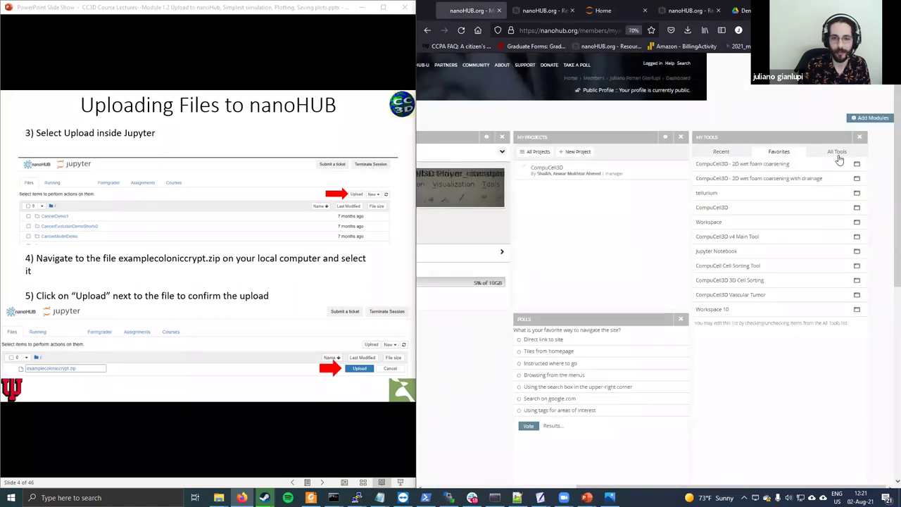
pyautogui.click(838, 158)
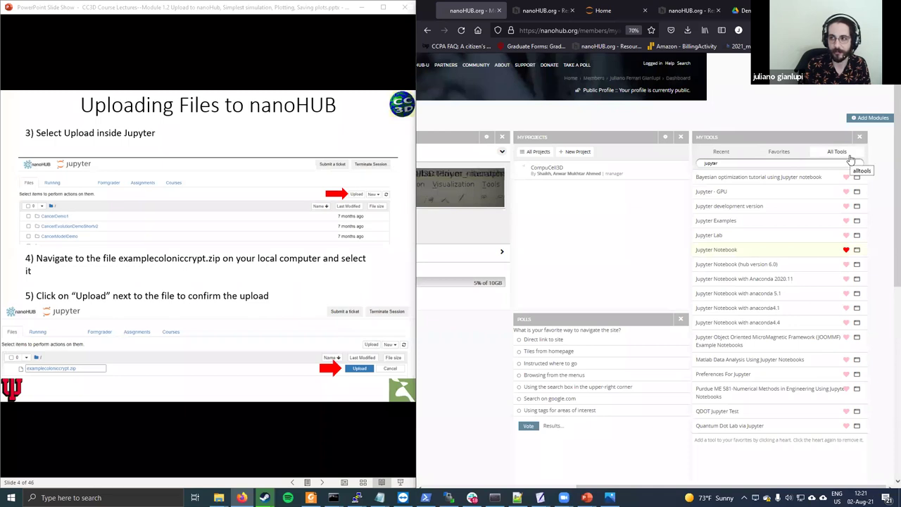
pyautogui.doubleClick(711, 163)
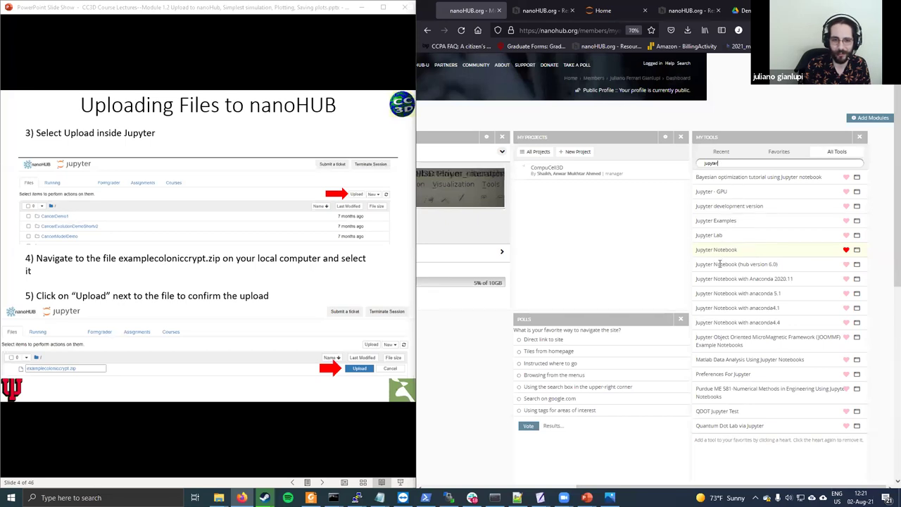
pyautogui.moveTo(696, 255); pyautogui.dragTo(735, 252)
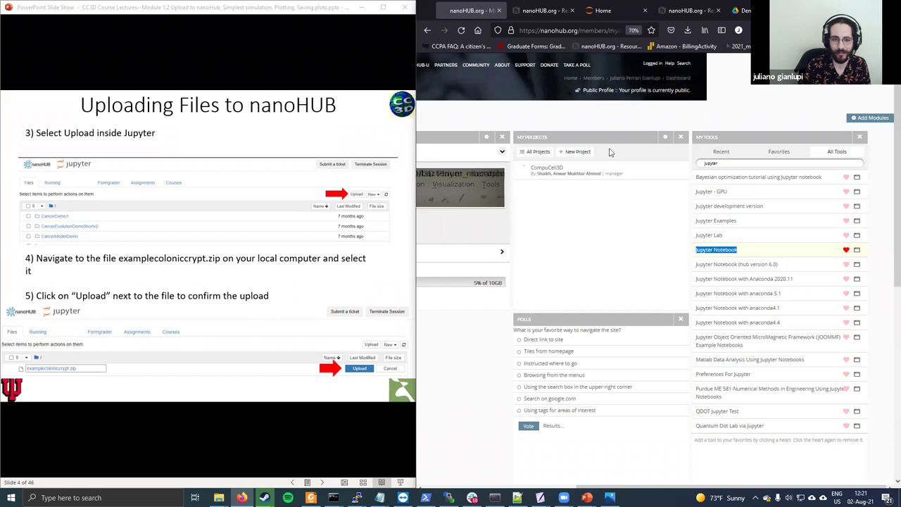
# Step: From the Jupyter file list, choose FoamSimulation.zip in the local foam folder as the file for upload
pyautogui.click(603, 11)
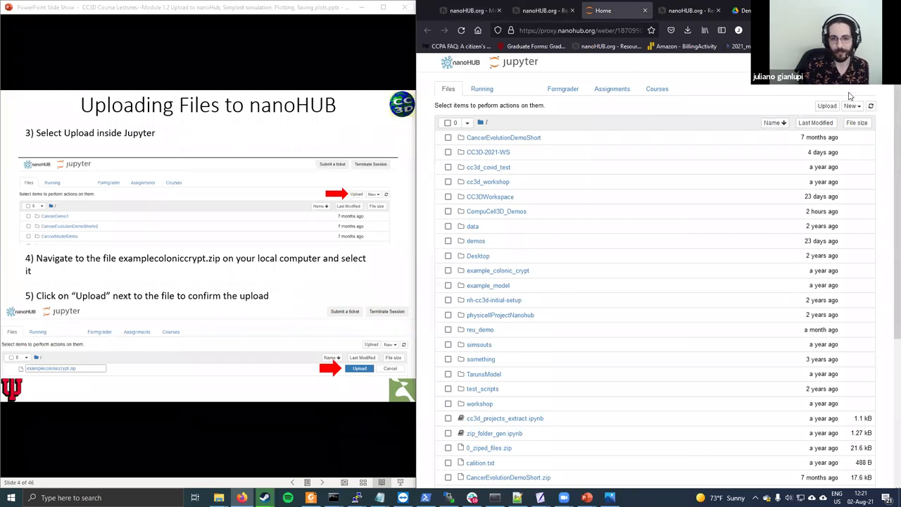
pyautogui.click(828, 106)
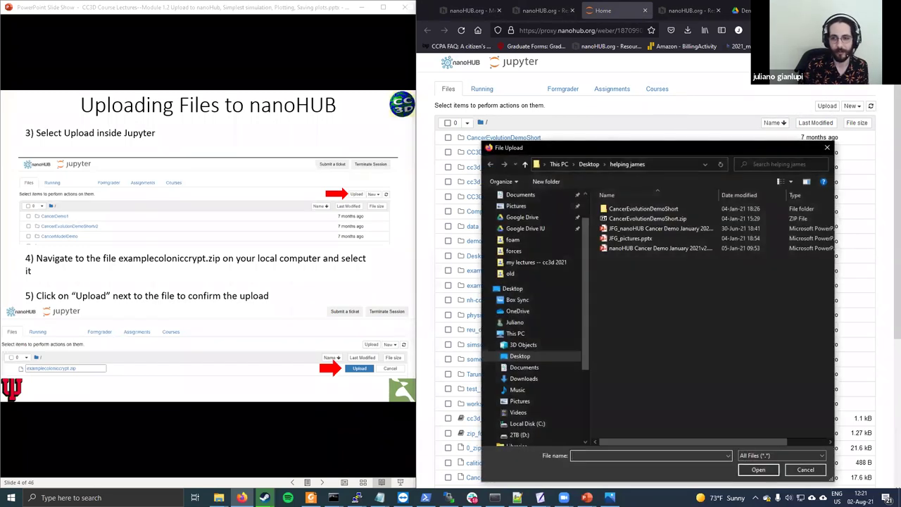
pyautogui.click(661, 164)
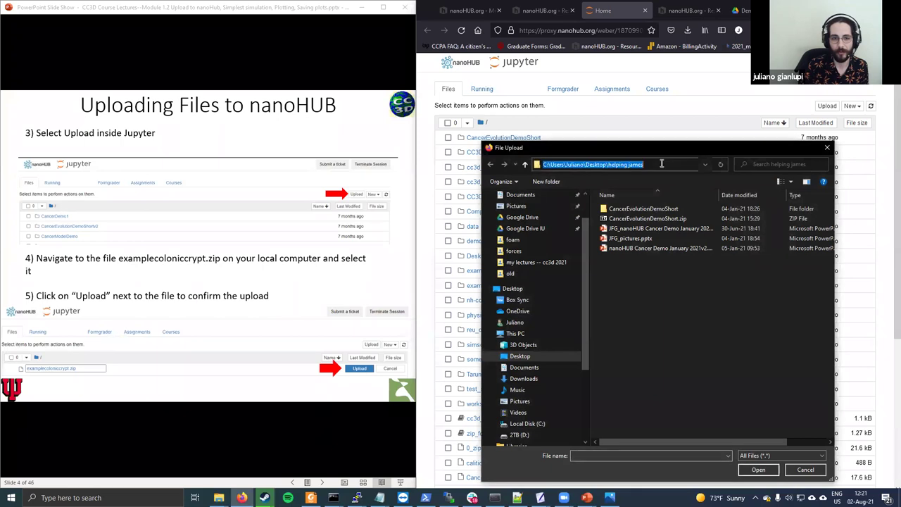
pyautogui.press('Return')
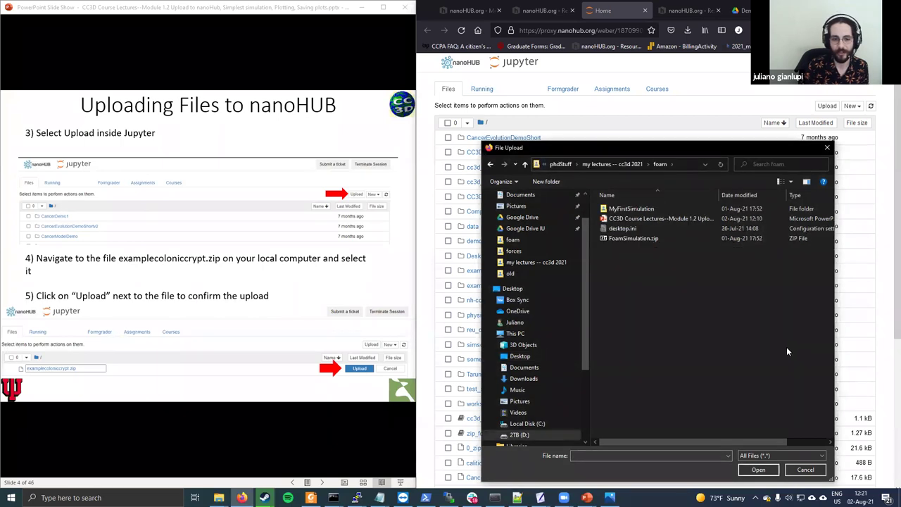
pyautogui.click(666, 237)
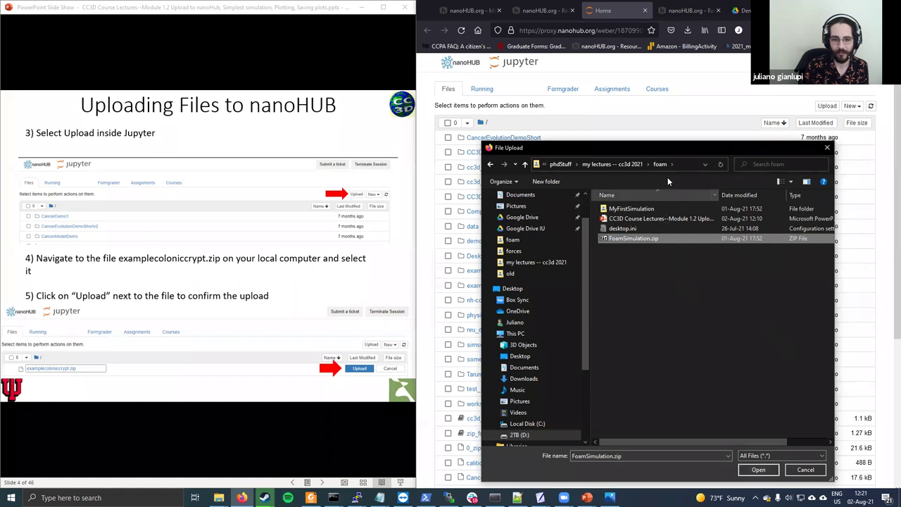
pyautogui.moveTo(673, 148); pyautogui.dragTo(642, 95)
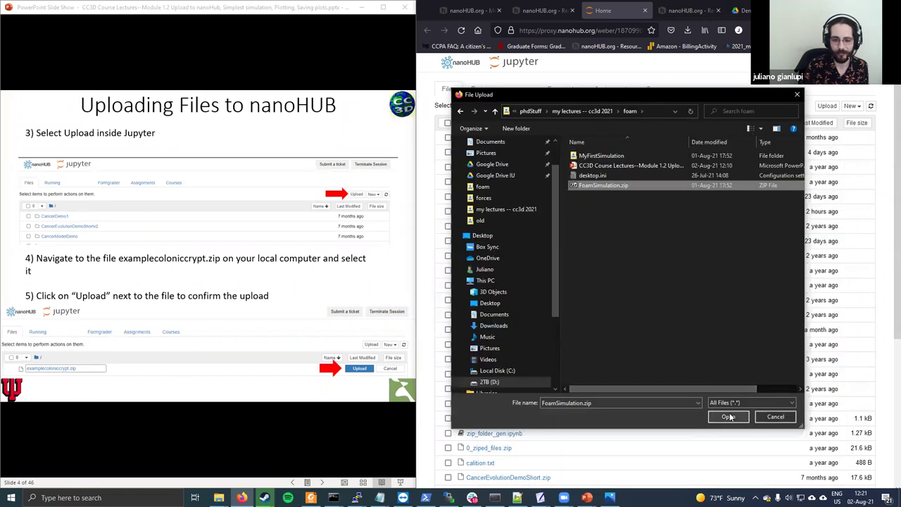
pyautogui.click(730, 416)
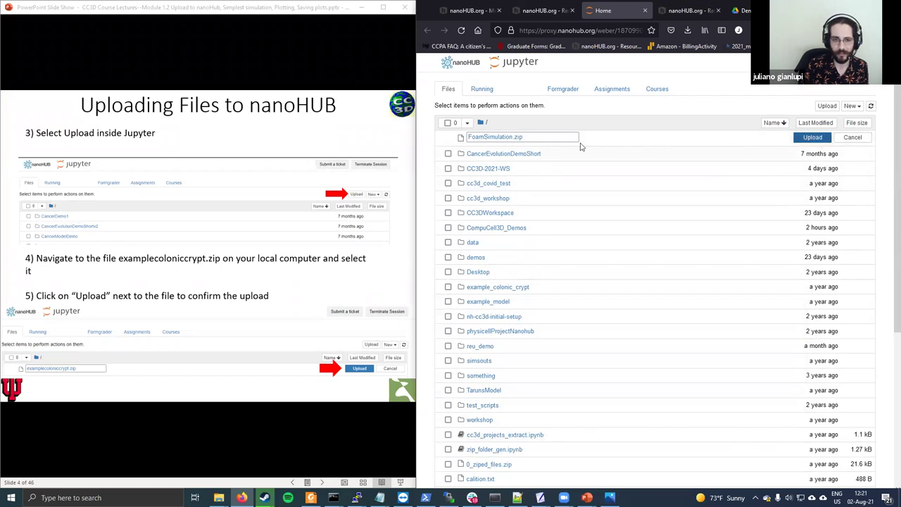
# Step: Confirm the upload of FoamSimulation.zip and look through the Jupyter home directory for it
pyautogui.click(813, 137)
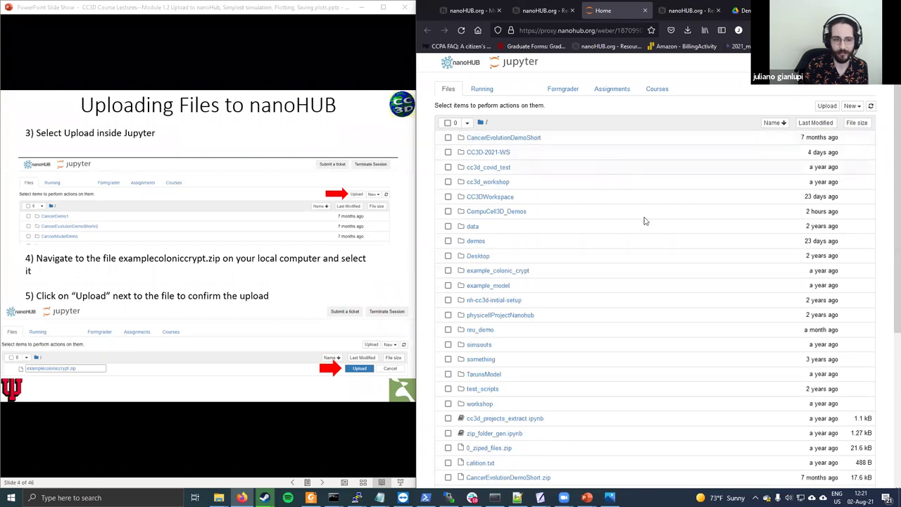
pyautogui.scroll(-5, 656, 235)
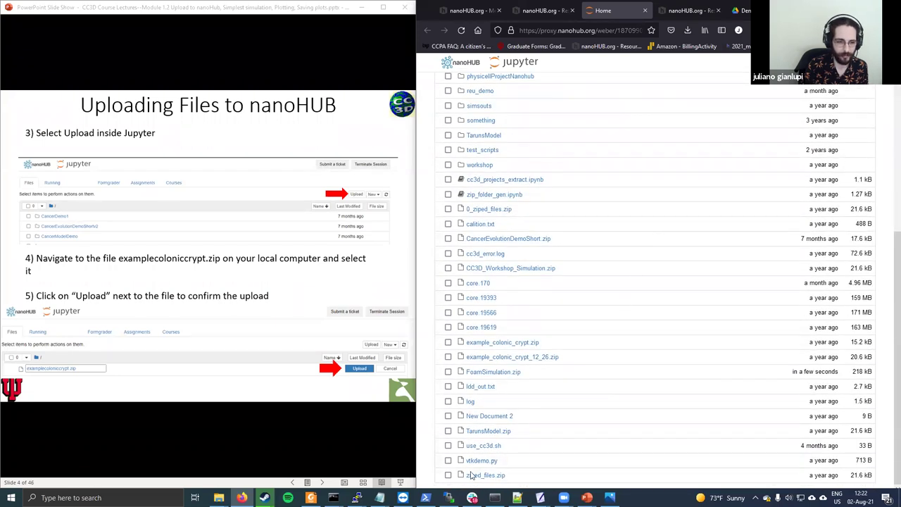
pyautogui.scroll(4, 483, 273)
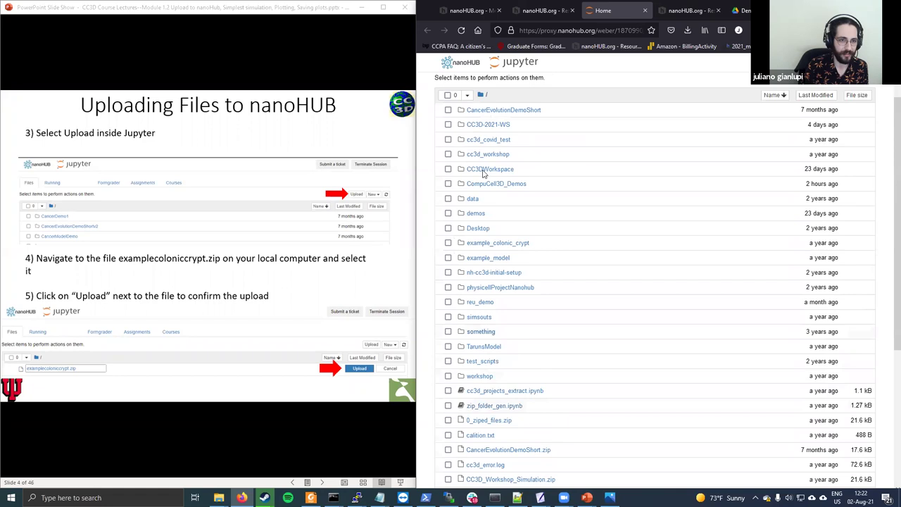
pyautogui.scroll(-2, 504, 303)
pyautogui.scroll(2, 512, 297)
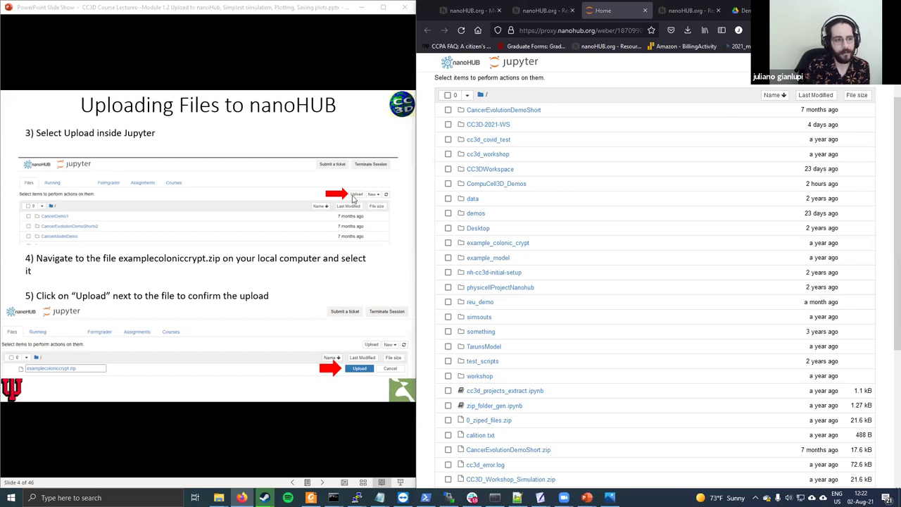
# Step: Review the route from the dashboard's full tool list through the Jupyter Notebook page to Jupyter's file upload command
pyautogui.click(465, 12)
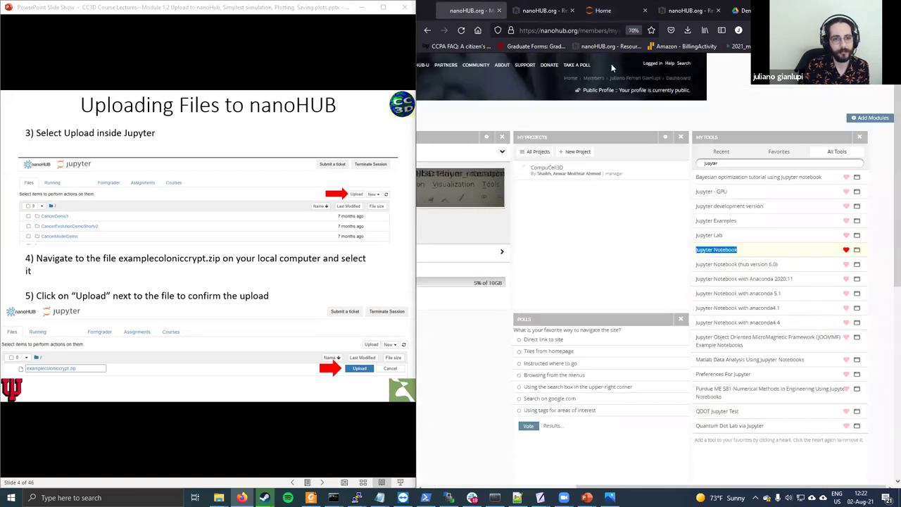
pyautogui.click(848, 155)
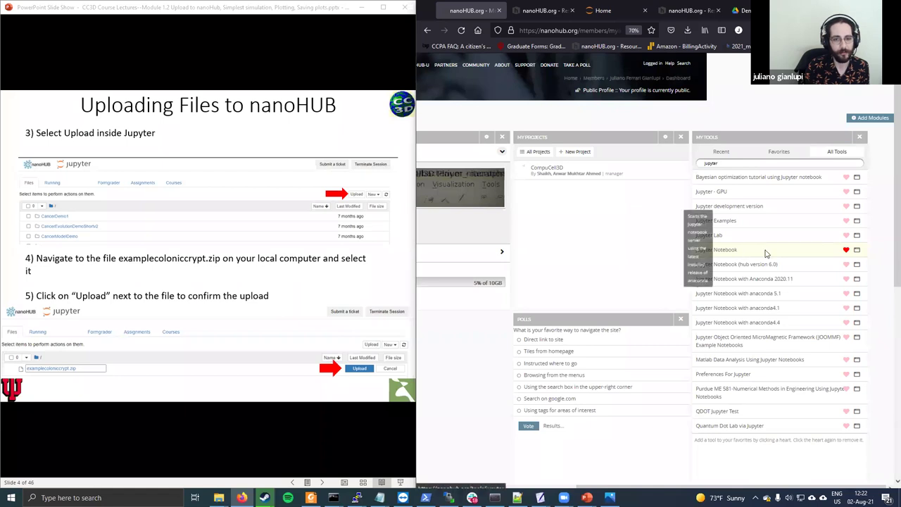
pyautogui.click(539, 12)
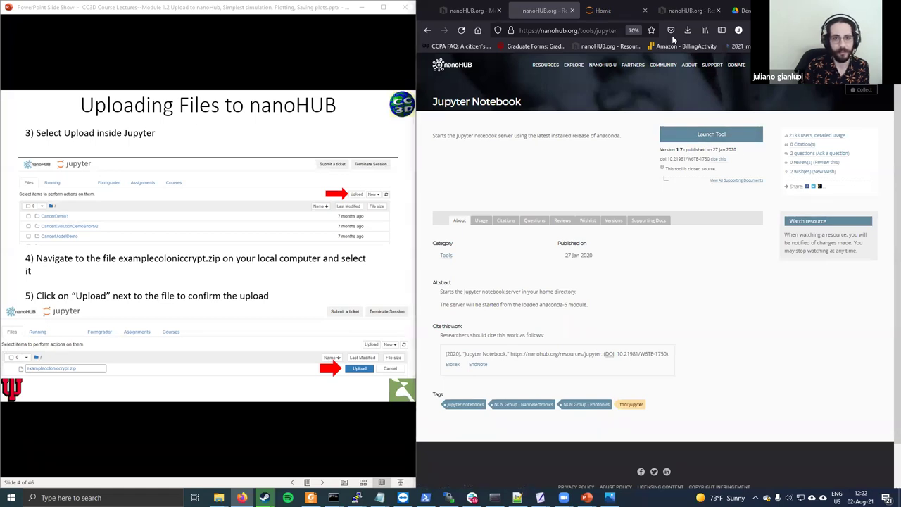
pyautogui.click(604, 11)
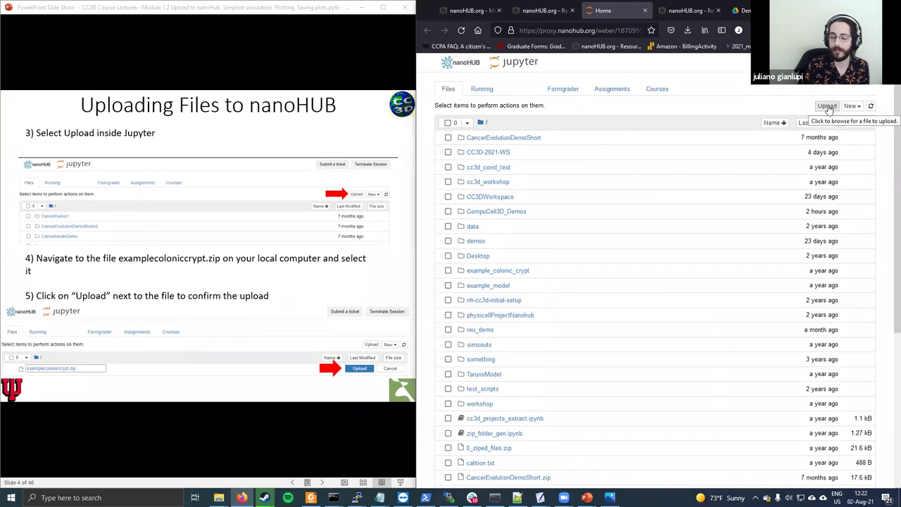
pyautogui.click(829, 107)
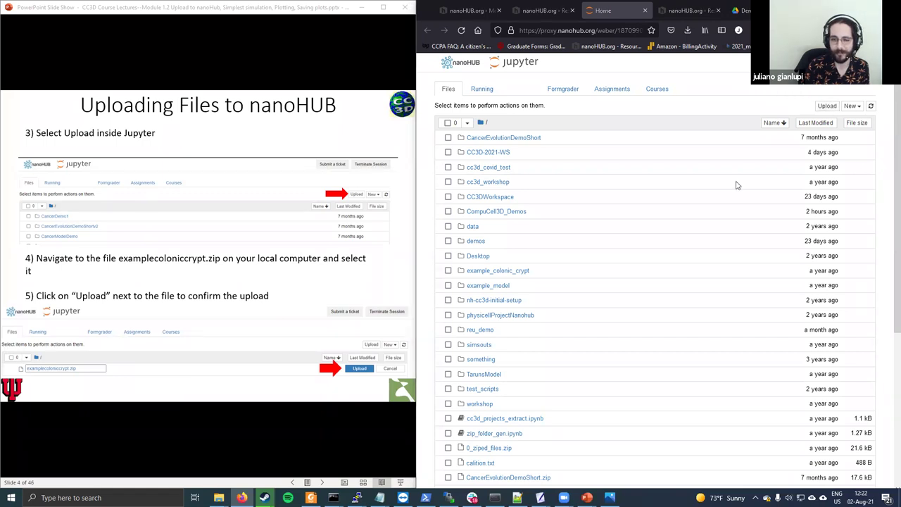
# Step: Revisit the Jupyter Notebook entry in the dashboard's tool results and return to the Jupyter file list
pyautogui.click(823, 107)
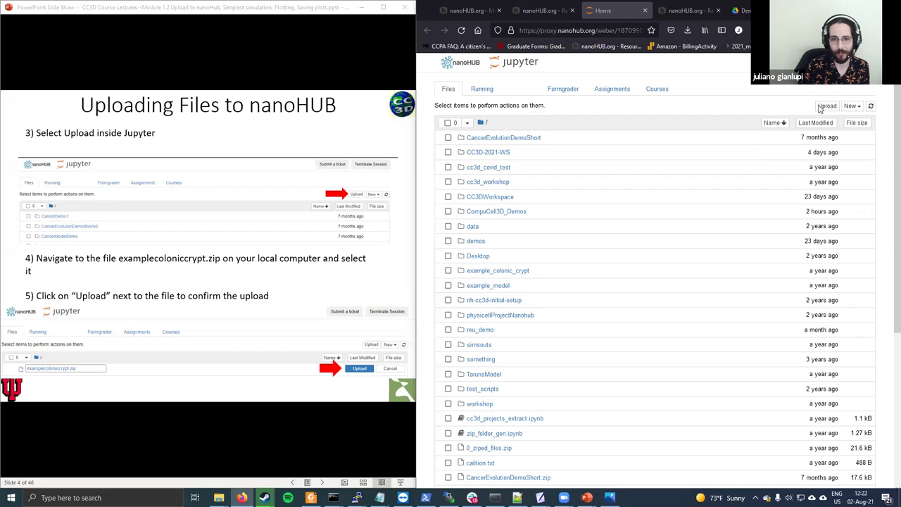
pyautogui.click(797, 95)
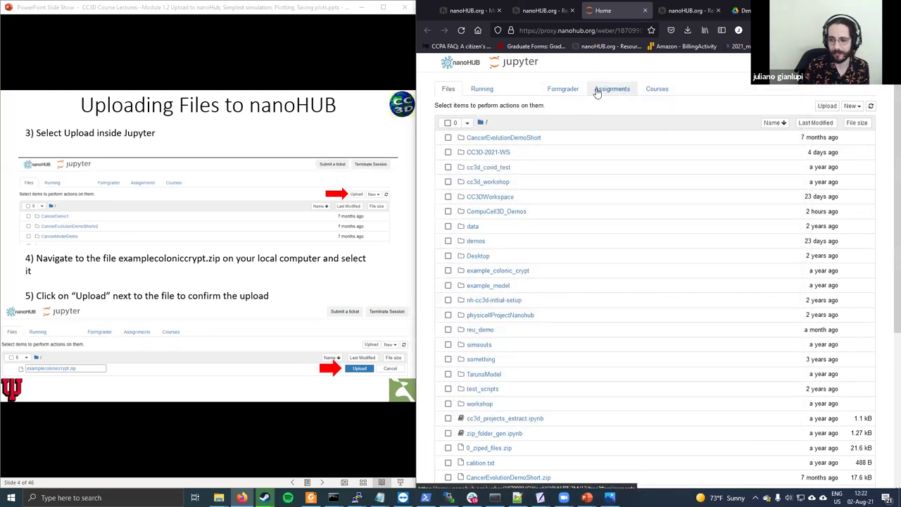
pyautogui.click(466, 13)
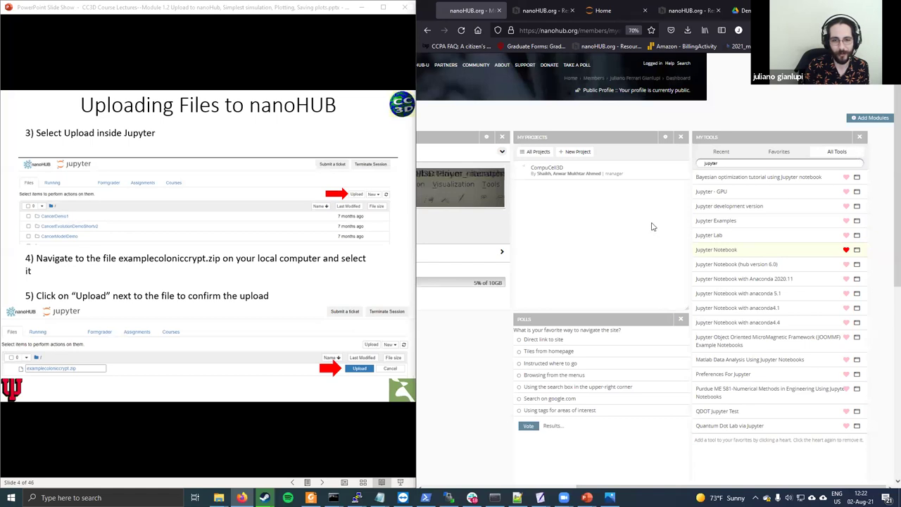
pyautogui.click(724, 252)
pyautogui.click(703, 131)
pyautogui.click(604, 11)
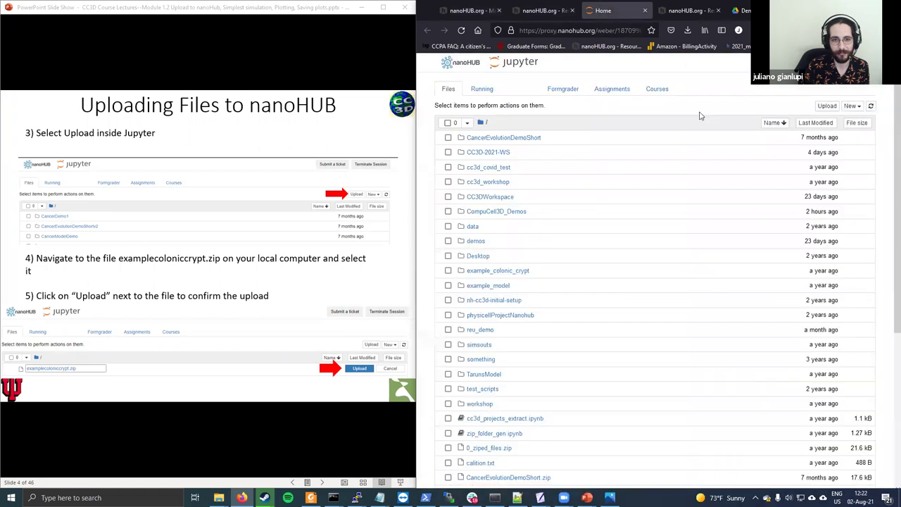
# Step: Start an upload in Jupyter and select FoamSimulation.zip in the local foam folder
pyautogui.click(828, 105)
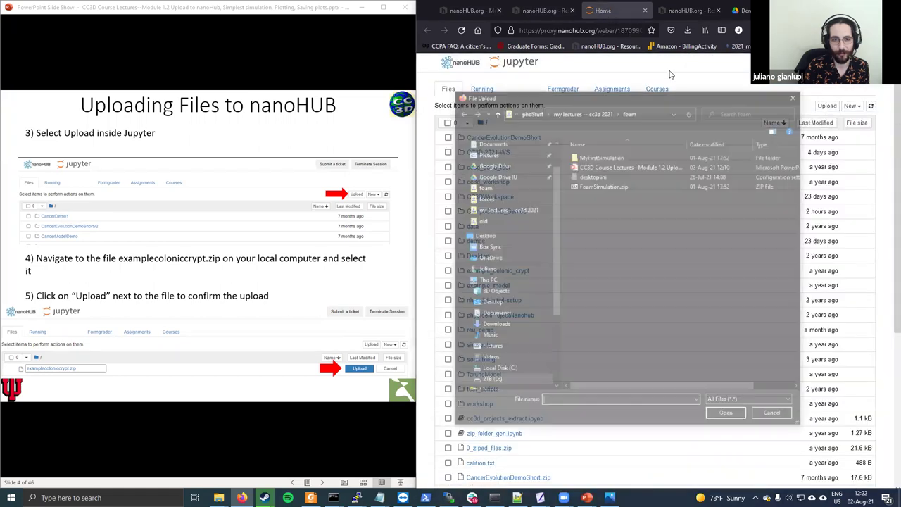
pyautogui.click(674, 111)
pyautogui.click(705, 281)
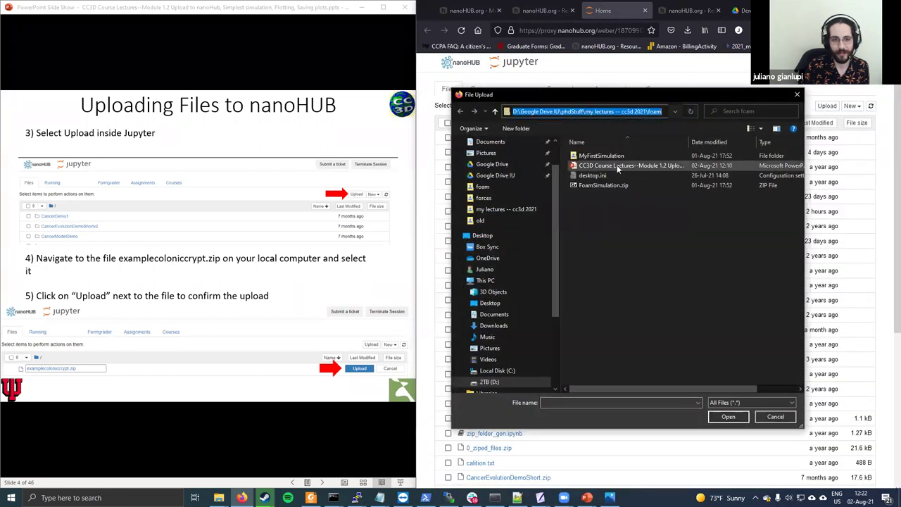
pyautogui.click(603, 185)
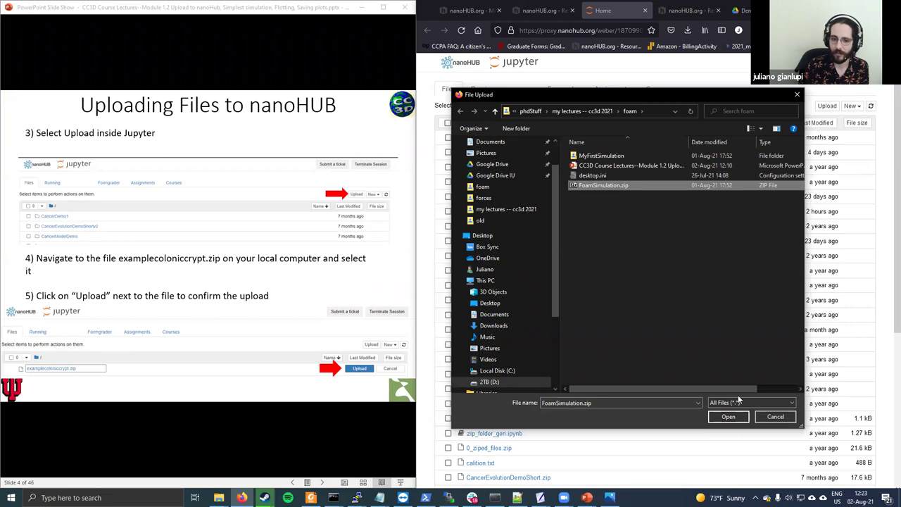
pyautogui.click(728, 416)
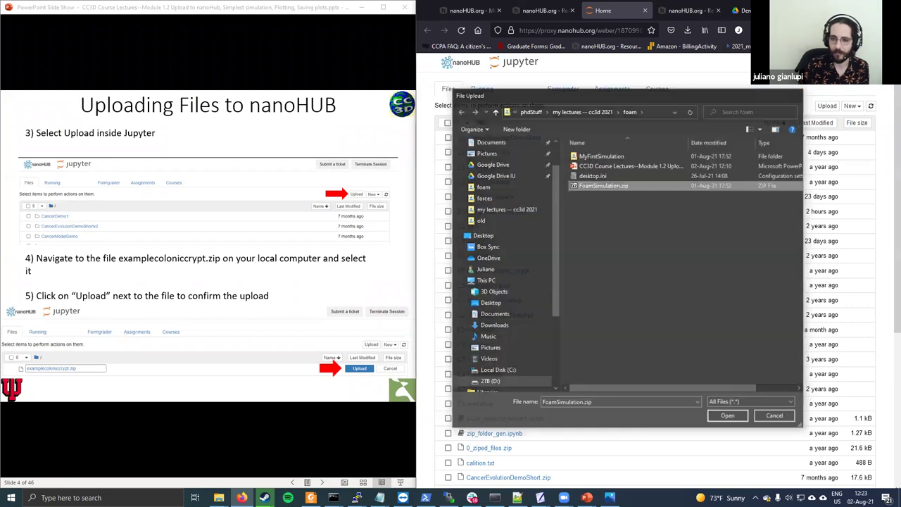
# Step: Switch to the PowerPoint slide show and go back to the slide "Uploading Files in nanoHUB using Jupyter"
pyautogui.click(100, 54)
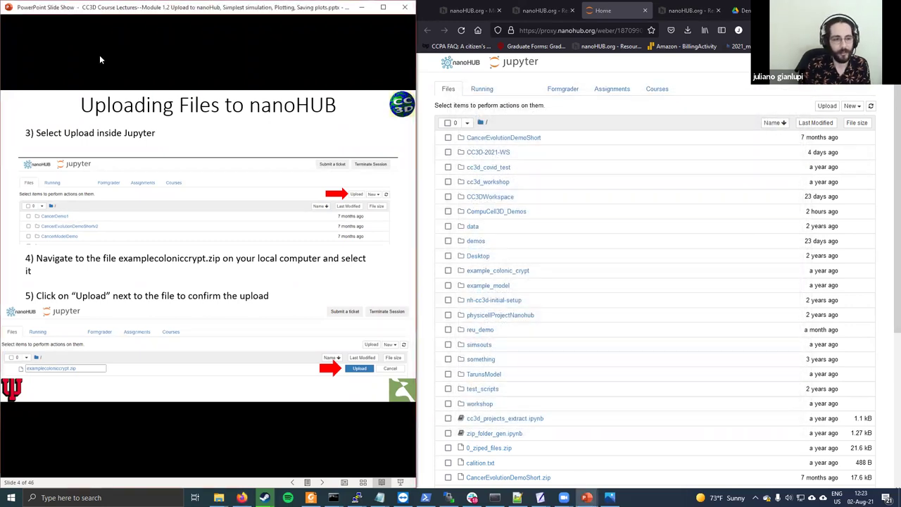
pyautogui.press('Left')
pyautogui.press('Left')
pyautogui.press('Right')
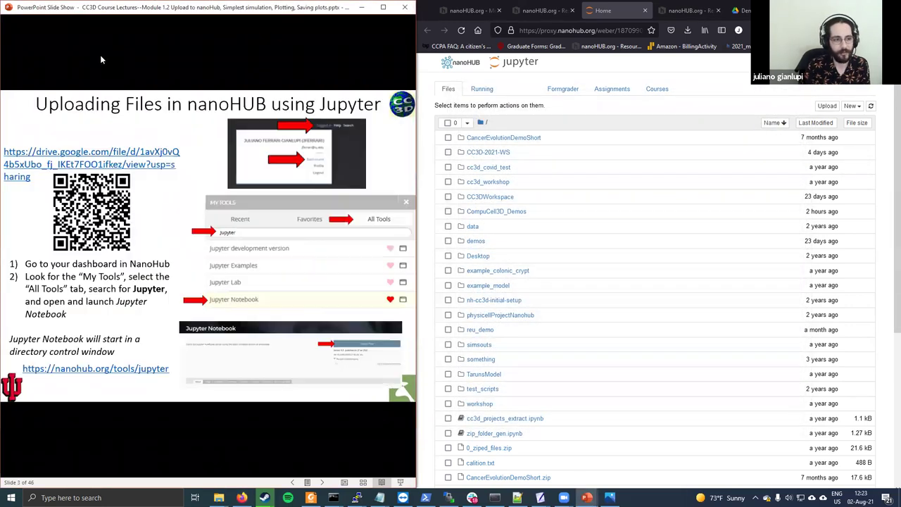
# Step: Switch to the browser and reopen the nanoHUB dashboard from the logged-in account options
pyautogui.click(493, 13)
pyautogui.moveTo(656, 65)
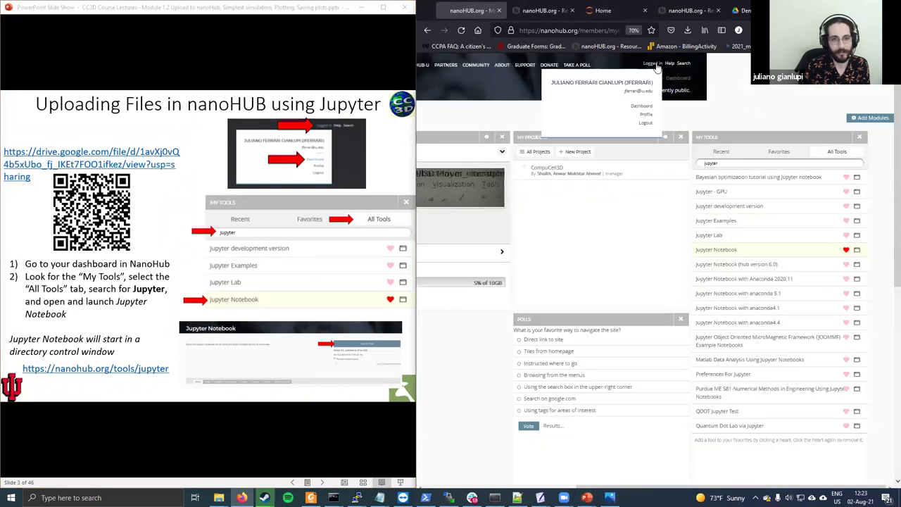
pyautogui.click(641, 106)
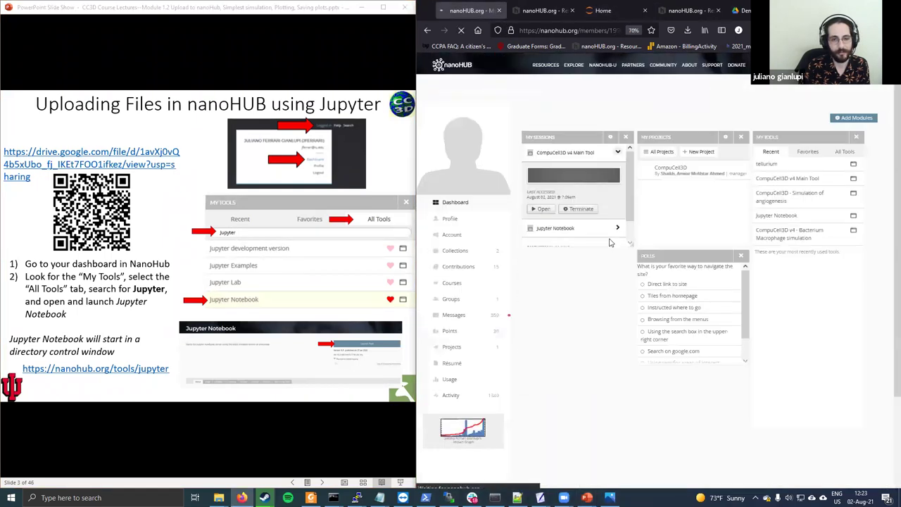
# Step: Search all nanoHUB tools for "jupyte" and review the Jupyter Notebook tool page with its launch option
pyautogui.click(847, 155)
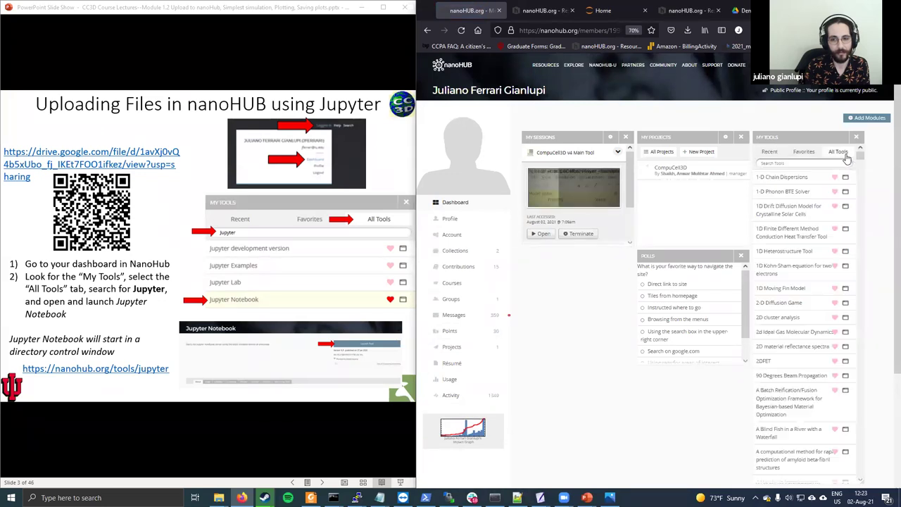
pyautogui.click(803, 162)
pyautogui.write('jup')
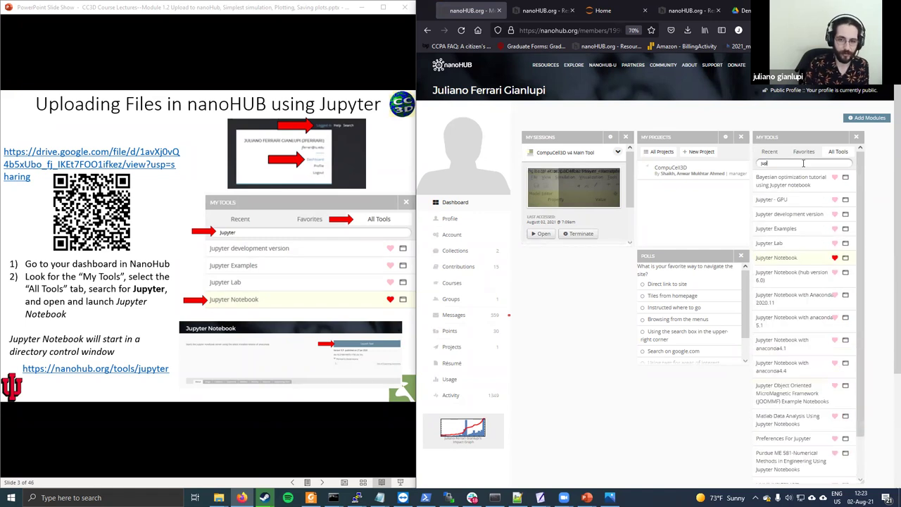
pyautogui.write('yte')
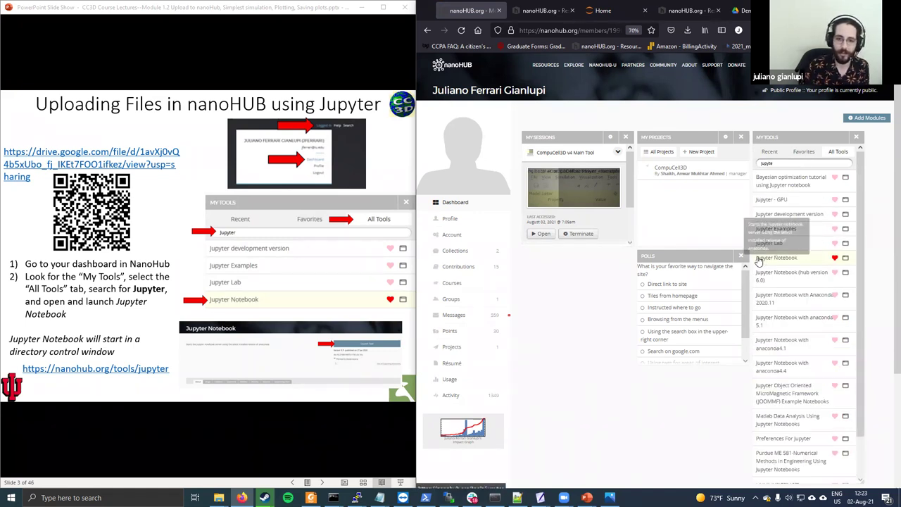
pyautogui.click(543, 9)
pyautogui.click(709, 135)
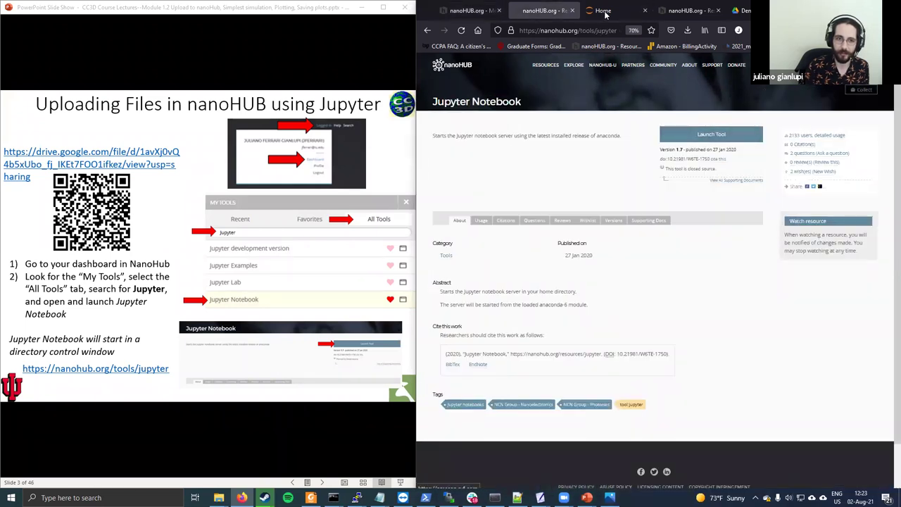
# Step: Choose FoamSimulation.zip for upload in Jupyter again and cancel the pending upload
pyautogui.click(827, 109)
pyautogui.click(603, 185)
pyautogui.click(728, 417)
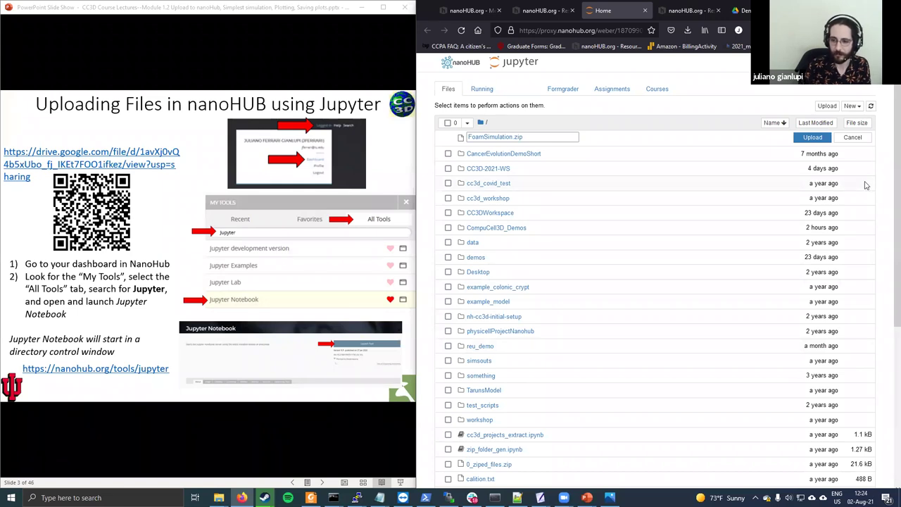
pyautogui.click(856, 140)
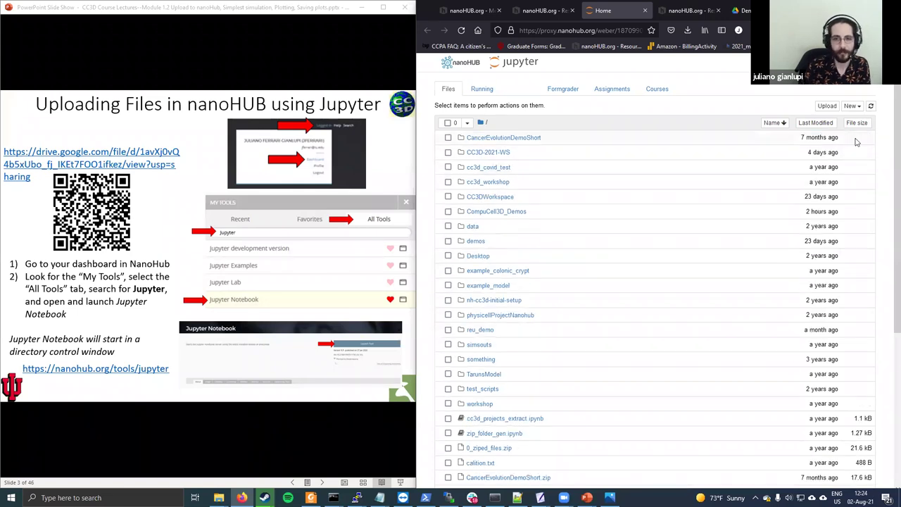
# Step: Check the Jupyter home directory for FoamSimulation.zip and advance the PowerPoint slides to the instructions for returning to CompuCell3D
pyautogui.scroll(-3, 717, 192)
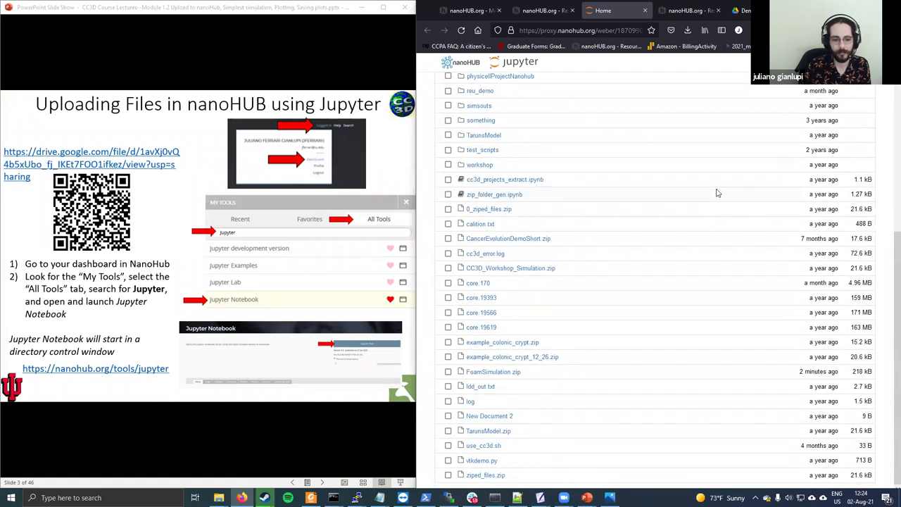
pyautogui.scroll(3, 717, 192)
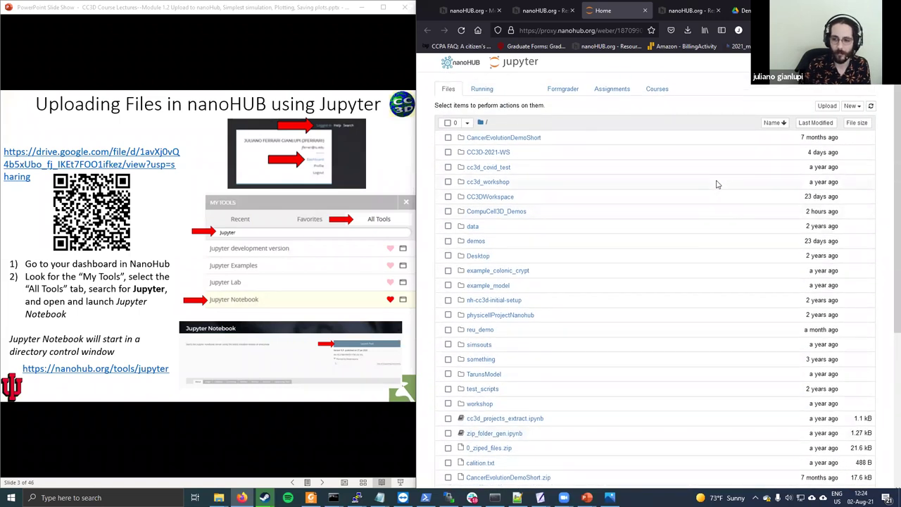
pyautogui.click(214, 250)
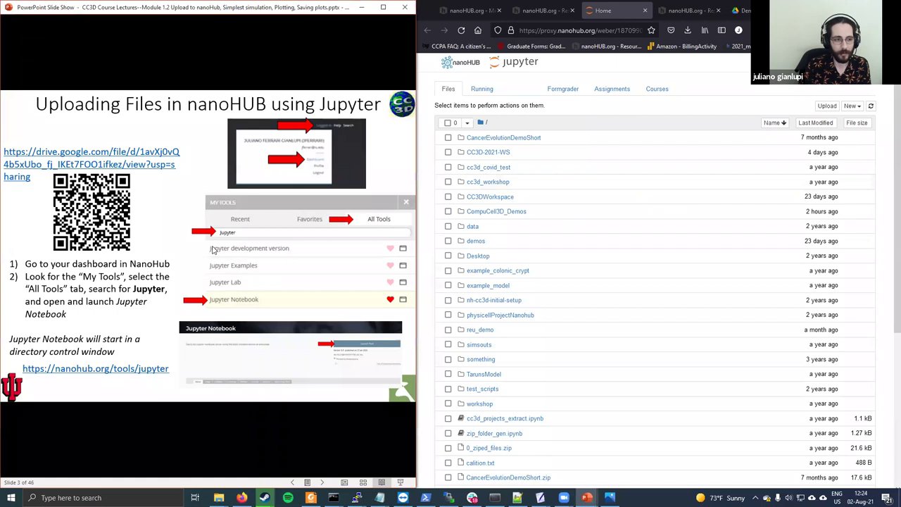
pyautogui.scroll(-3, 618, 256)
pyautogui.scroll(3, 609, 251)
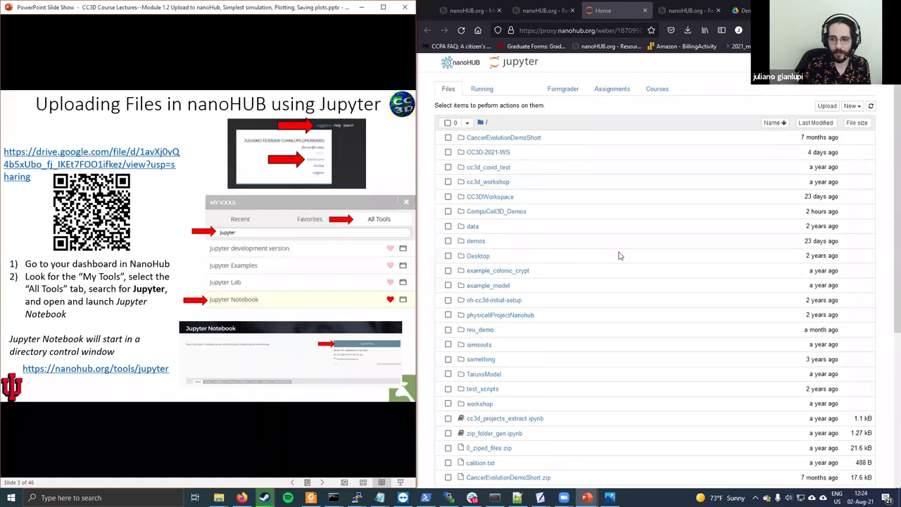
pyautogui.click(166, 254)
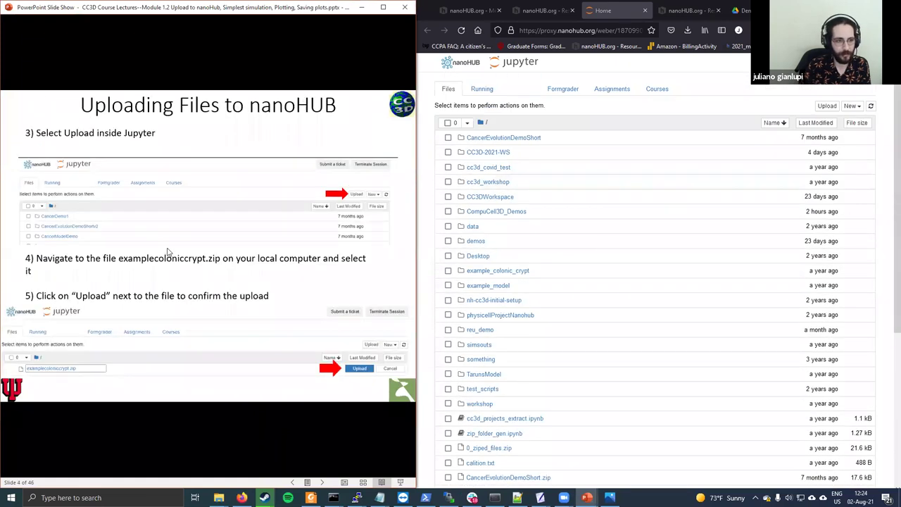
pyautogui.click(168, 251)
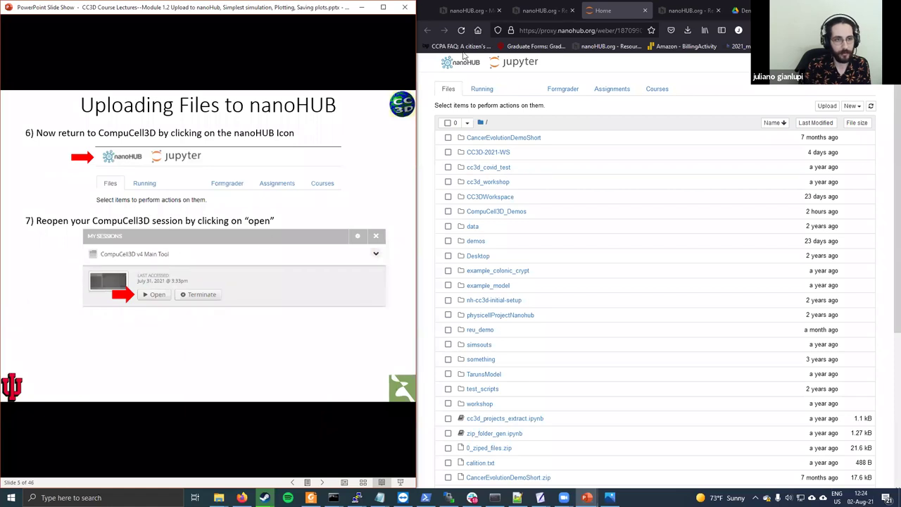
# Step: Return to the nanoHUB dashboard in the browser and review the listed CompuCell3D and Jupyter Notebook sessions
pyautogui.click(468, 10)
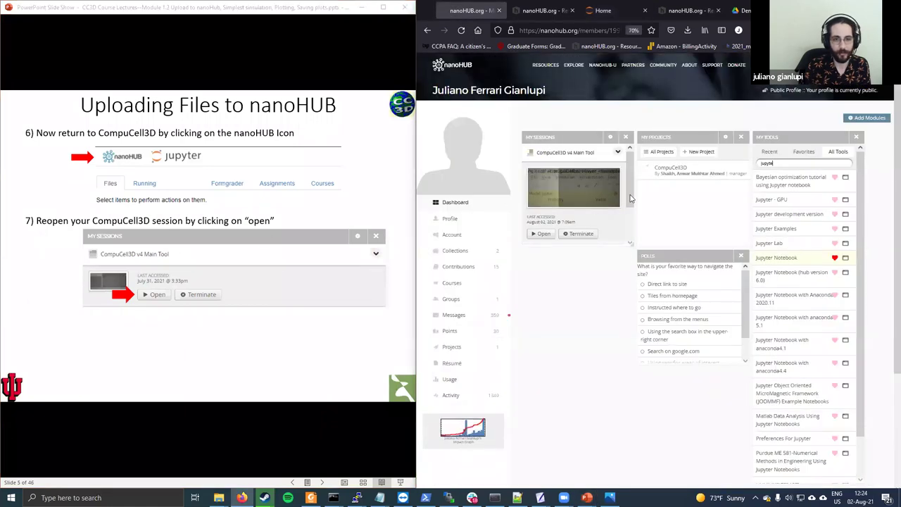
pyautogui.scroll(-2, 631, 211)
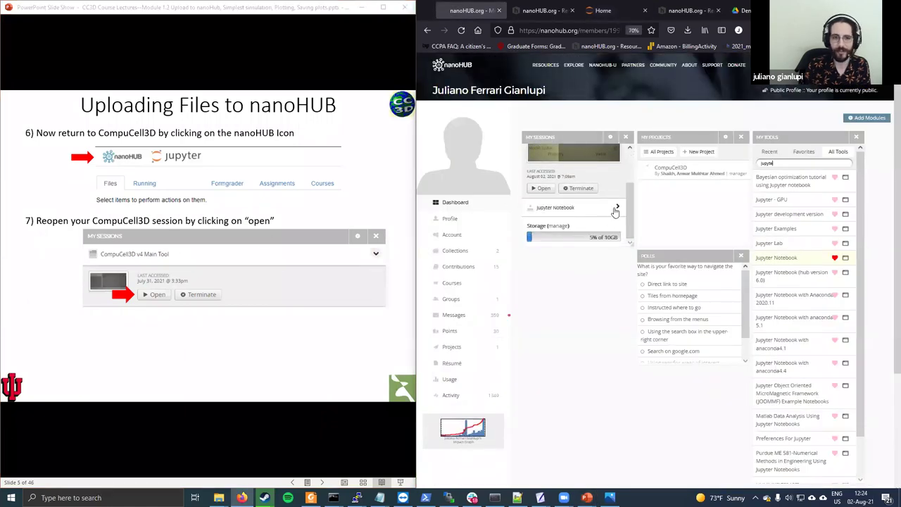
pyautogui.scroll(2, 614, 211)
# Step: Search all nanoHUB tools for "compucell3d" and bring up the CompuCell3D v4 Main Tool session
pyautogui.doubleClick(794, 163)
pyautogui.write('compuce')
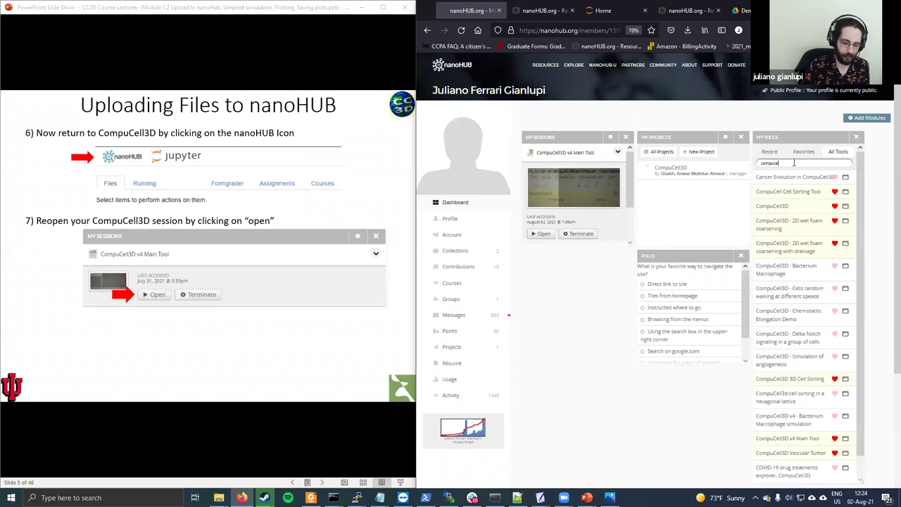
pyautogui.write('ll3d')
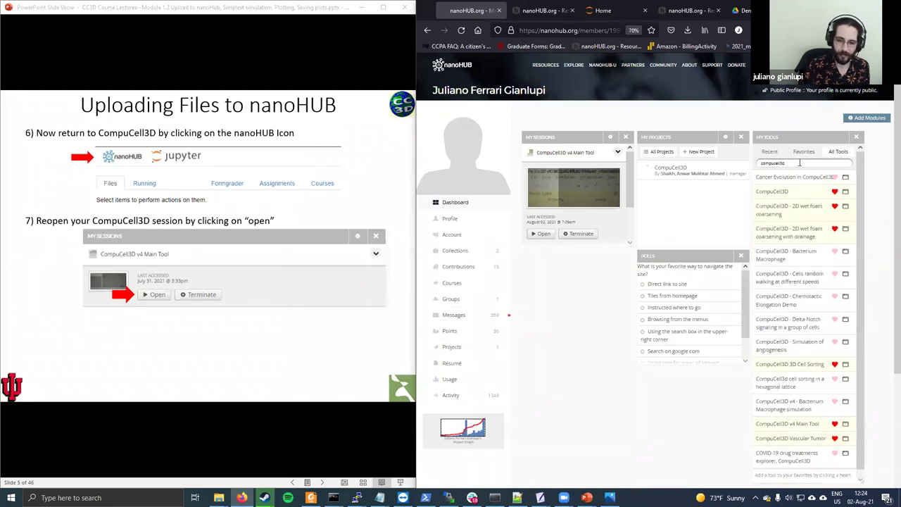
pyautogui.click(789, 424)
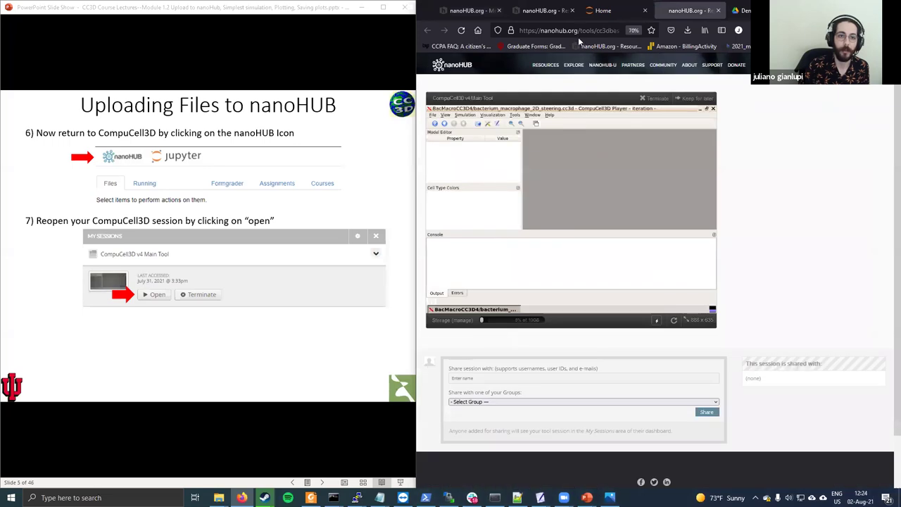
# Step: Highlight the CompuCell3D v4 Main Tool's web address, nanohub.org/tools/cc3dbase, and close the address suggestions
pyautogui.click(576, 32)
pyautogui.click(618, 29)
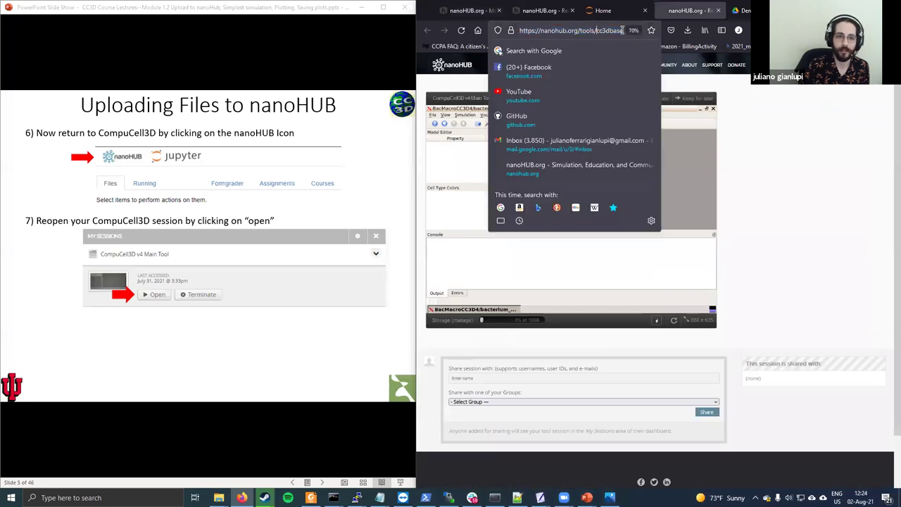
pyautogui.press('Right')
pyautogui.press('Right')
pyautogui.hotkey('ctrl', 'a')
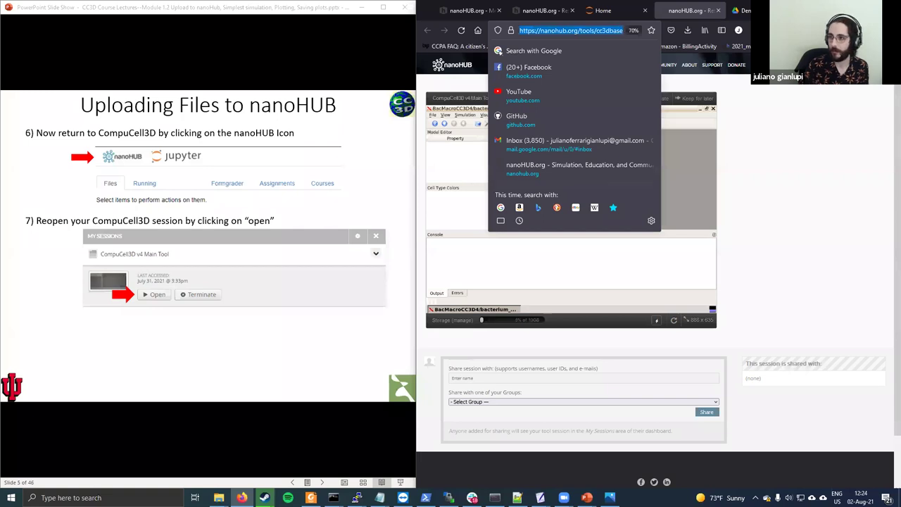
pyautogui.press('Escape')
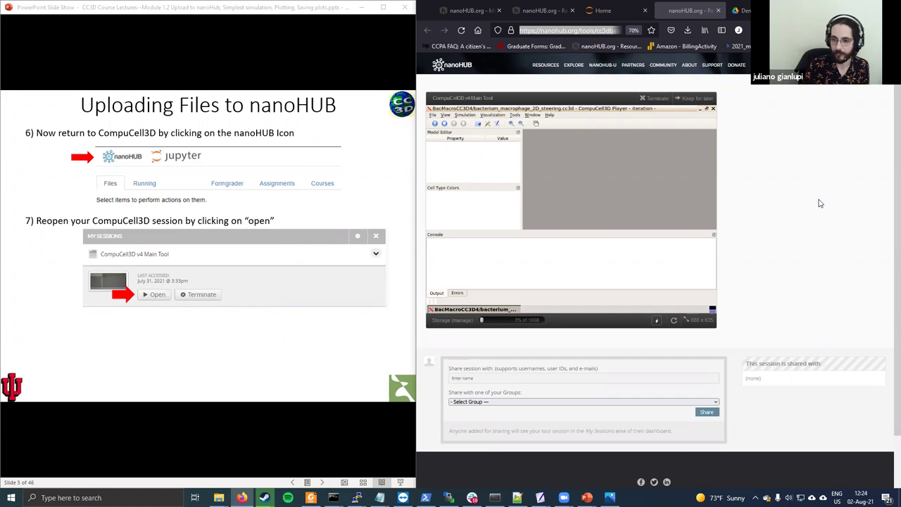
# Step: Switch to the PowerPoint slide show and move to the slide "Opening an Uploaded File Using CC3D Twedit++"
pyautogui.click(237, 351)
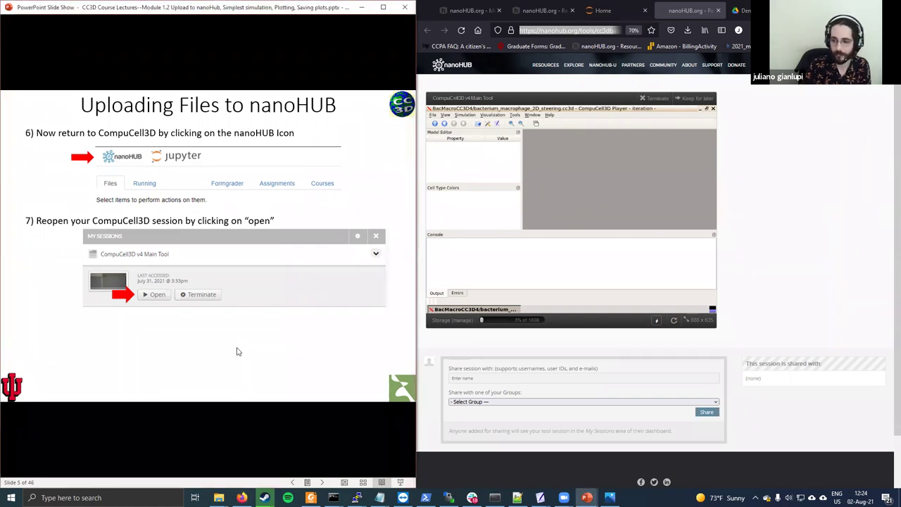
pyautogui.click(237, 351)
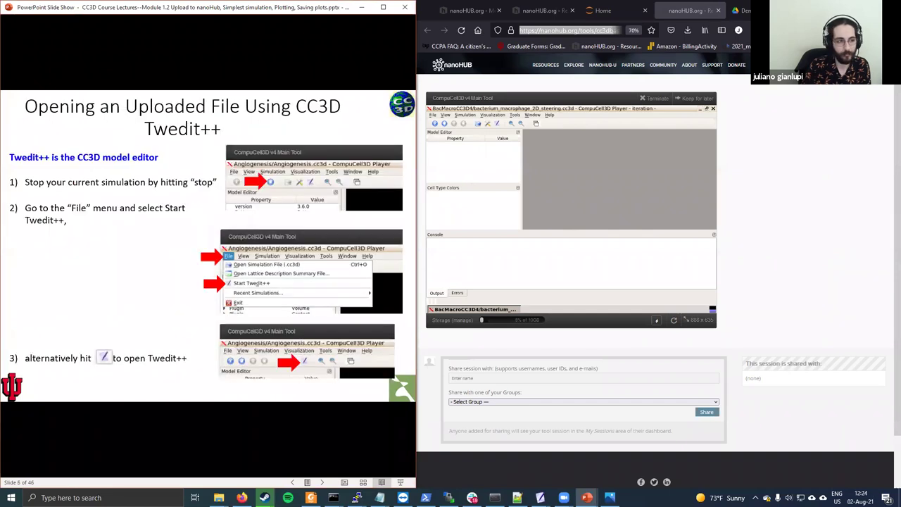
pyautogui.press('Left')
pyautogui.press('Left')
pyautogui.press('Right')
pyautogui.press('Right')
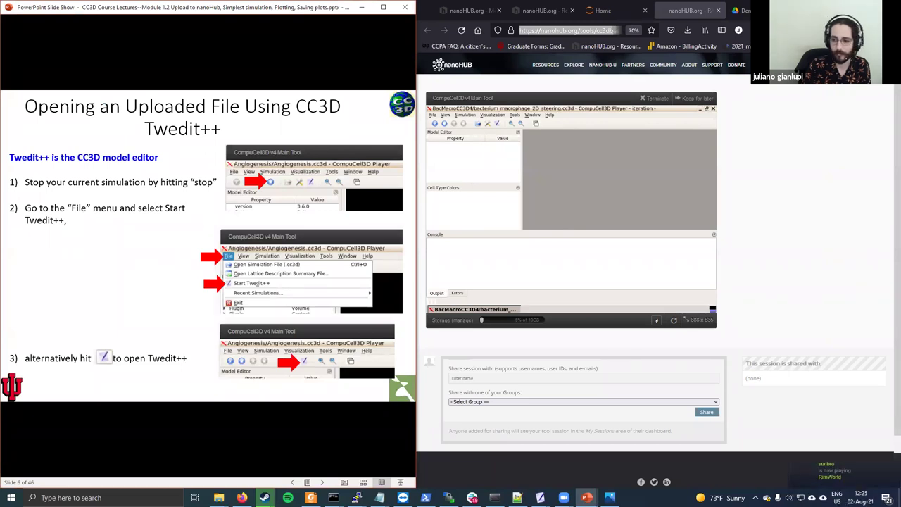
# Step: Move the slide show back to "Uploading Files to nanoHUB" and enlarge the CompuCell3D v4 Main Tool session window to 1224 x 753
pyautogui.press('Left')
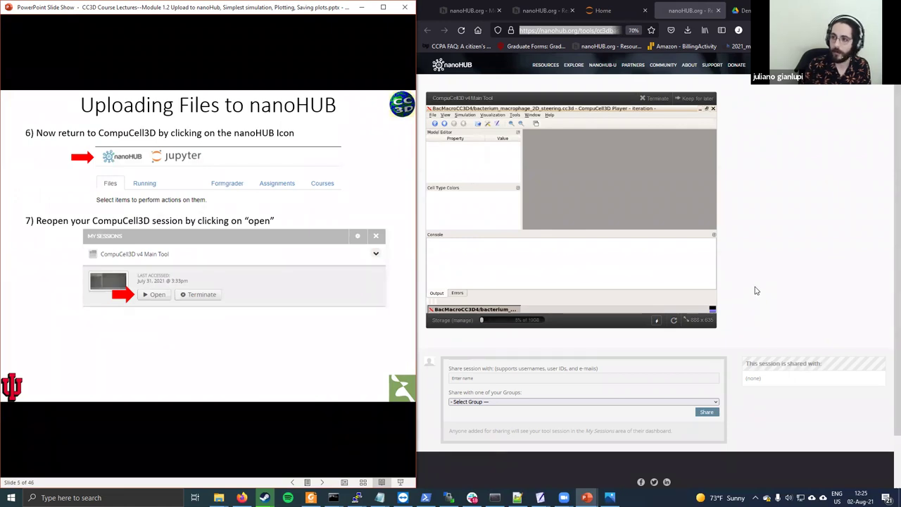
pyautogui.moveTo(714, 332); pyautogui.dragTo(849, 371)
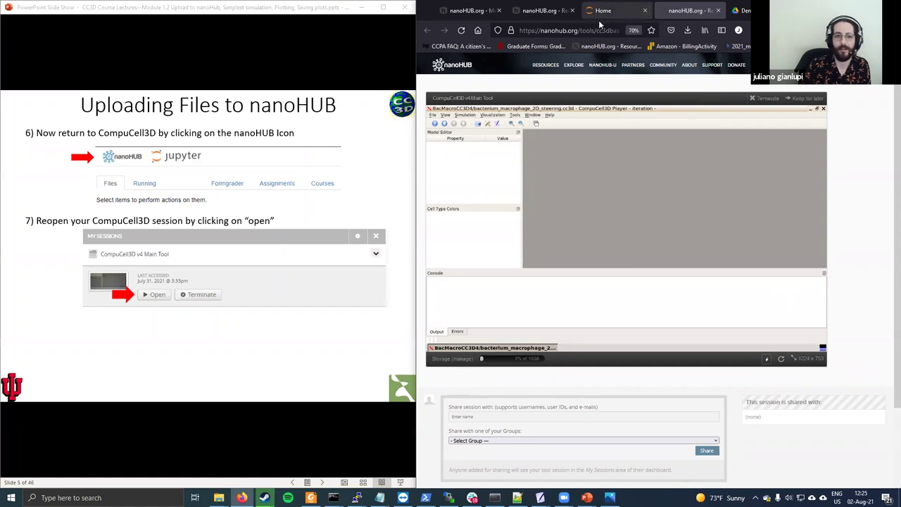
# Step: Return to the nanoHUB dashboard and examine the favorite markers of the CompuCell3D tools, including CompuCell3D v4 Main Tool, at 110% page zoom
pyautogui.click(470, 10)
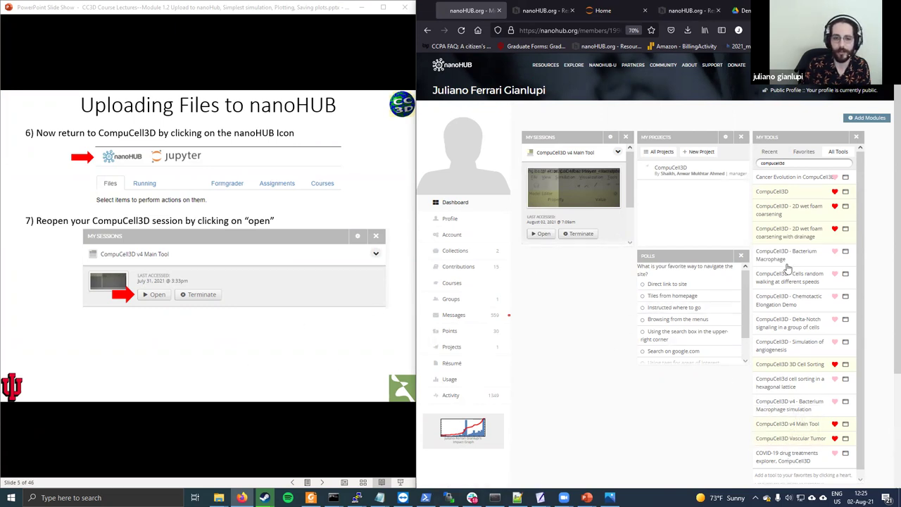
pyautogui.hotkey('ctrl', '+')
pyautogui.hotkey('ctrl', '+')
pyautogui.hotkey('ctrl', '+')
pyautogui.hotkey('ctrl', '+')
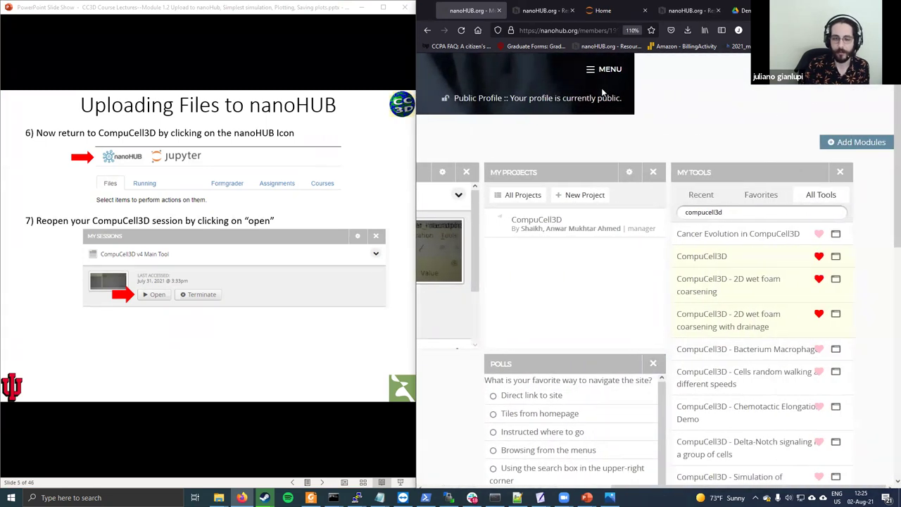
pyautogui.scroll(-3, 825, 234)
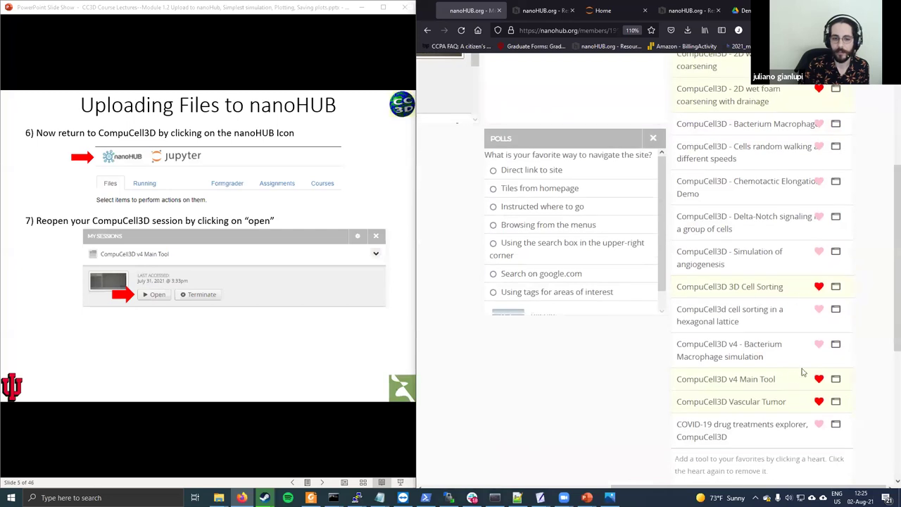
pyautogui.click(819, 380)
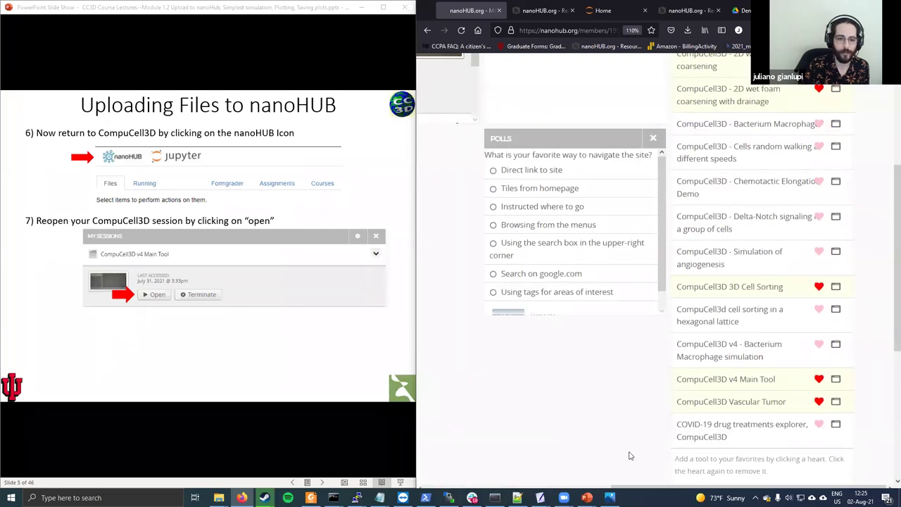
pyautogui.click(819, 399)
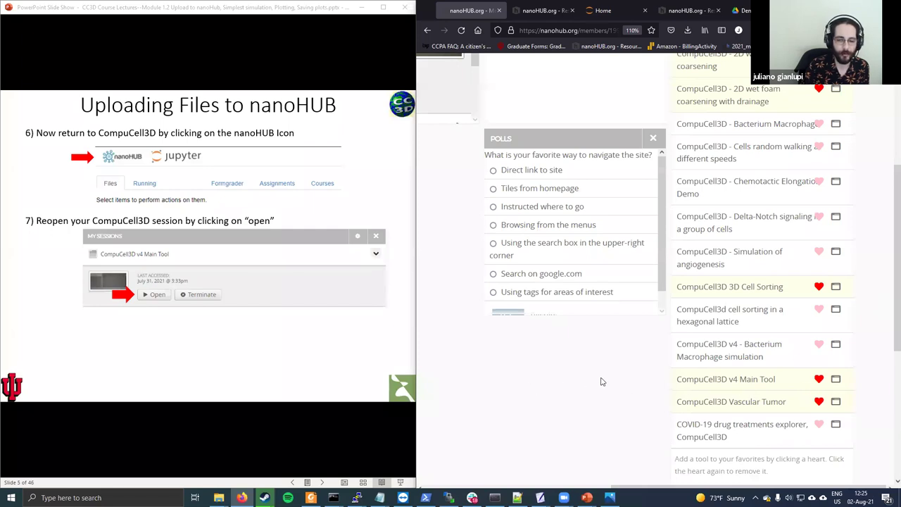
pyautogui.scroll(3, 599, 395)
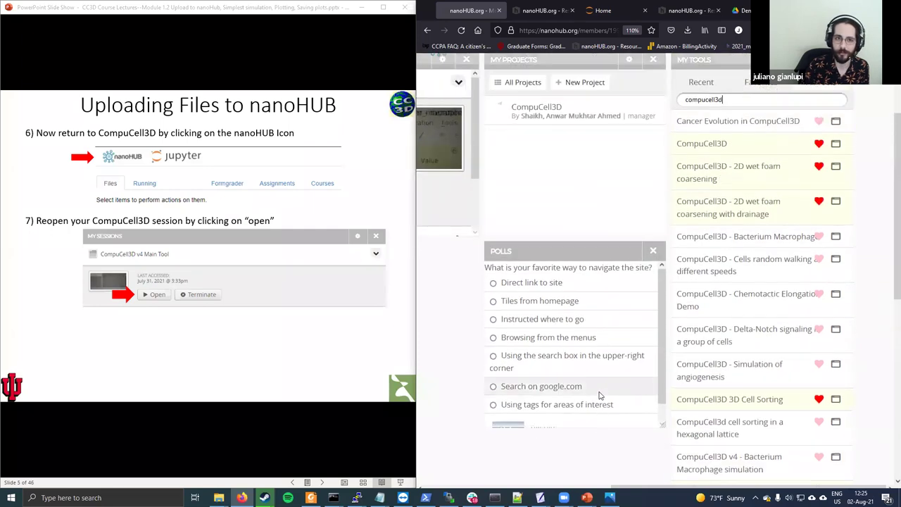
pyautogui.scroll(-1, 616, 288)
pyautogui.scroll(-3, 620, 444)
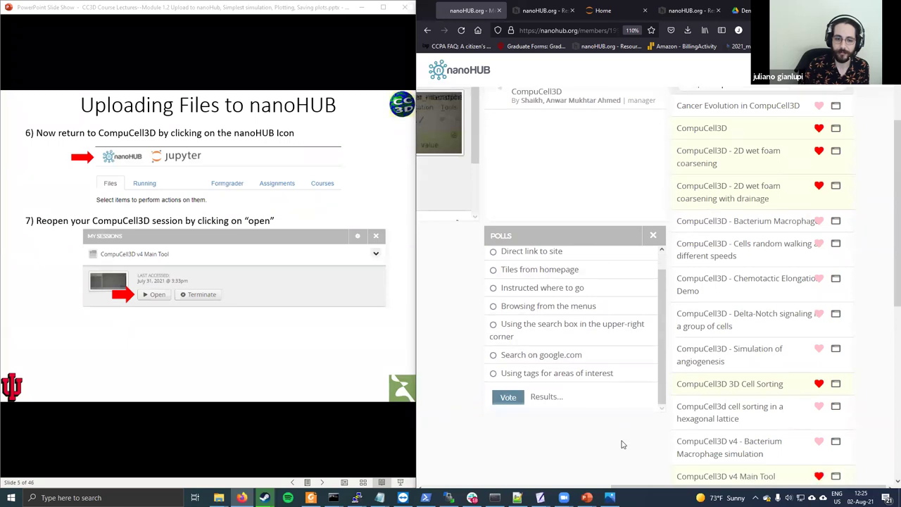
# Step: Return to the CompuCell3D v4 Main Tool session, reset the page zoom and resize the session window to 983 x 607
pyautogui.click(530, 10)
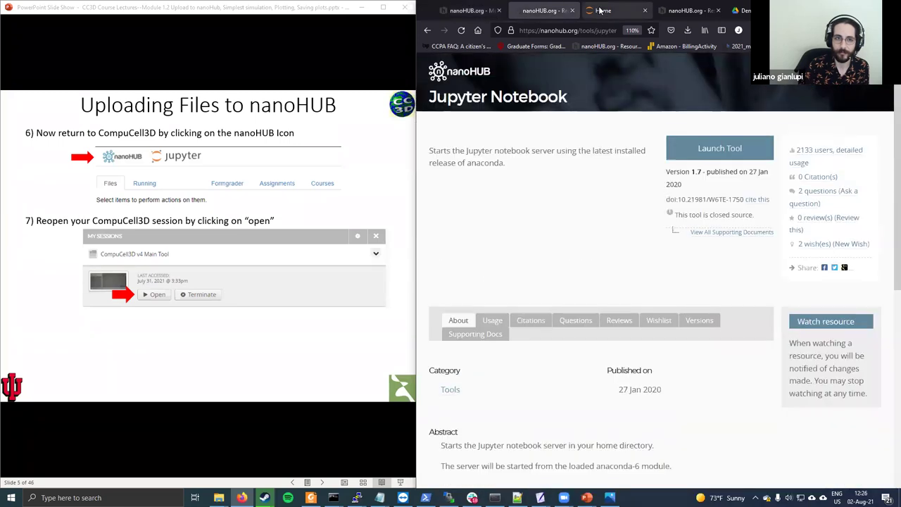
pyautogui.click(605, 11)
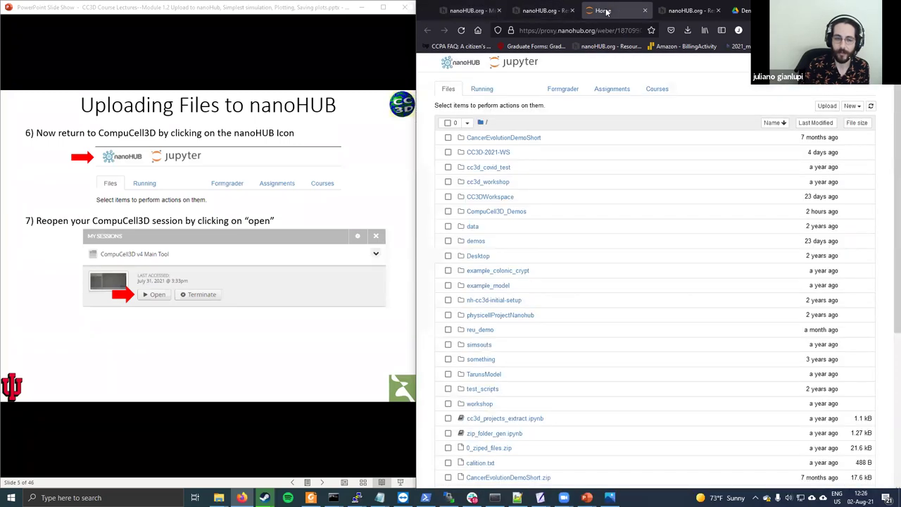
pyautogui.click(683, 11)
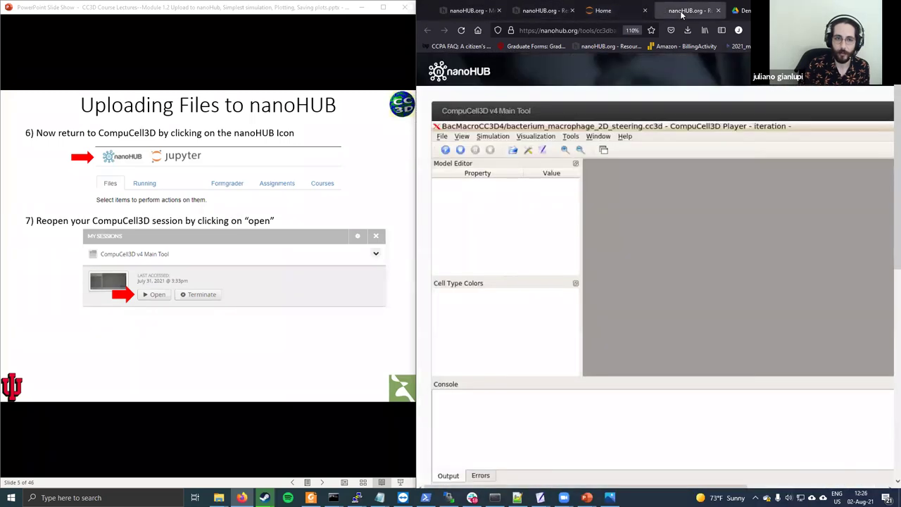
pyautogui.click(632, 31)
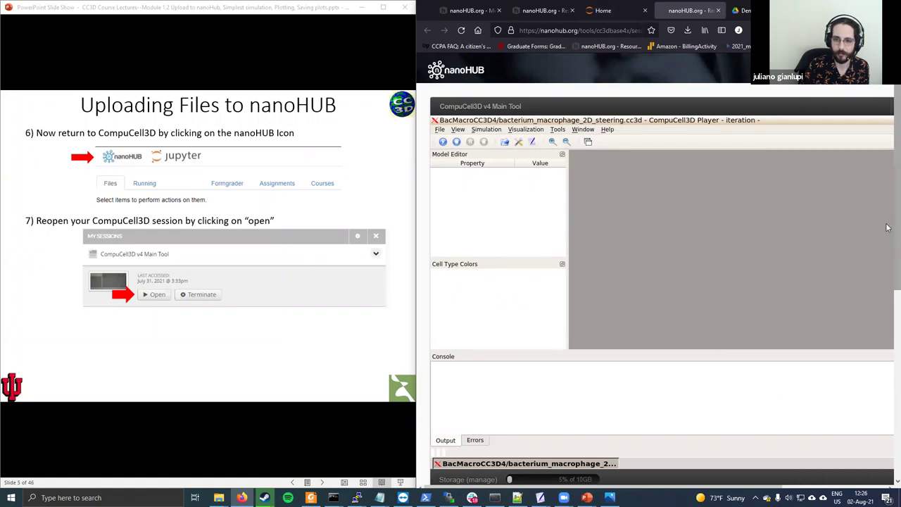
pyautogui.scroll(-3, 888, 225)
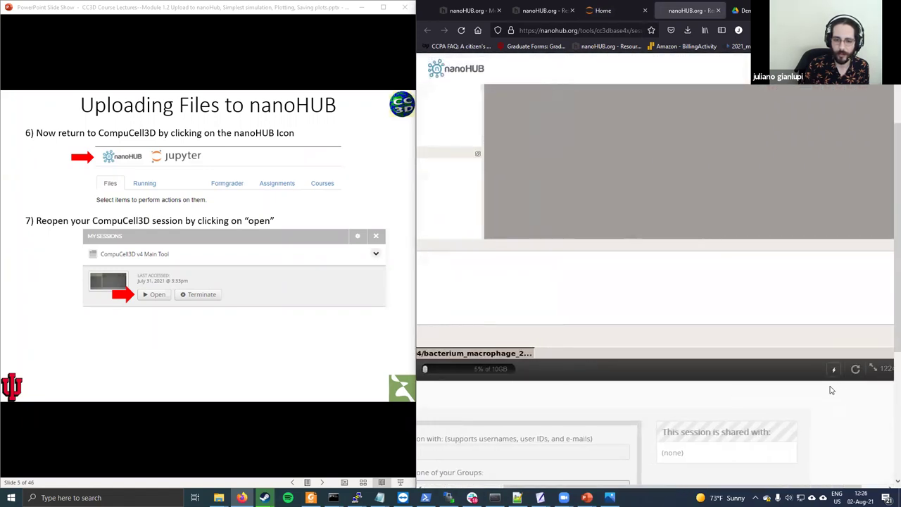
pyautogui.moveTo(863, 371); pyautogui.dragTo(713, 349)
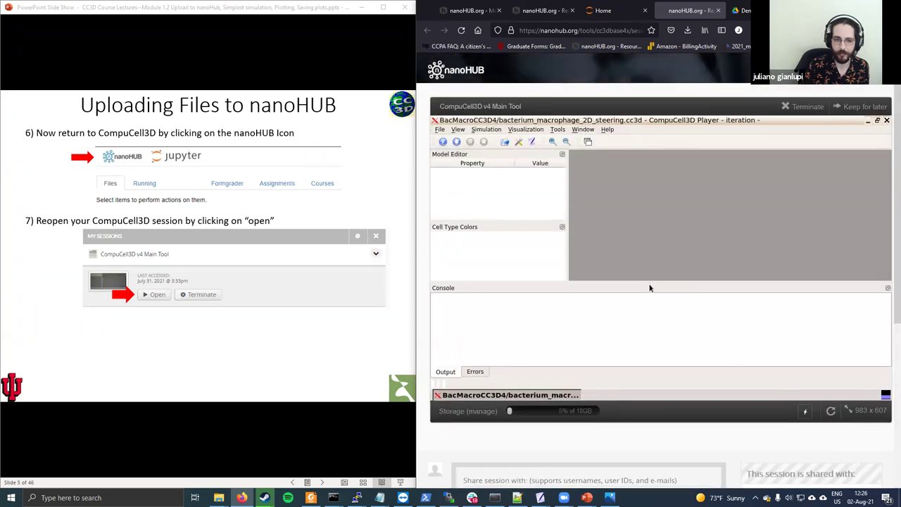
# Step: Shrink the Console panel's height and narrow the Model Editor and Cell Type Colors panels to enlarge the simulation area
pyautogui.moveTo(650, 284); pyautogui.dragTo(664, 366)
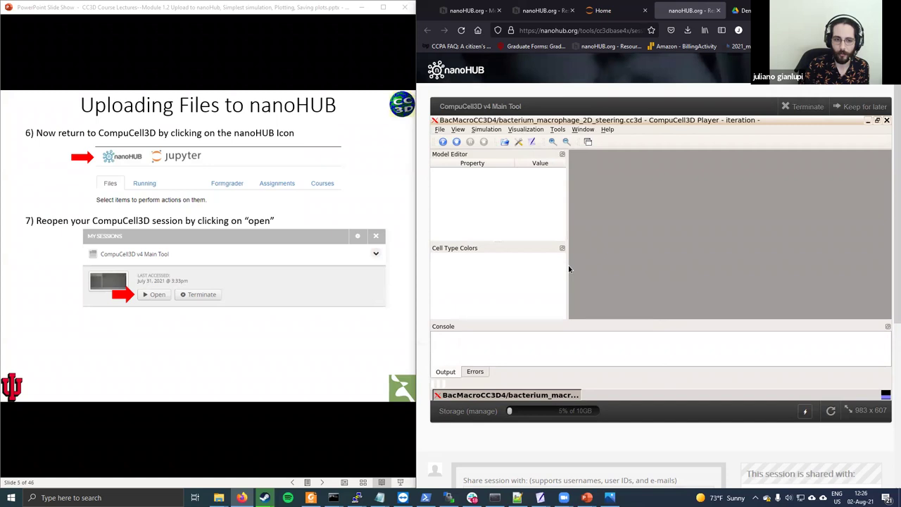
pyautogui.moveTo(565, 273); pyautogui.dragTo(498, 271)
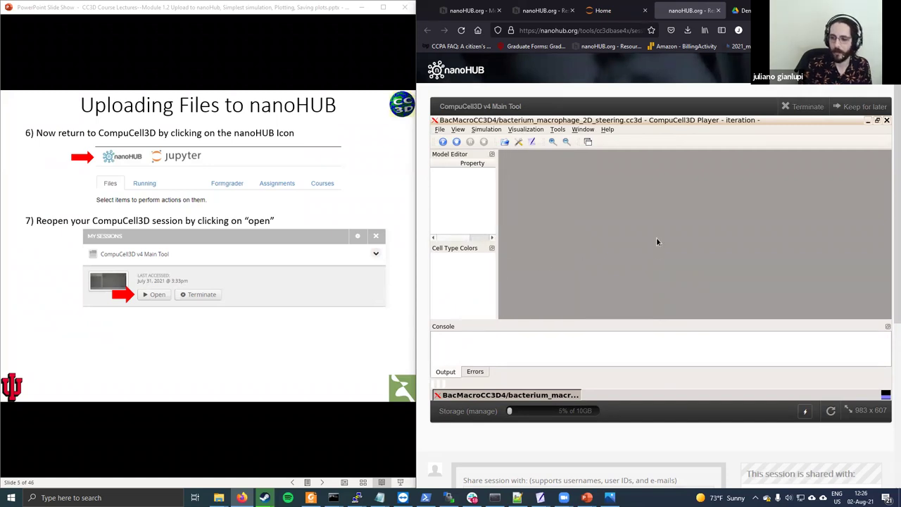
# Step: Search all nanoHUB tools on the dashboard for "jupy" and point out the Jupyter Notebook entry
pyautogui.click(612, 21)
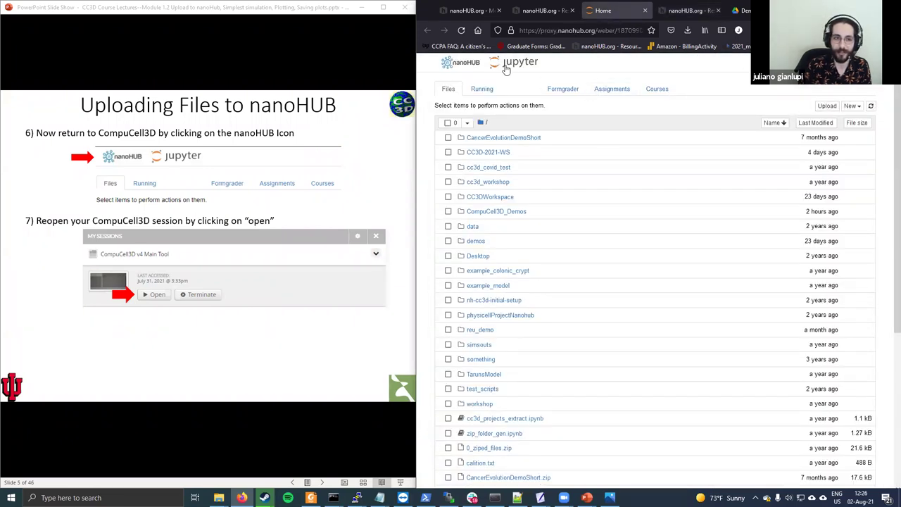
pyautogui.click(470, 11)
pyautogui.scroll(5, 778, 198)
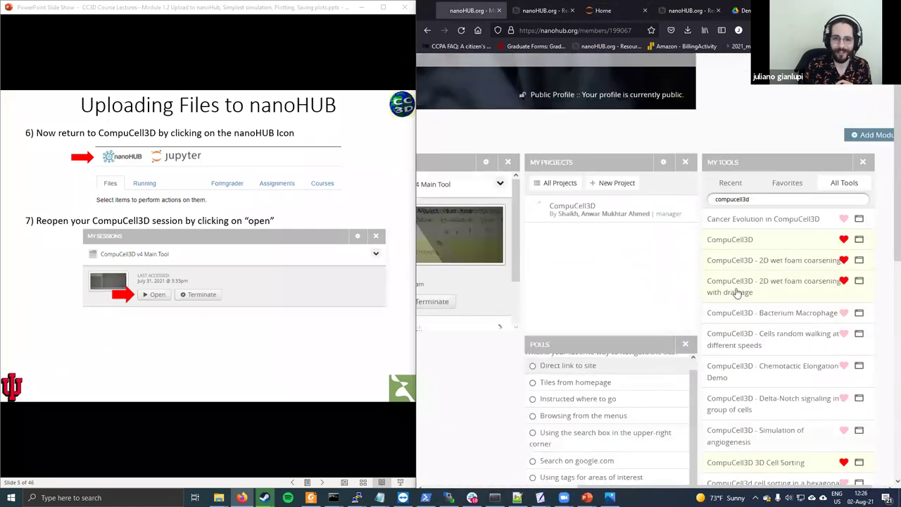
pyautogui.doubleClick(777, 198)
pyautogui.write('jupy')
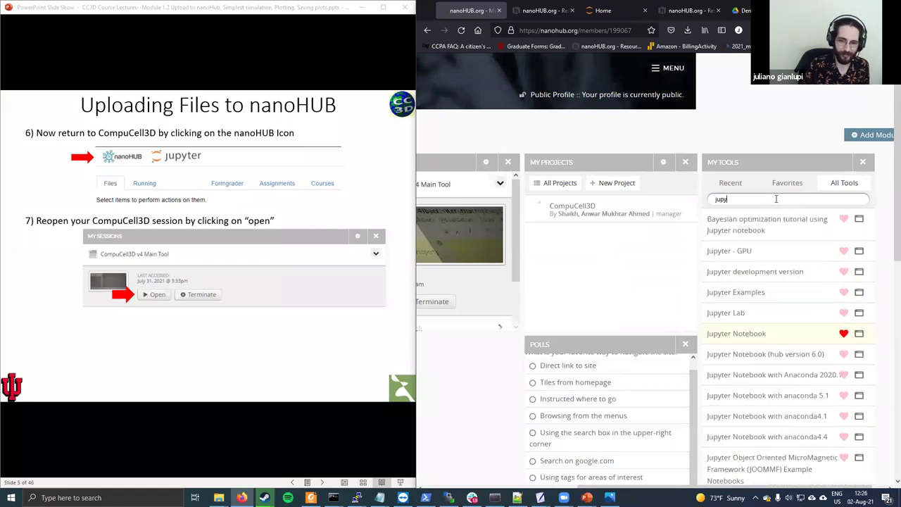
pyautogui.moveTo(779, 341); pyautogui.dragTo(654, 432)
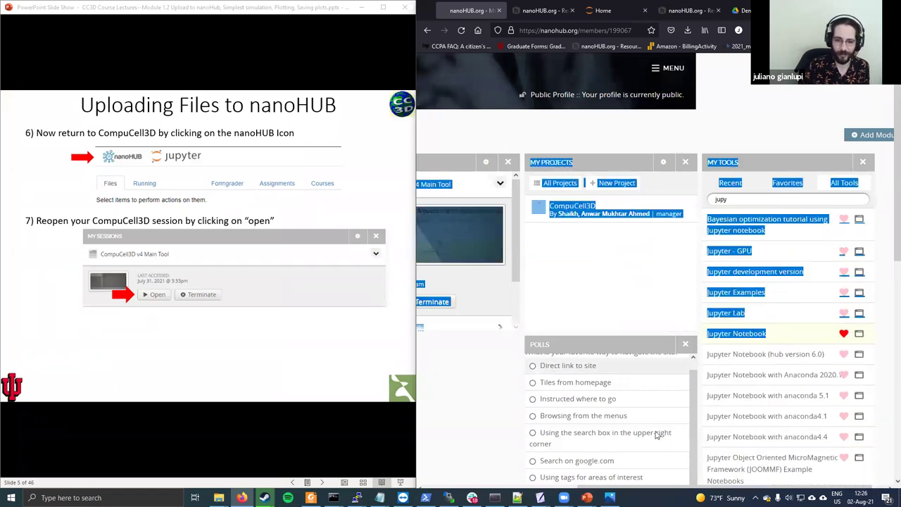
pyautogui.click(654, 317)
# Step: Choose FoamSimulation.zip for upload to the Jupyter home directory, and cancel the pending upload
pyautogui.click(545, 11)
pyautogui.click(603, 10)
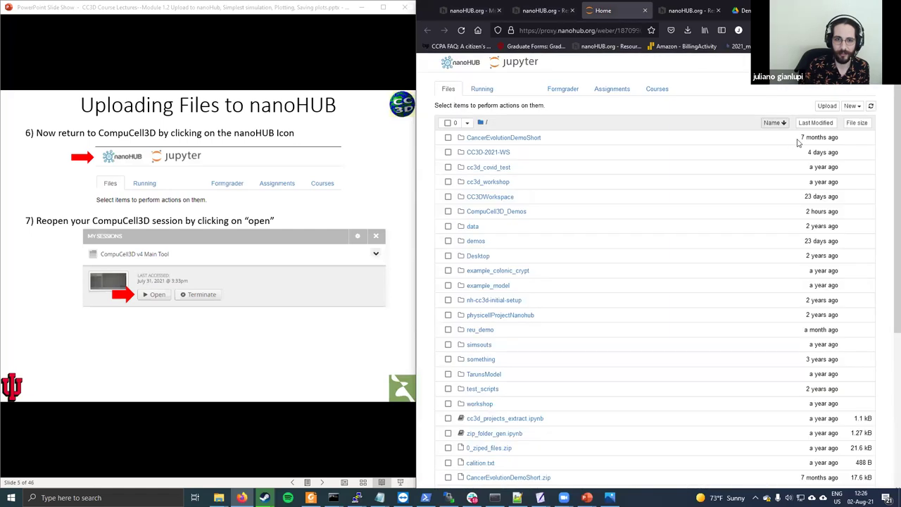
pyautogui.click(828, 111)
pyautogui.click(633, 185)
pyautogui.click(728, 416)
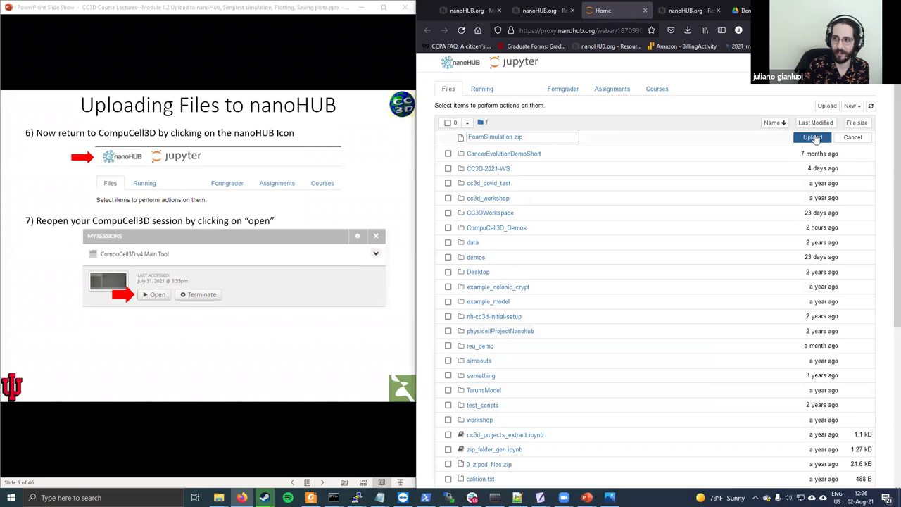
pyautogui.click(852, 138)
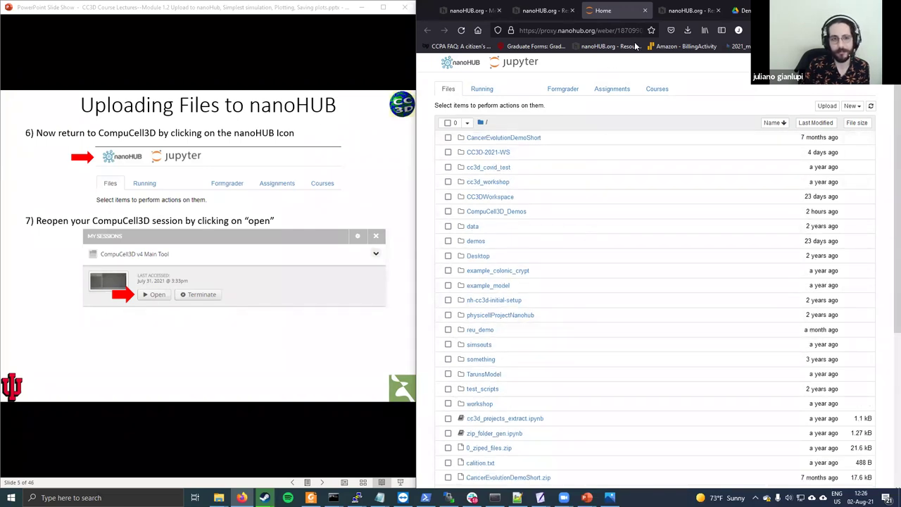
# Step: Return to the CompuCell3D v4 Main Tool session and highlight its web address, nanohub.org/tools/cc3dbase4x
pyautogui.click(674, 19)
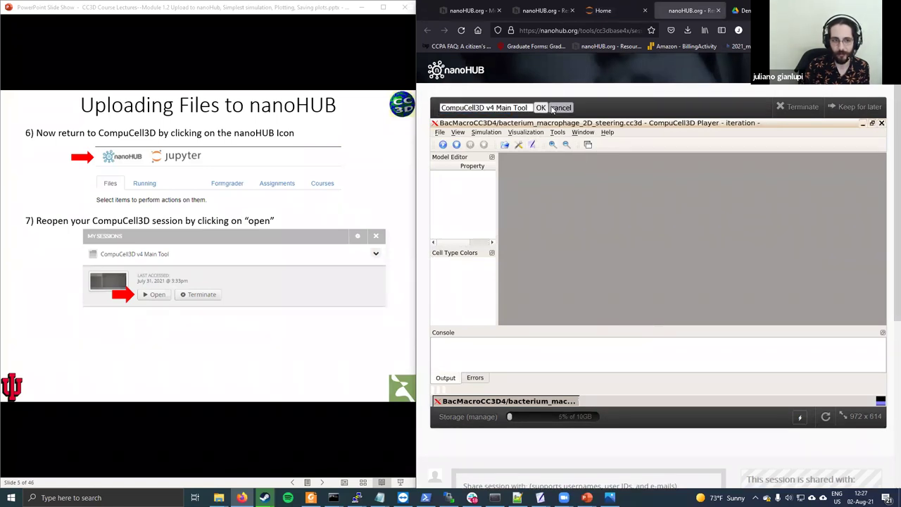
pyautogui.moveTo(631, 31); pyautogui.dragTo(519, 32)
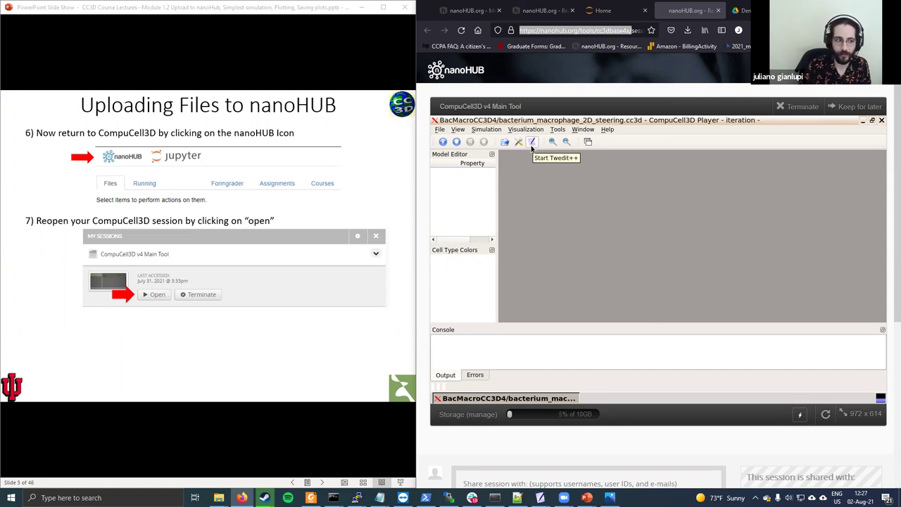
# Step: Advance the slide show to "Opening an Uploaded File Using CC3D Twedit++" and start Twedit++ from CompuCell3D Player
pyautogui.click(277, 366)
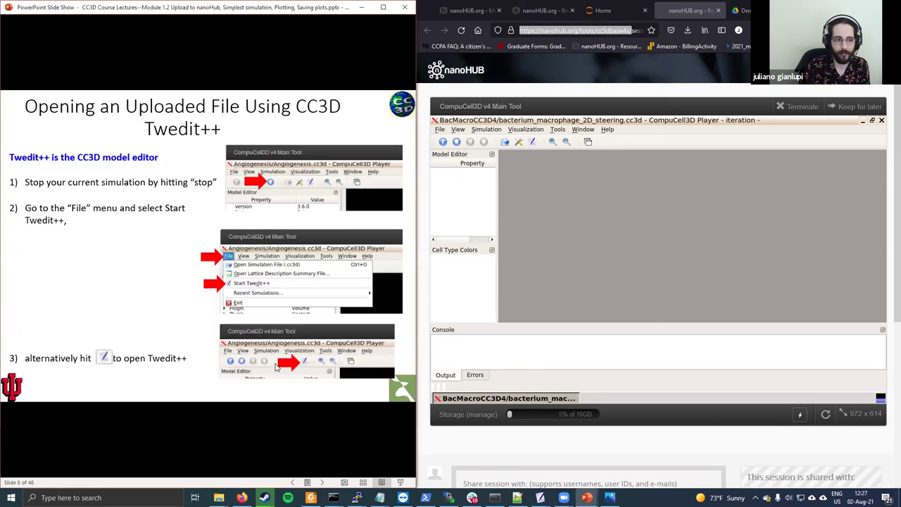
pyautogui.click(535, 145)
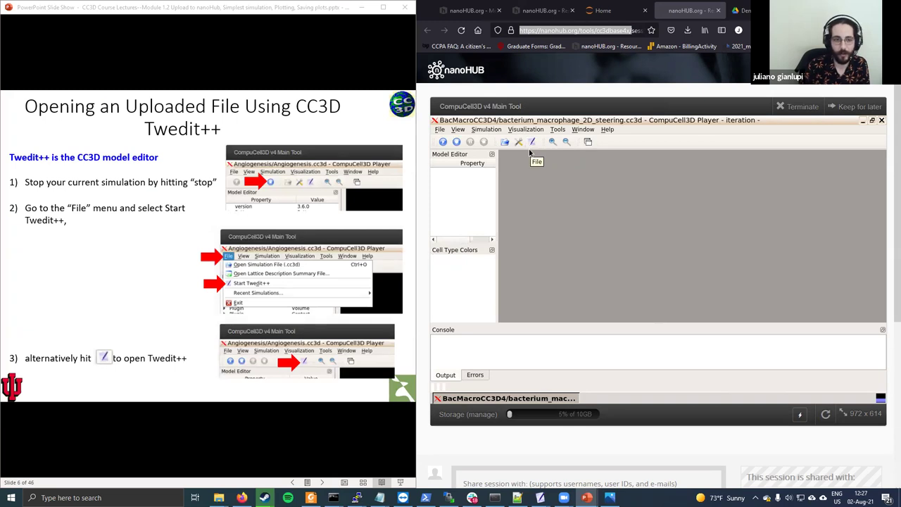
pyautogui.click(441, 131)
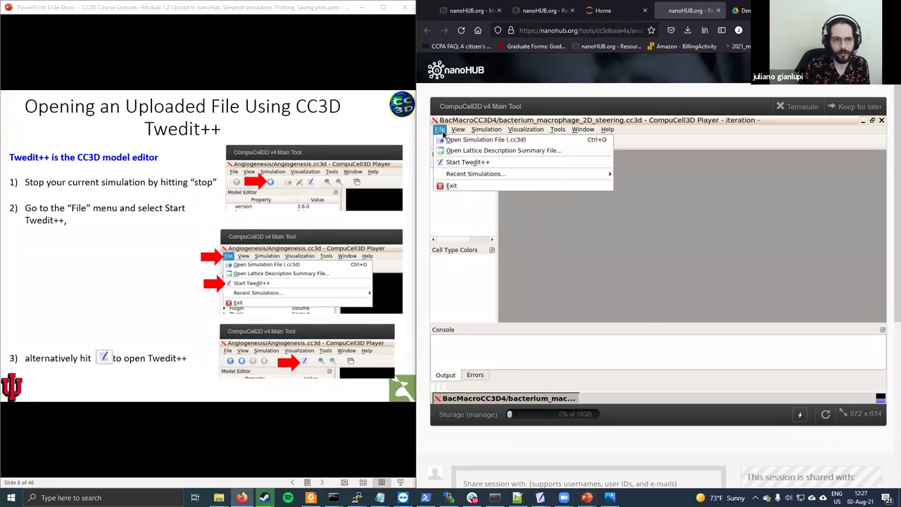
pyautogui.click(504, 163)
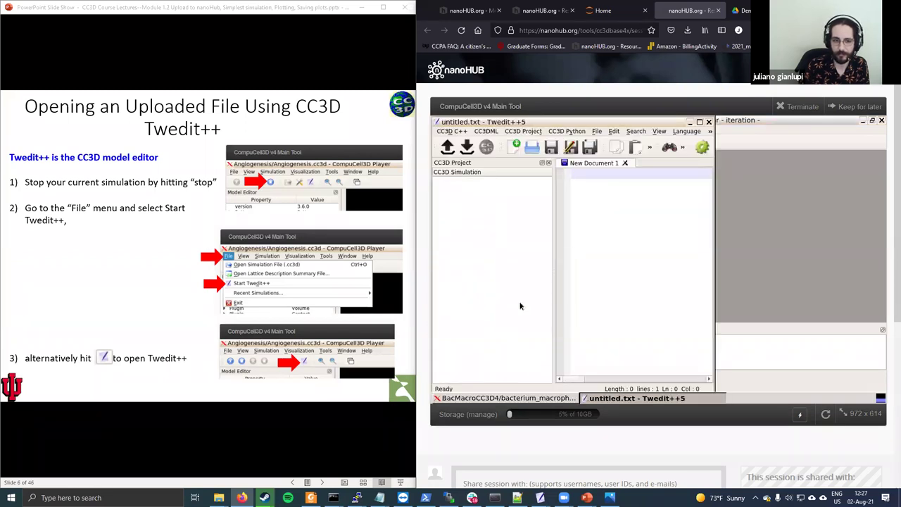
# Step: Switch back and forth between the CompuCell3D Player and Twedit++ windows in the session, ending on Twedit++
pyautogui.click(535, 398)
pyautogui.click(535, 399)
pyautogui.click(535, 398)
pyautogui.click(594, 398)
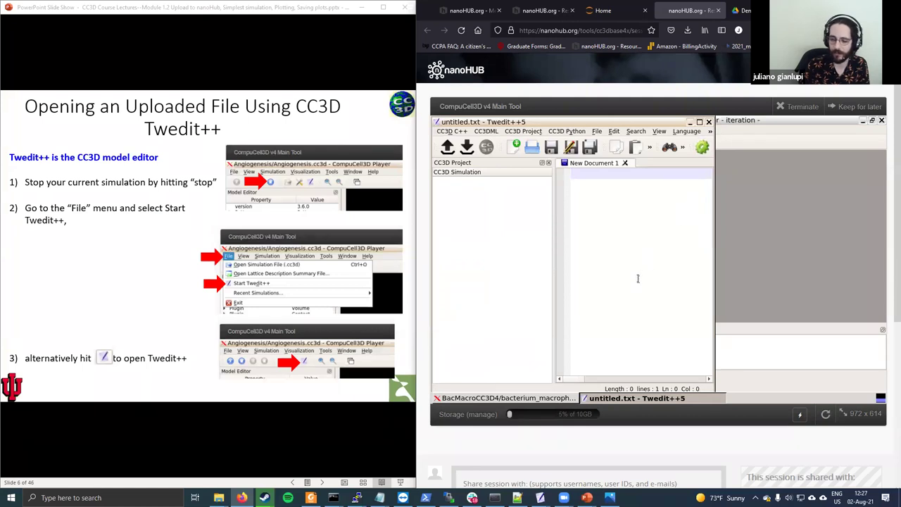
pyautogui.click(572, 399)
pyautogui.click(612, 399)
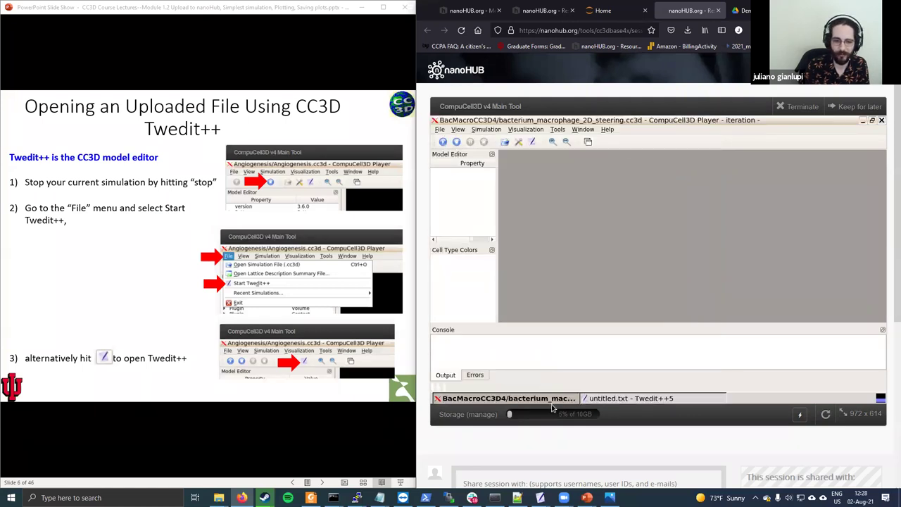
pyautogui.click(538, 399)
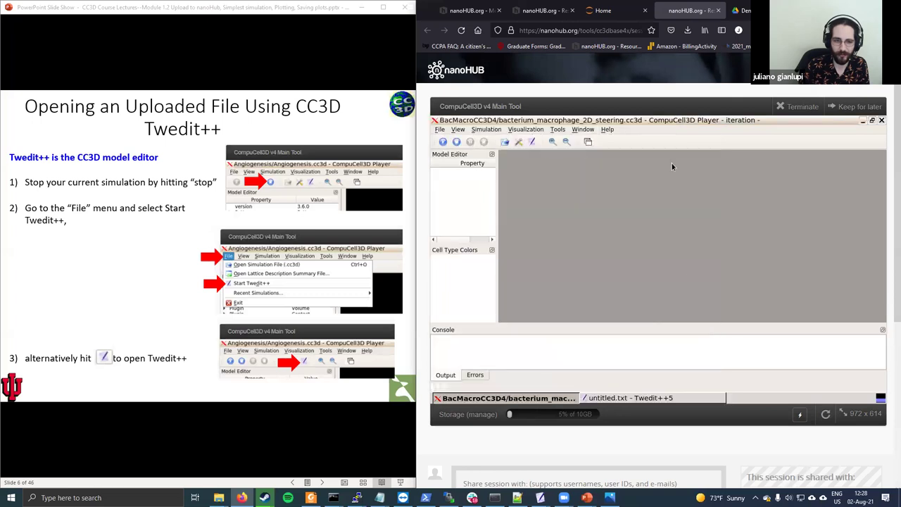
pyautogui.click(663, 400)
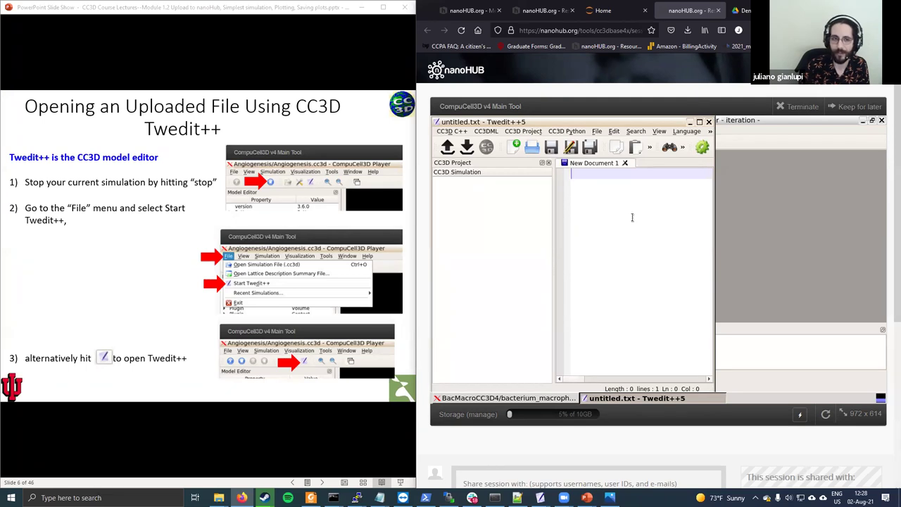
# Step: Return to the nanoHUB dashboard and show the Jupyter Notebook entry among all tools filtered by "jupy"
pyautogui.click(473, 10)
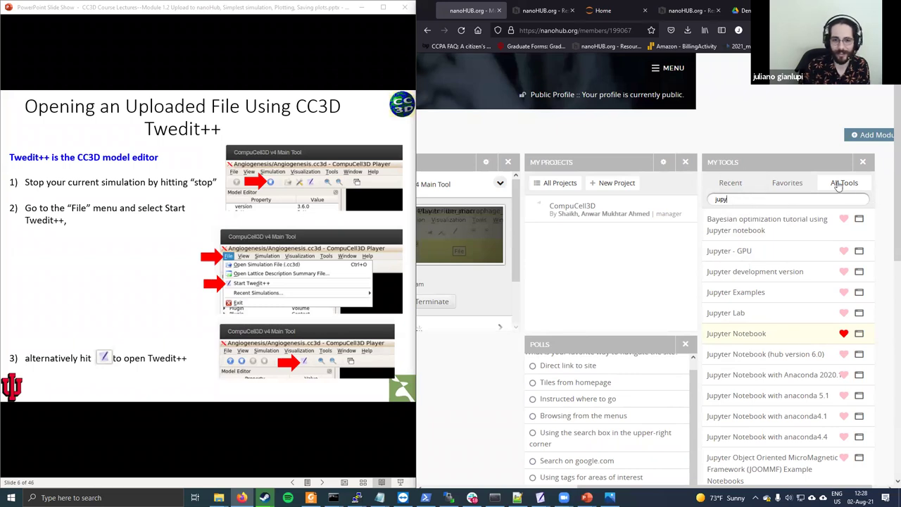
pyautogui.moveTo(728, 342); pyautogui.dragTo(687, 342)
pyautogui.click(659, 319)
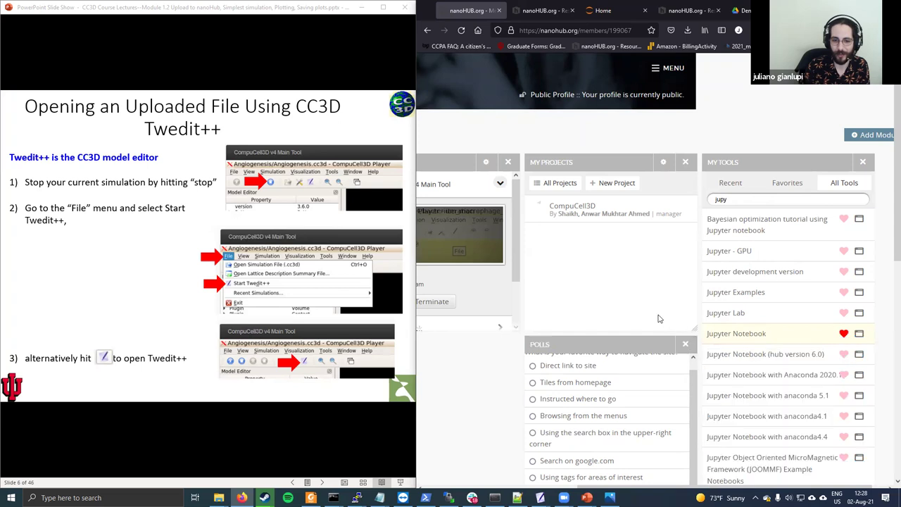
# Step: Bring up the Jupyter Notebook tool page, highlight its web address nanohub.org/tools/jupyter, and return to the Jupyter home directory
pyautogui.click(595, 10)
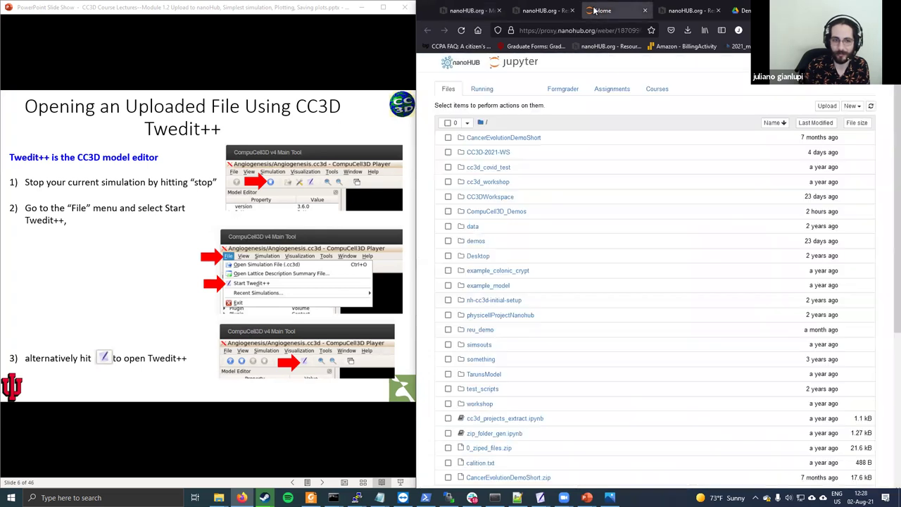
pyautogui.click(546, 13)
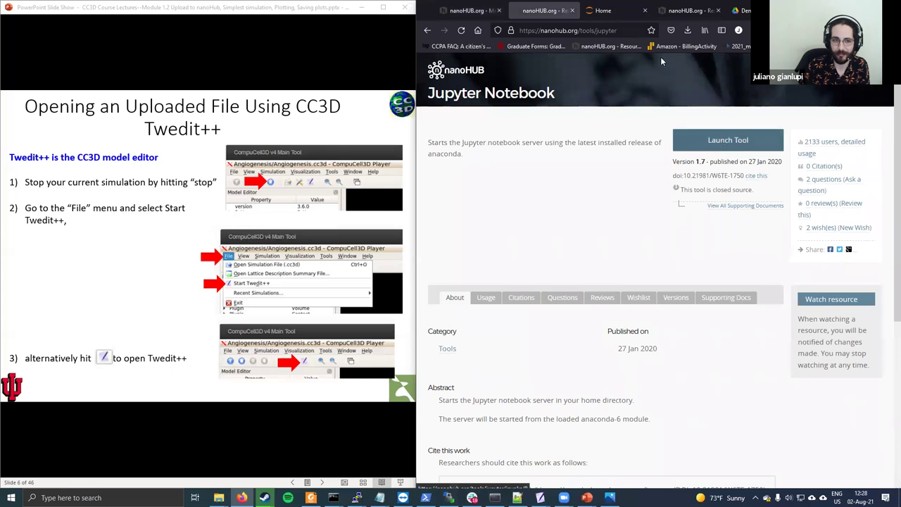
pyautogui.click(623, 30)
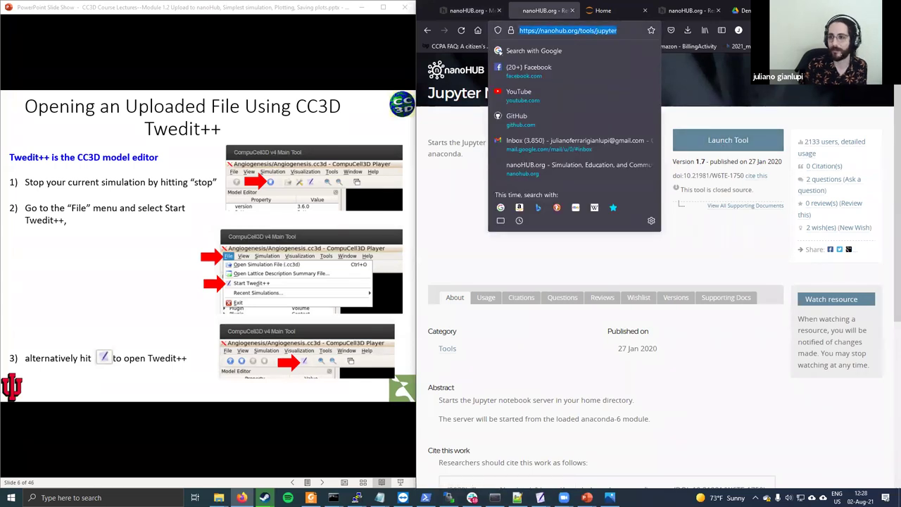
pyautogui.hotkey('alt', 'Tab')
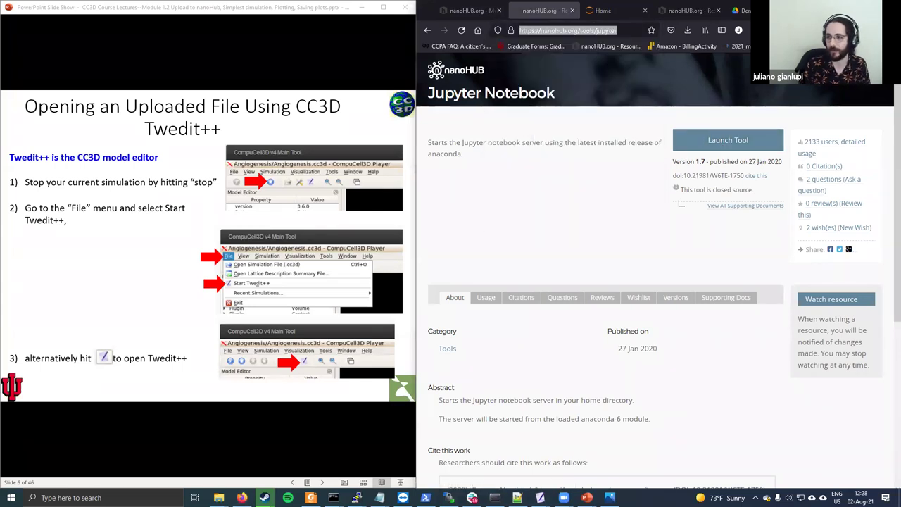
pyautogui.click(533, 249)
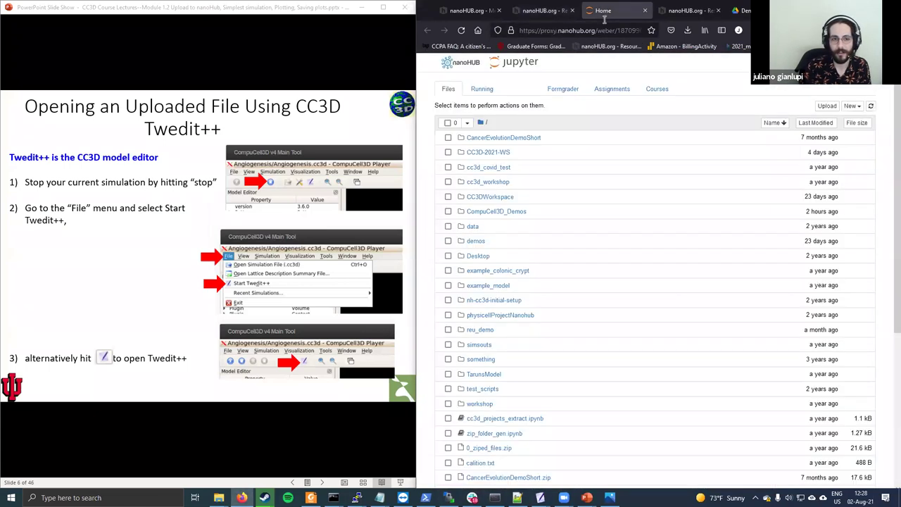
# Step: Upload FoamSimulation.zip from the foam folder to the Jupyter home directory and look through the file list
pyautogui.click(828, 106)
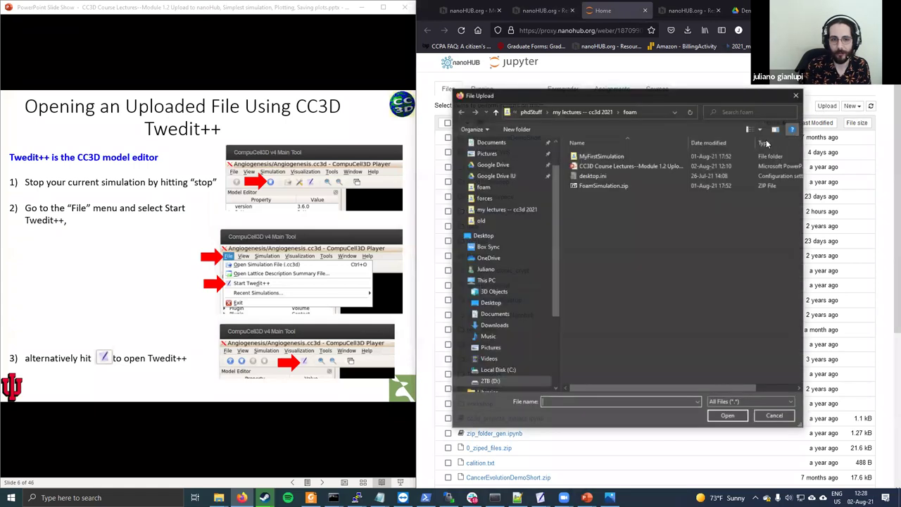
pyautogui.click(647, 186)
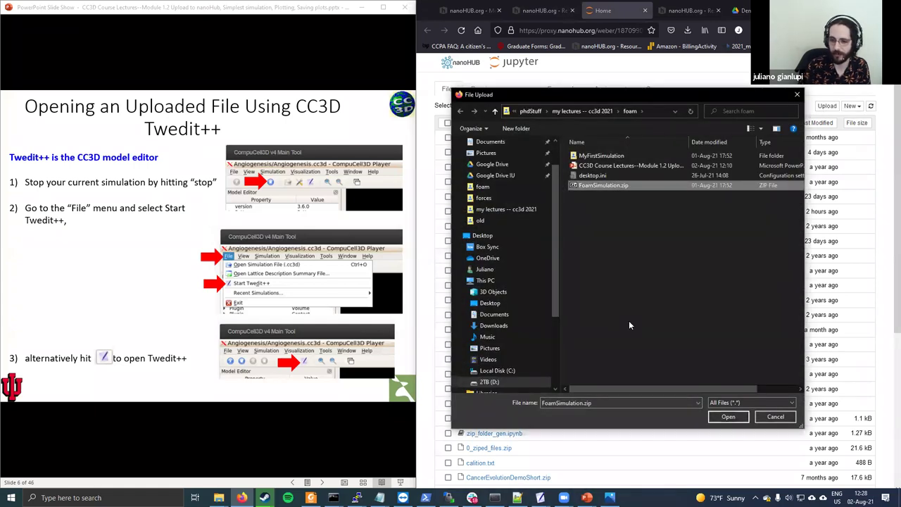
pyautogui.click(736, 418)
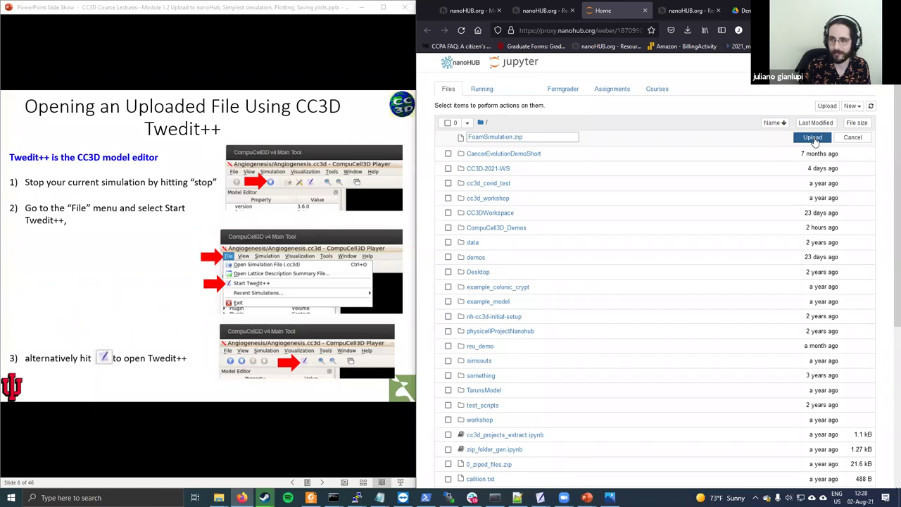
pyautogui.click(813, 138)
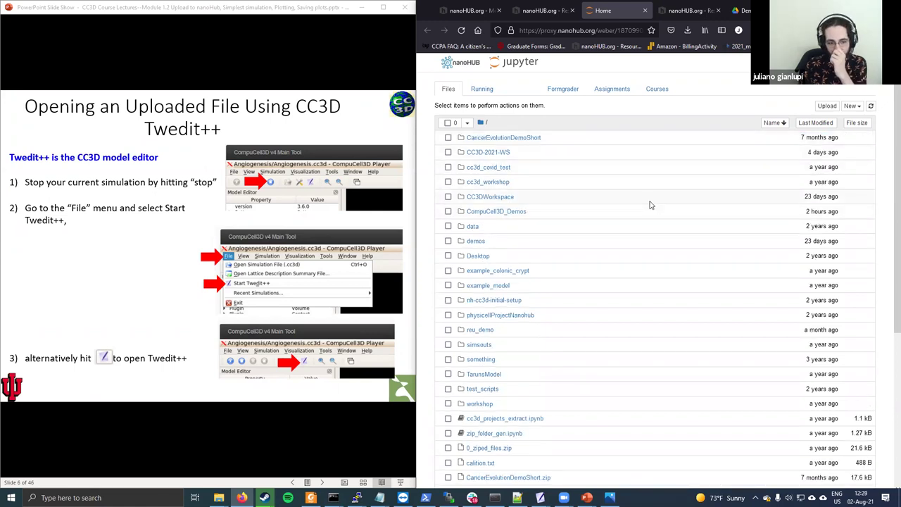
pyautogui.scroll(-5, 650, 204)
pyautogui.scroll(5, 675, 299)
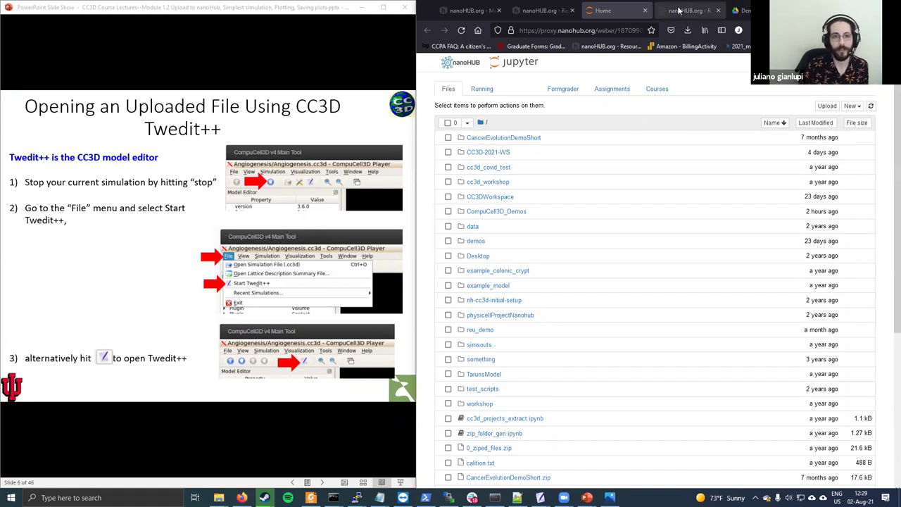
# Step: Return to the CompuCell3D v4 Main Tool session, close Twedit++, and show the Player's command for starting it
pyautogui.click(708, 11)
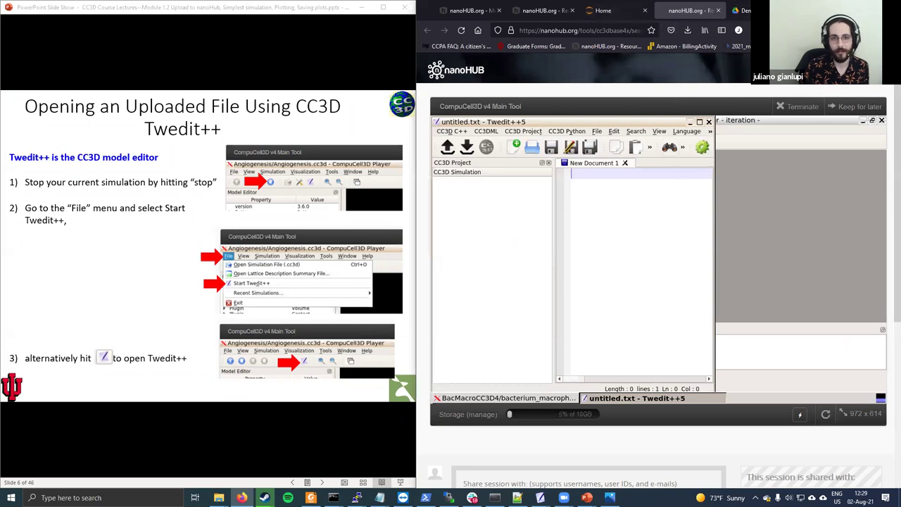
pyautogui.click(746, 10)
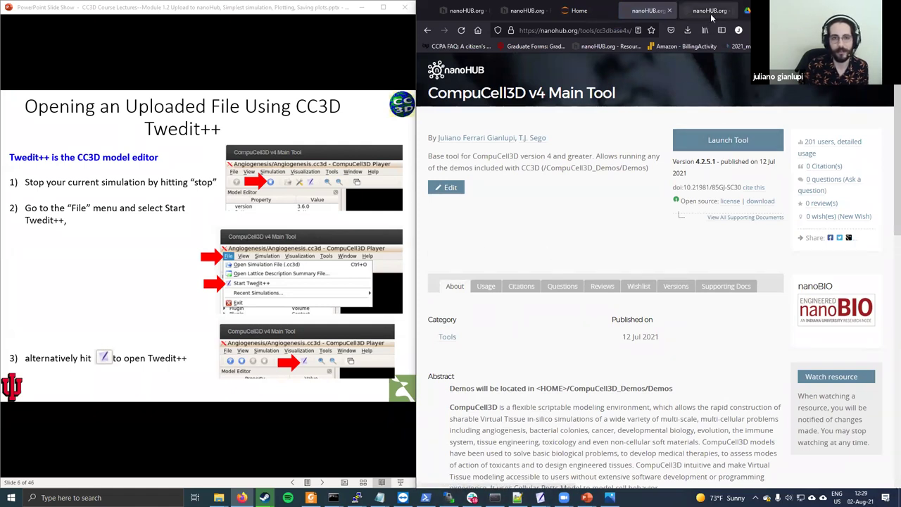
pyautogui.click(710, 13)
pyautogui.click(709, 122)
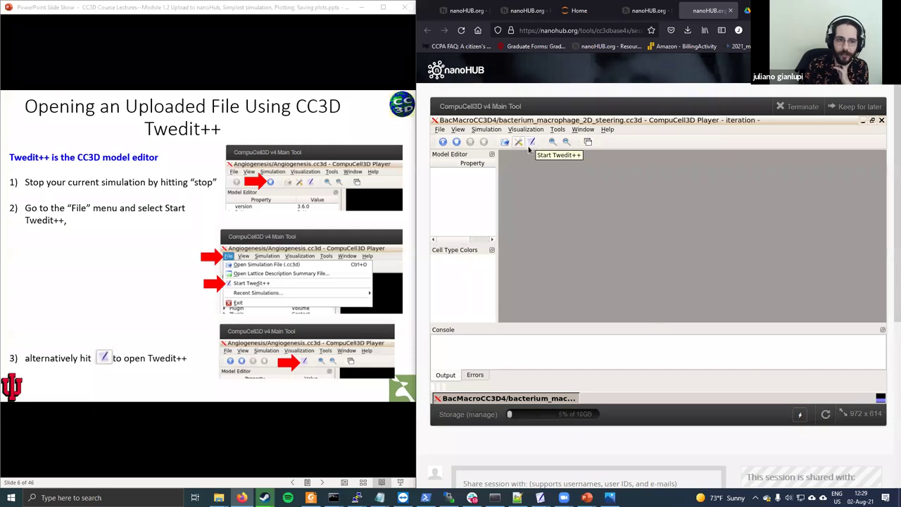
pyautogui.click(438, 131)
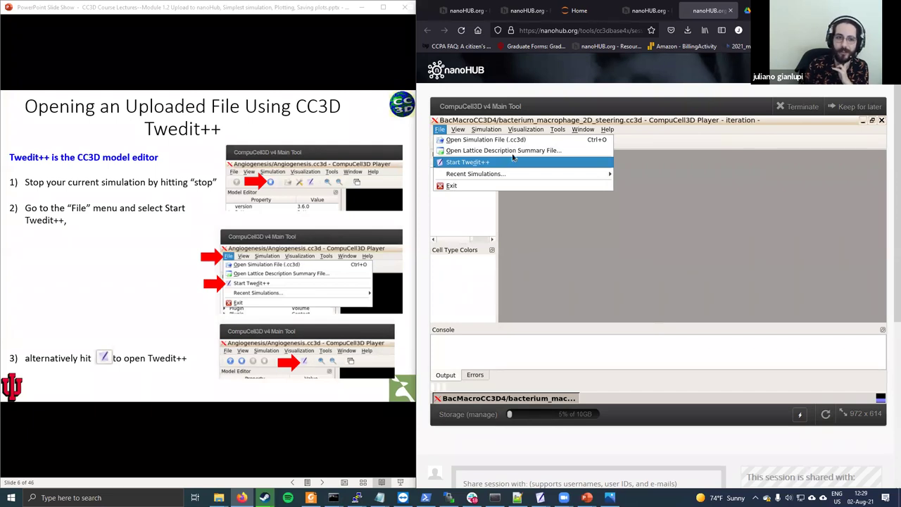
# Step: Enlarge the Jupyter home directory page to 130% and choose FoamSimulation.zip for upload
pyautogui.click(583, 12)
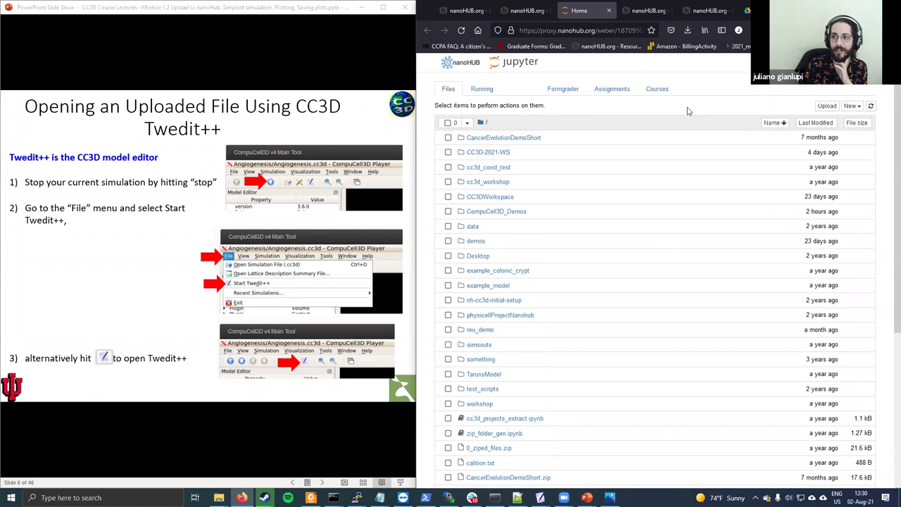
pyautogui.hotkey('ctrl', '+')
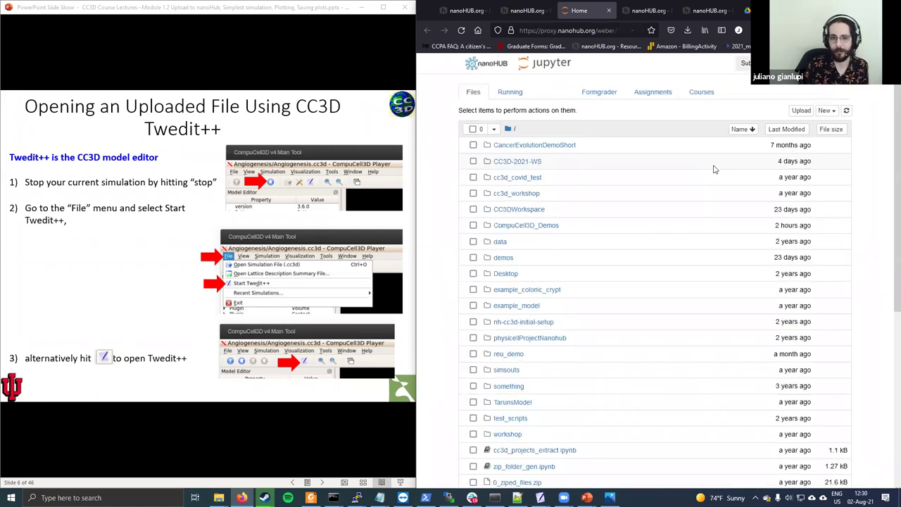
pyautogui.hotkey('ctrl', '+')
pyautogui.hotkey('ctrl', '+')
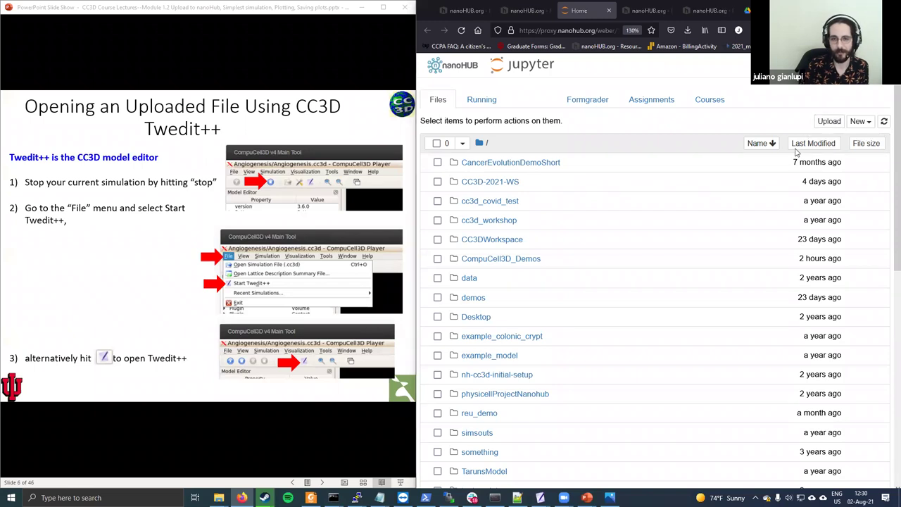
pyautogui.click(627, 186)
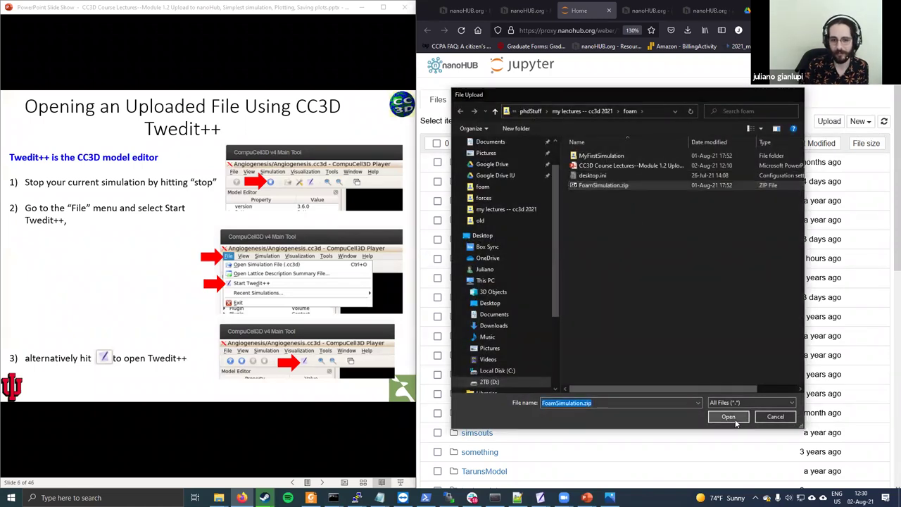
pyautogui.click(729, 416)
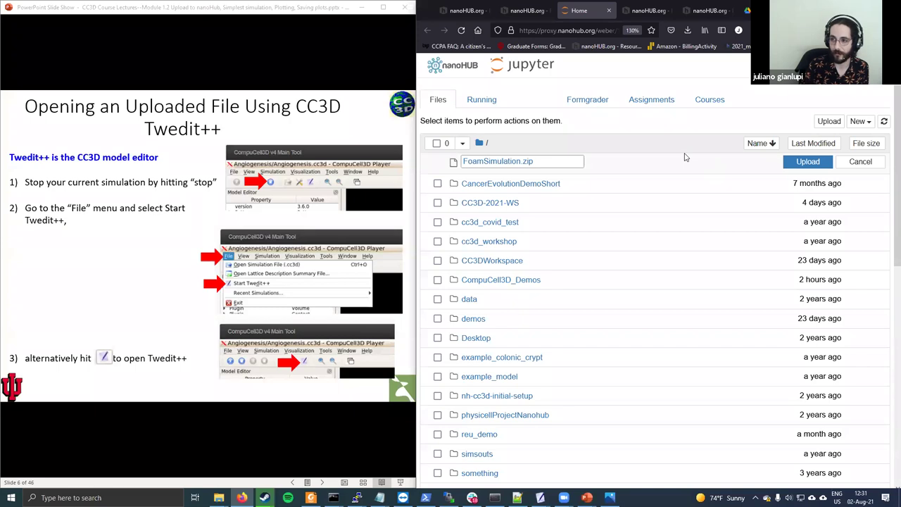
# Step: Go back to the CompuCell3D Player session and show its file commands, including Start Twedit++
pyautogui.click(647, 11)
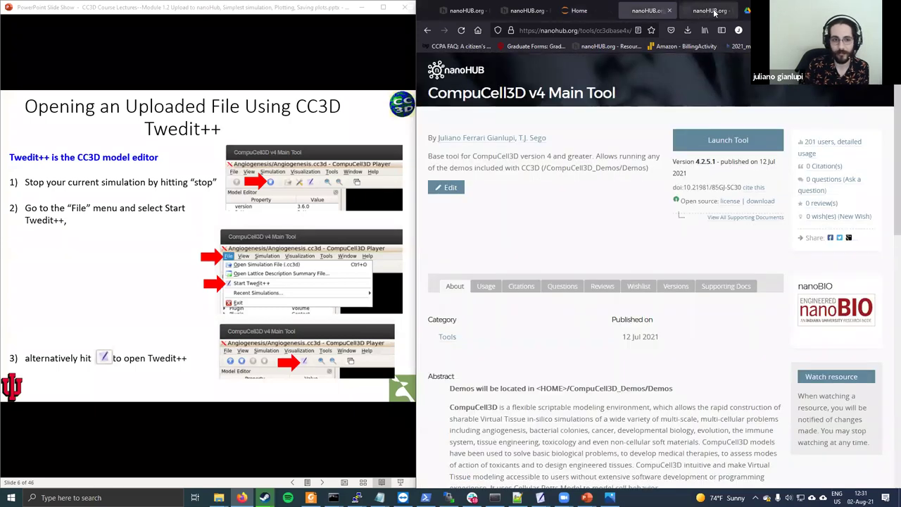
pyautogui.click(711, 10)
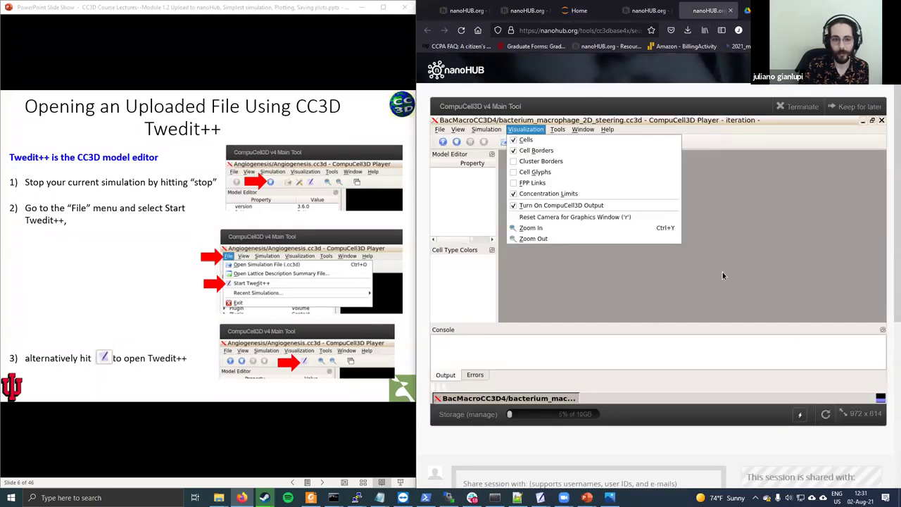
pyautogui.click(465, 204)
pyautogui.click(440, 130)
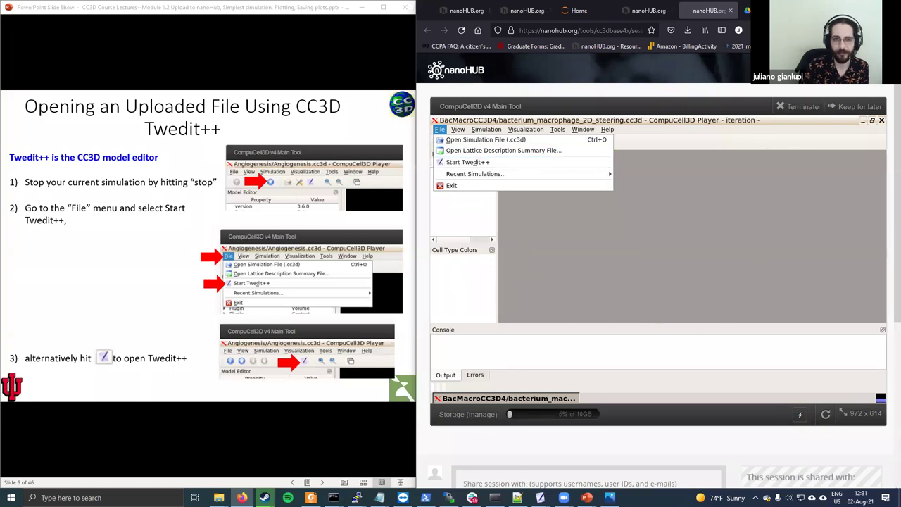
pyautogui.click(711, 272)
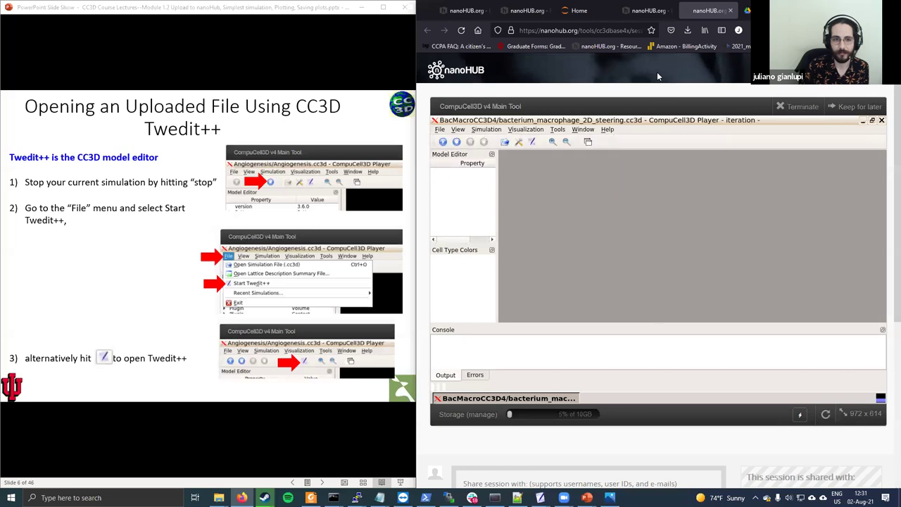
# Step: Bring up the CompuCell3D v4 Main Tool page and highlight its web address and its title
pyautogui.click(644, 13)
pyautogui.click(597, 12)
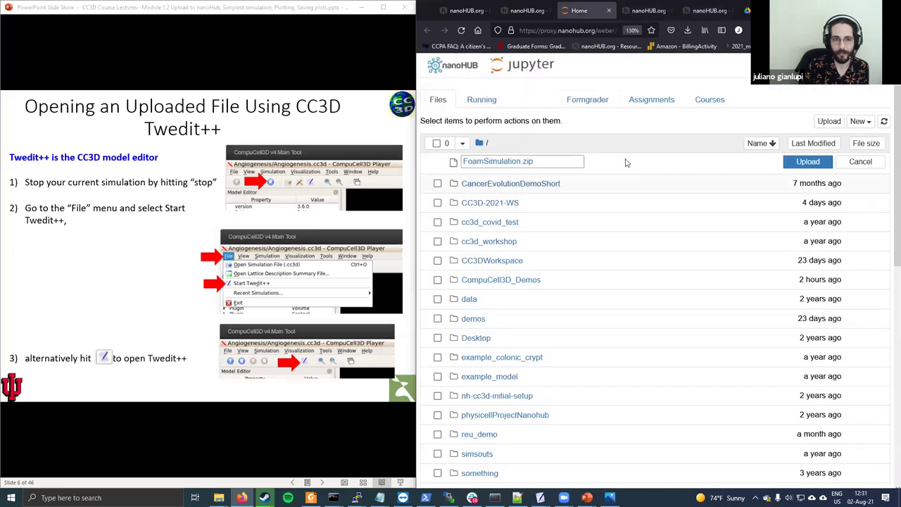
pyautogui.click(644, 9)
pyautogui.click(586, 31)
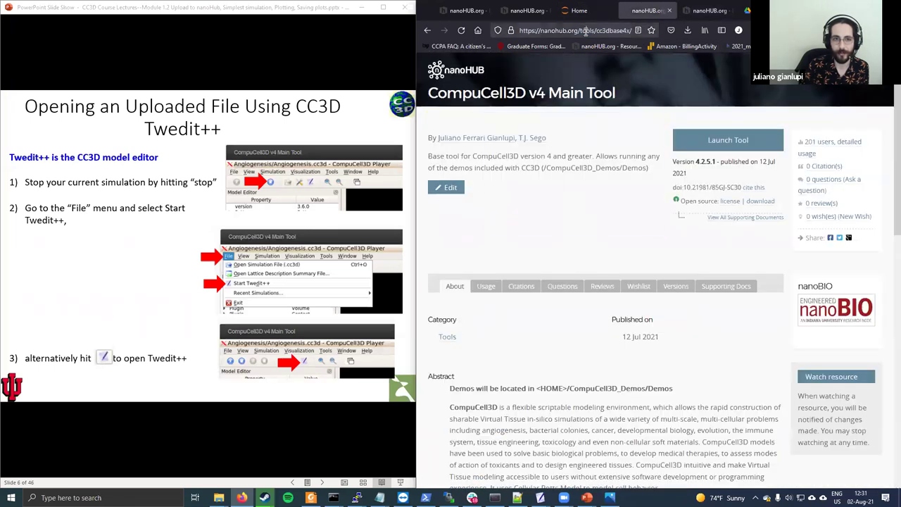
pyautogui.hotkey('alt', 'Tab')
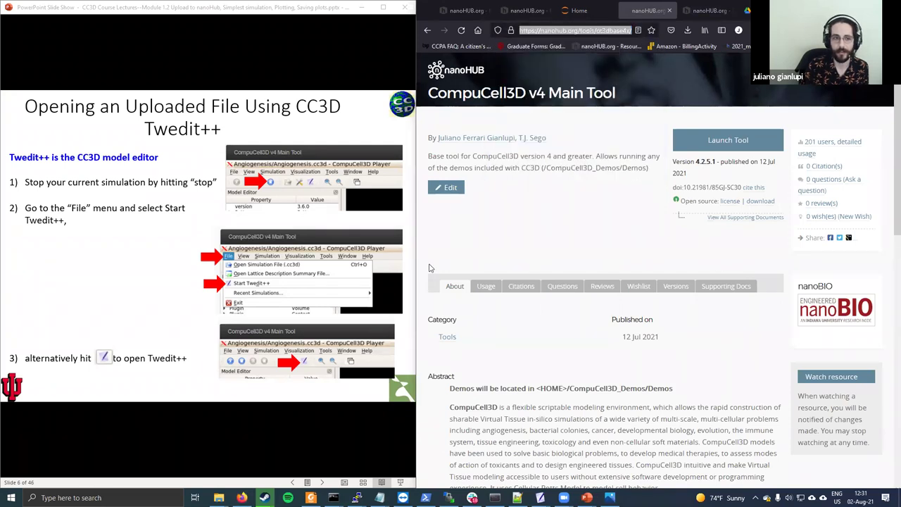
pyautogui.moveTo(430, 93); pyautogui.dragTo(650, 91)
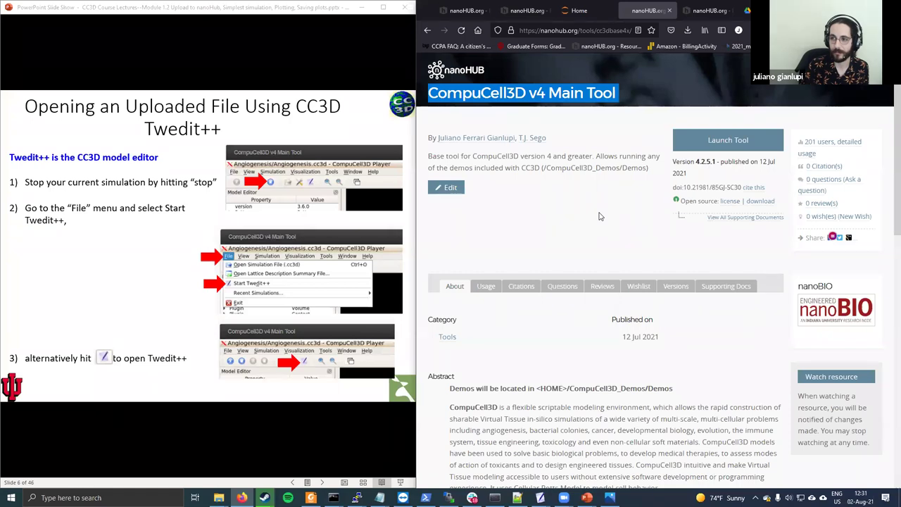
# Step: Cancel the pending upload in the Jupyter home directory and choose FoamSimulation.zip from the foam folder again
pyautogui.click(579, 10)
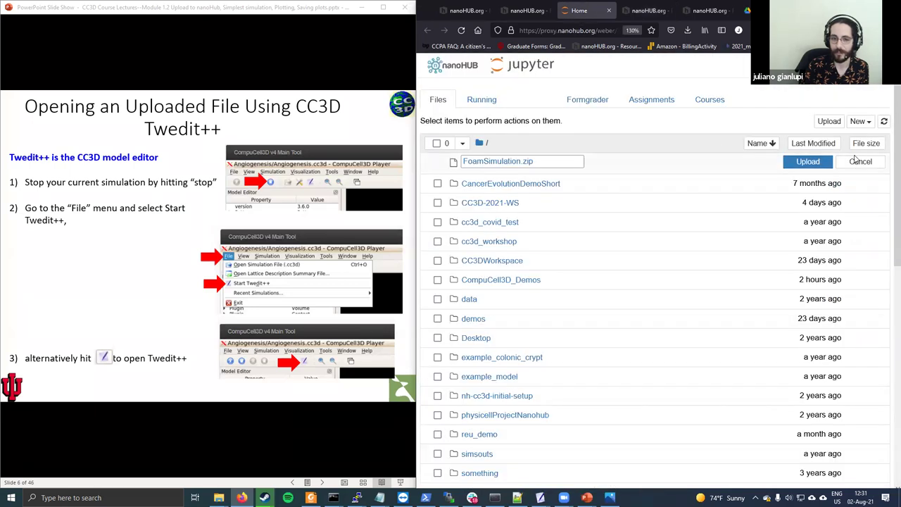
pyautogui.click(860, 163)
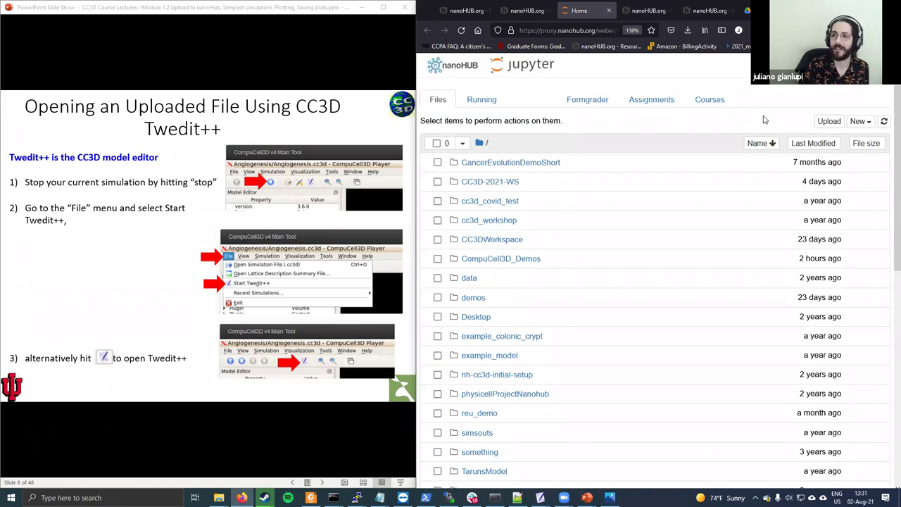
pyautogui.click(827, 124)
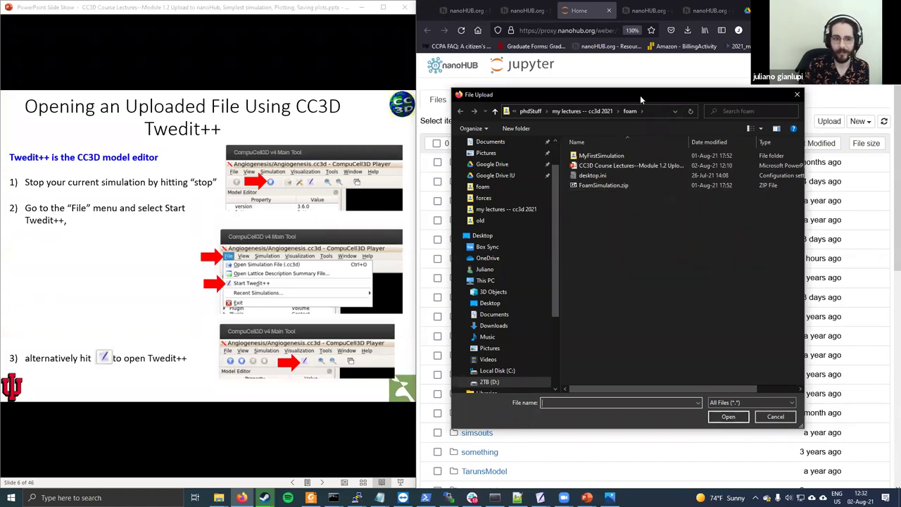
pyautogui.moveTo(640, 95); pyautogui.dragTo(467, 136)
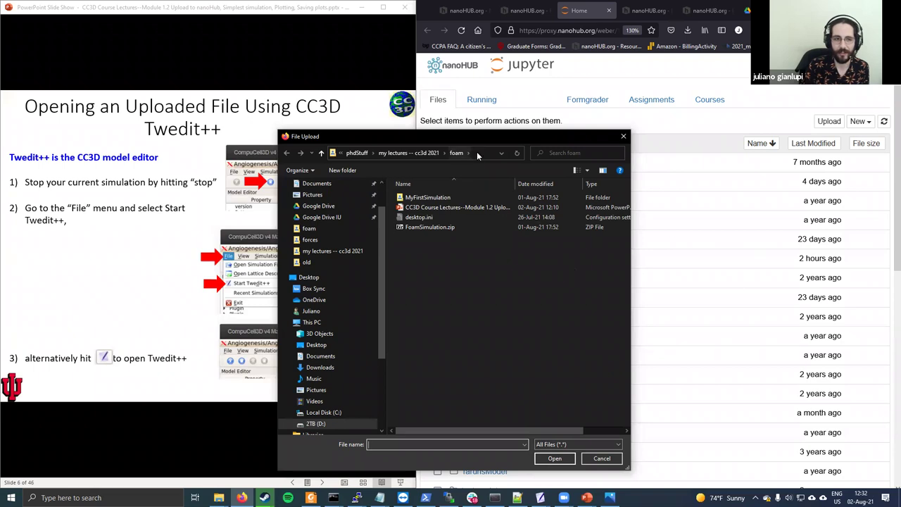
pyautogui.click(468, 229)
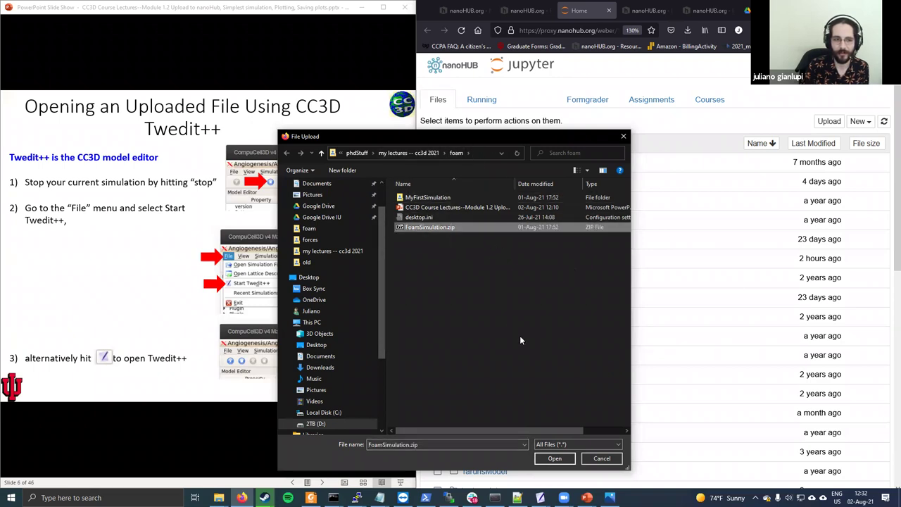
pyautogui.click(555, 460)
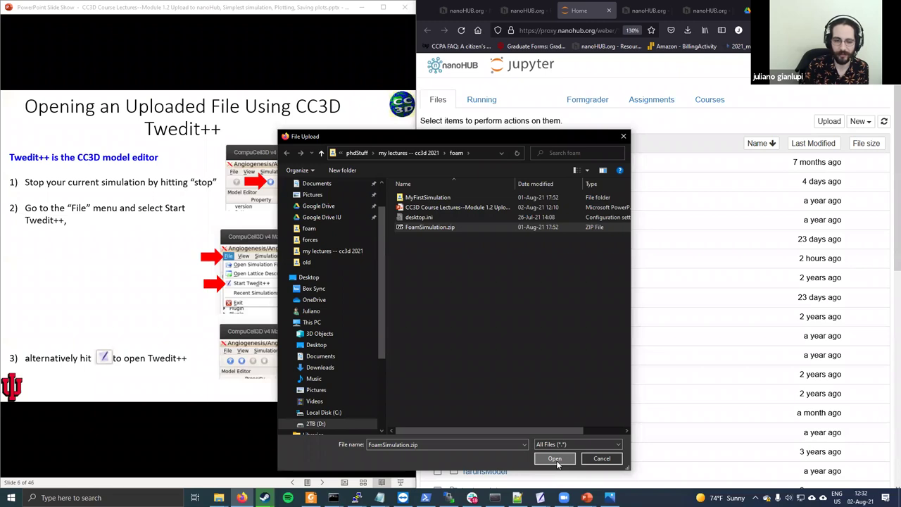
pyautogui.click(555, 458)
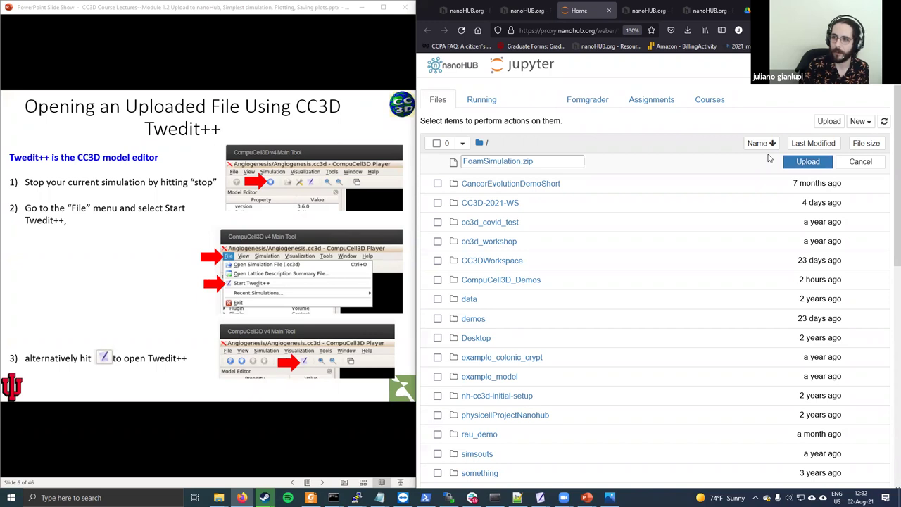
pyautogui.click(852, 168)
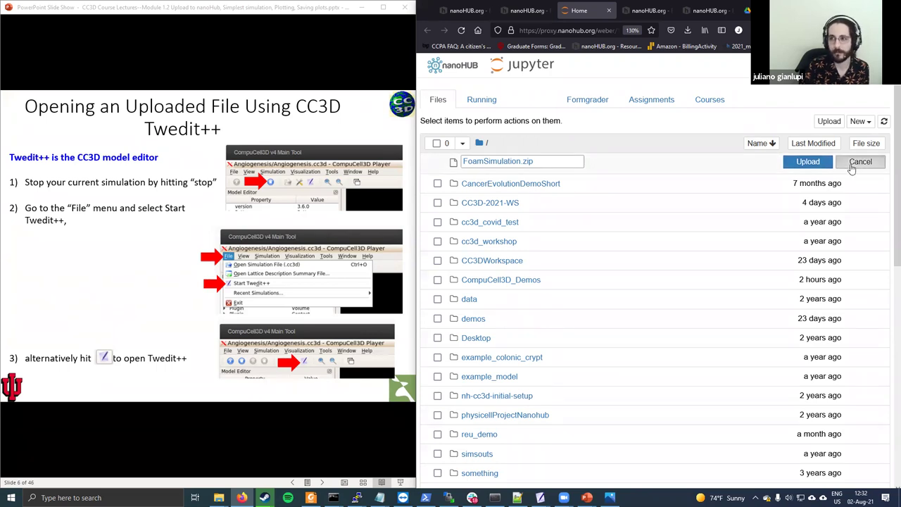
pyautogui.click(852, 168)
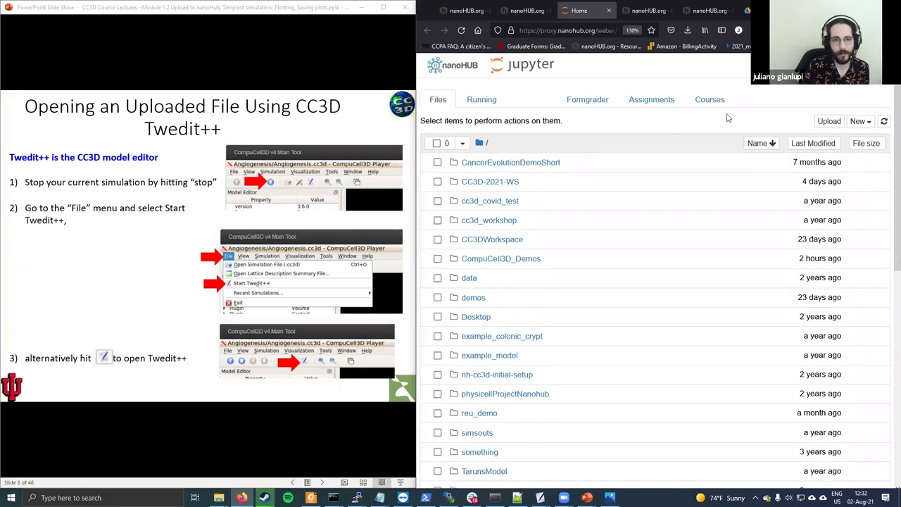
# Step: Return to the running CompuCell3D Player session and start Twedit++
pyautogui.click(632, 18)
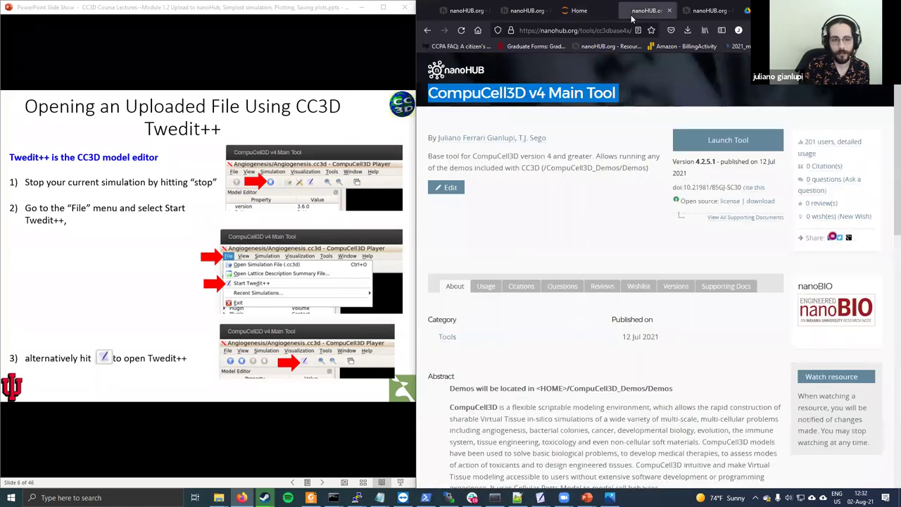
pyautogui.click(707, 11)
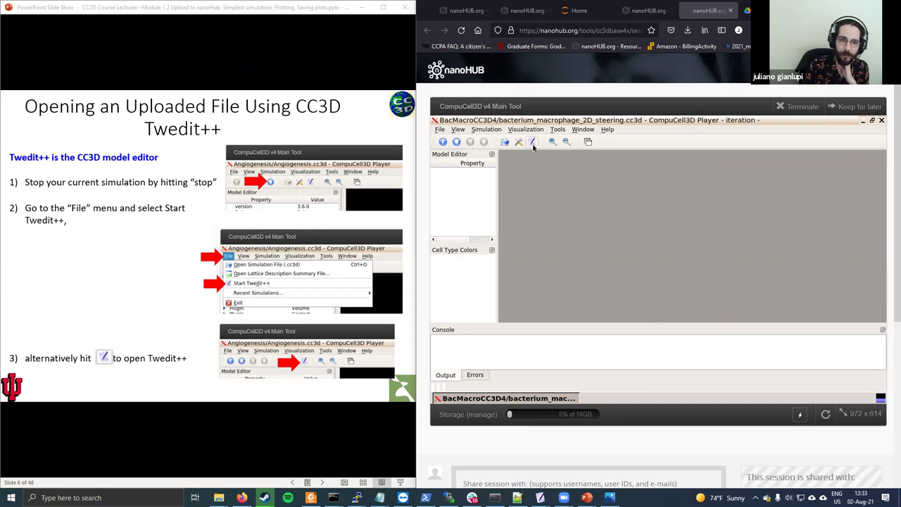
pyautogui.click(440, 129)
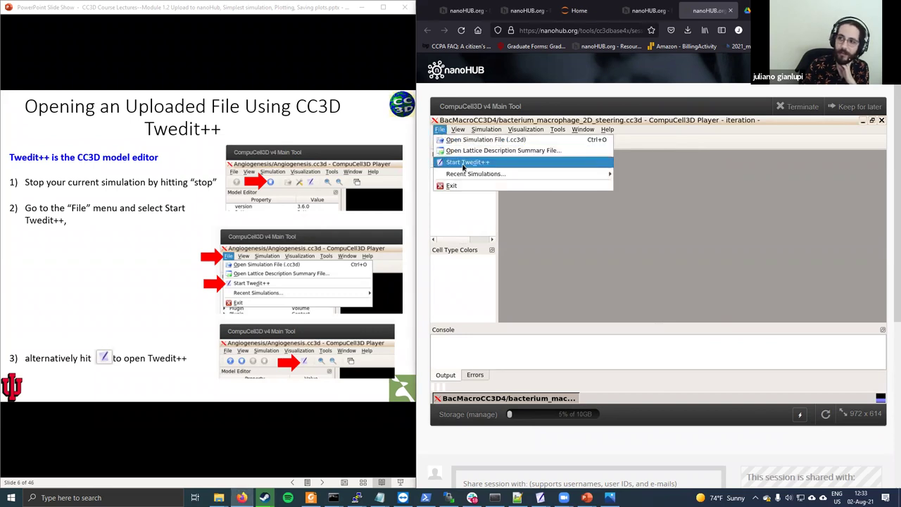
pyautogui.click(628, 301)
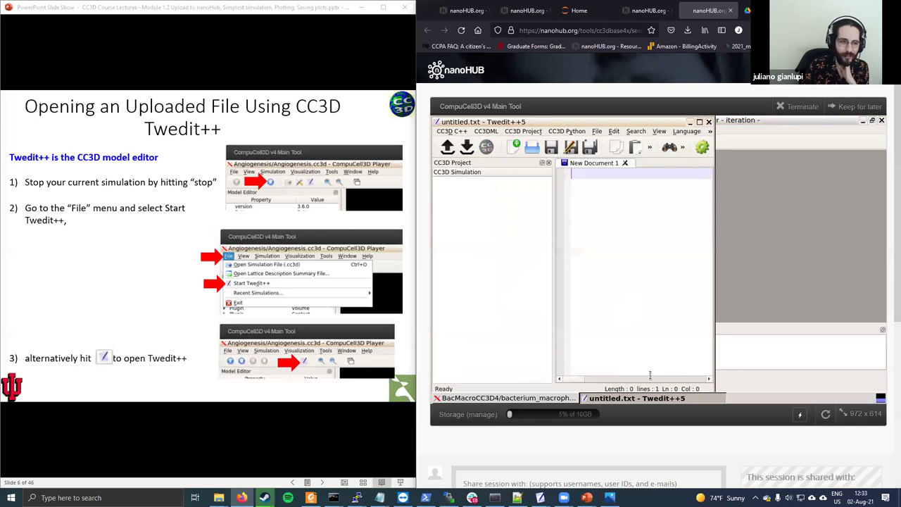
pyautogui.click(540, 401)
pyautogui.click(588, 399)
pyautogui.click(588, 400)
pyautogui.click(591, 400)
pyautogui.click(595, 400)
pyautogui.click(597, 400)
pyautogui.click(600, 400)
pyautogui.click(603, 400)
pyautogui.click(606, 400)
pyautogui.click(610, 400)
pyautogui.click(612, 401)
pyautogui.click(612, 401)
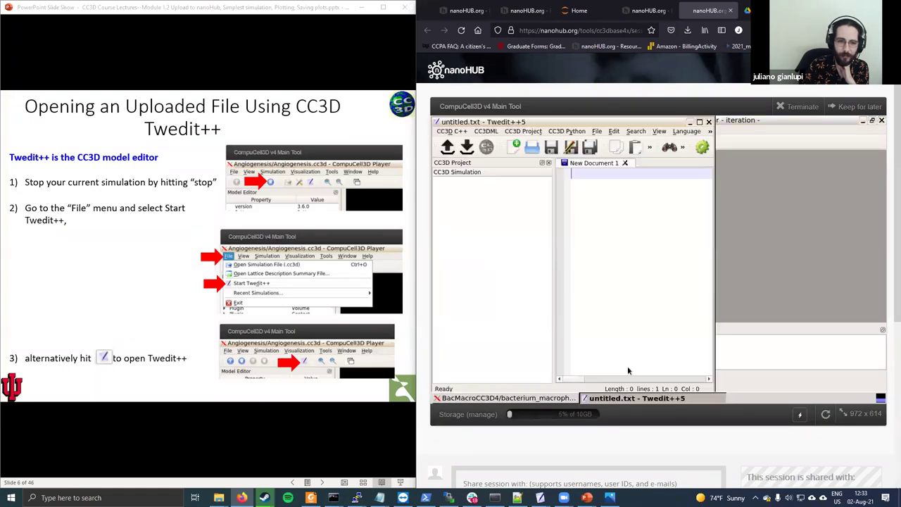
# Step: Maximize the Twedit++ window and narrow its CC3D Project panel to widen the editor area
pyautogui.click(700, 122)
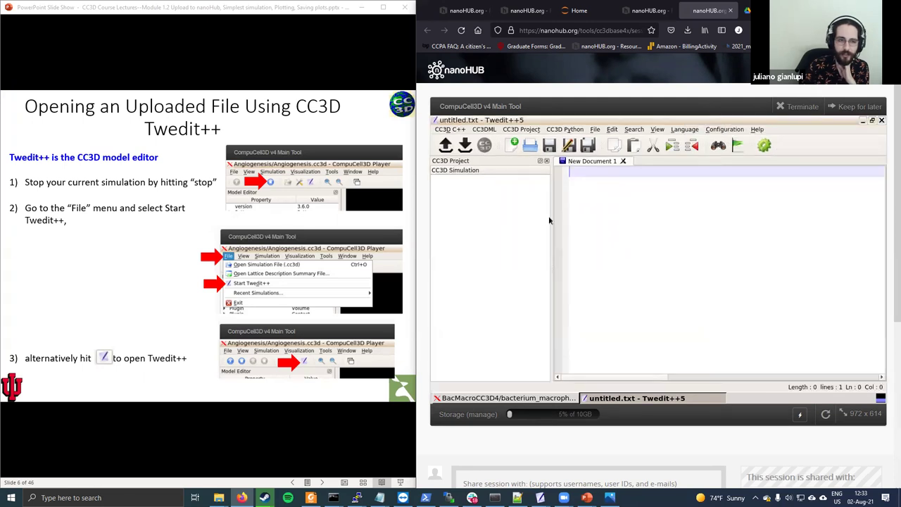
pyautogui.moveTo(550, 215); pyautogui.dragTo(521, 216)
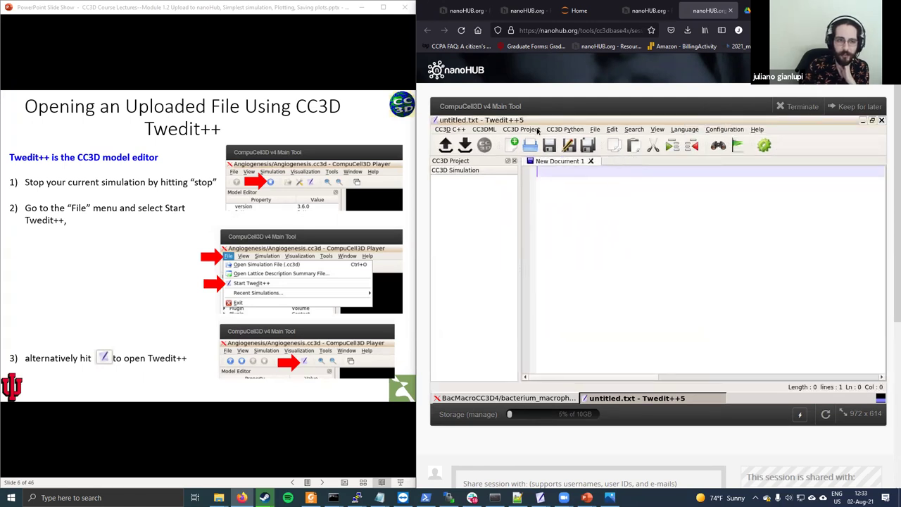
# Step: Show the CC3D project commands in Twedit++ and the Player's file commands with Start Twedit++, and return to Twedit++
pyautogui.click(538, 133)
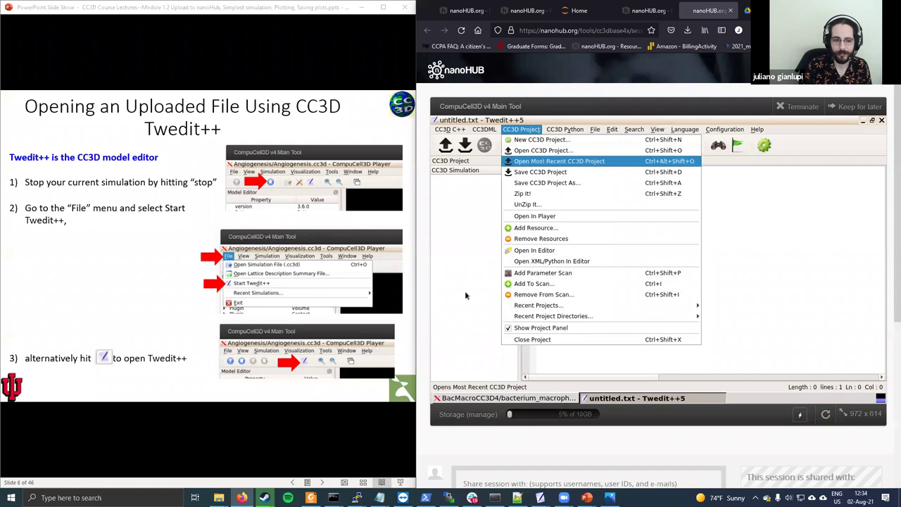
pyautogui.click(514, 400)
pyautogui.click(515, 400)
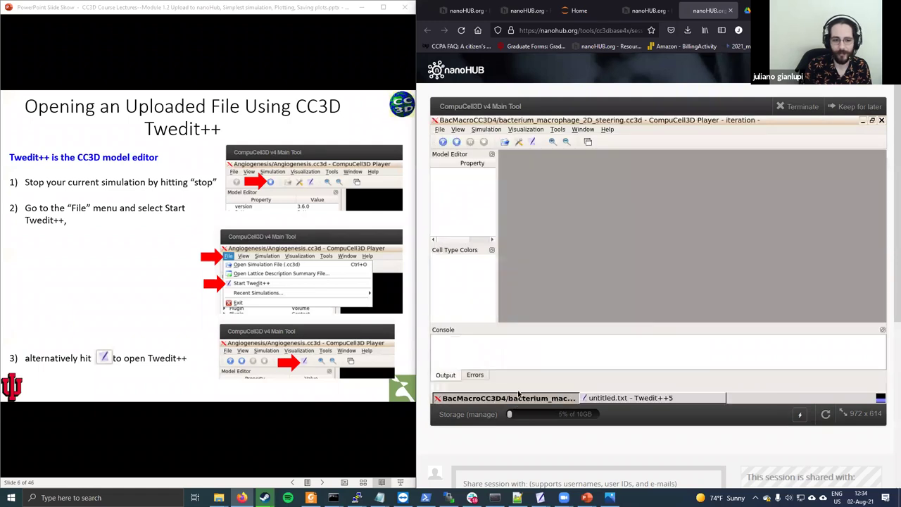
pyautogui.click(439, 130)
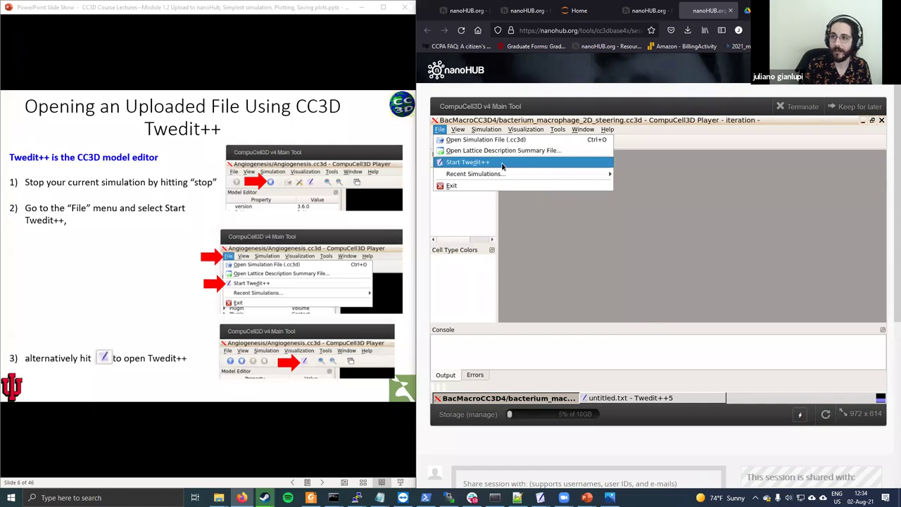
pyautogui.click(626, 399)
pyautogui.click(642, 398)
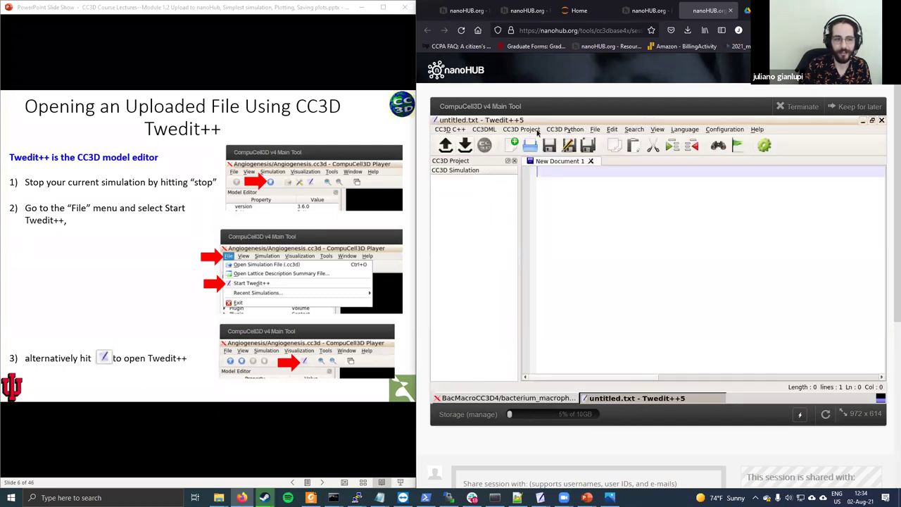
# Step: Switch to the PowerPoint slide show and advance to the slide on unzipping uploaded files using CC3D Twedit++
pyautogui.hotkey('alt', 'Tab')
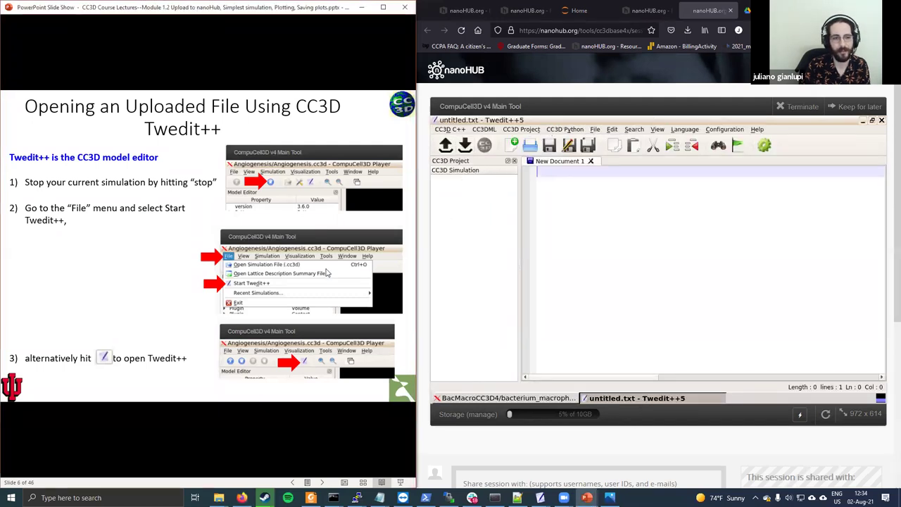
pyautogui.press('Right')
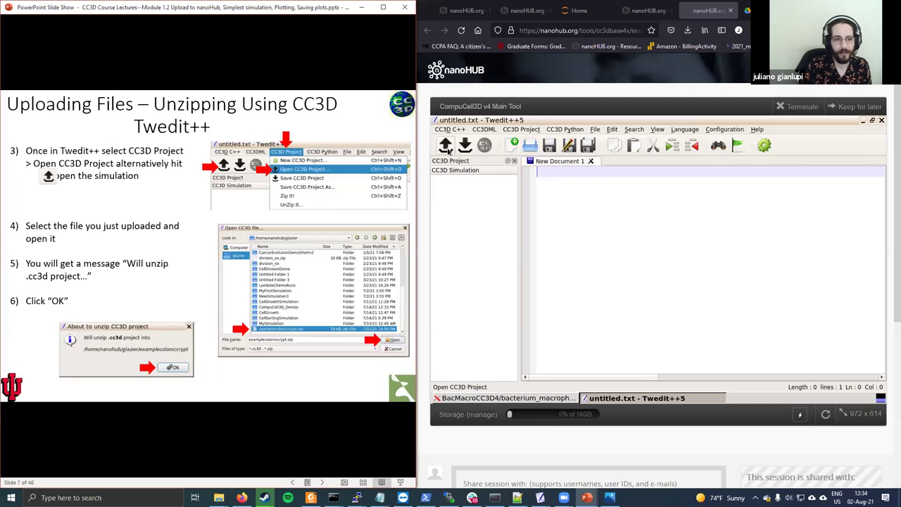
pyautogui.click(521, 130)
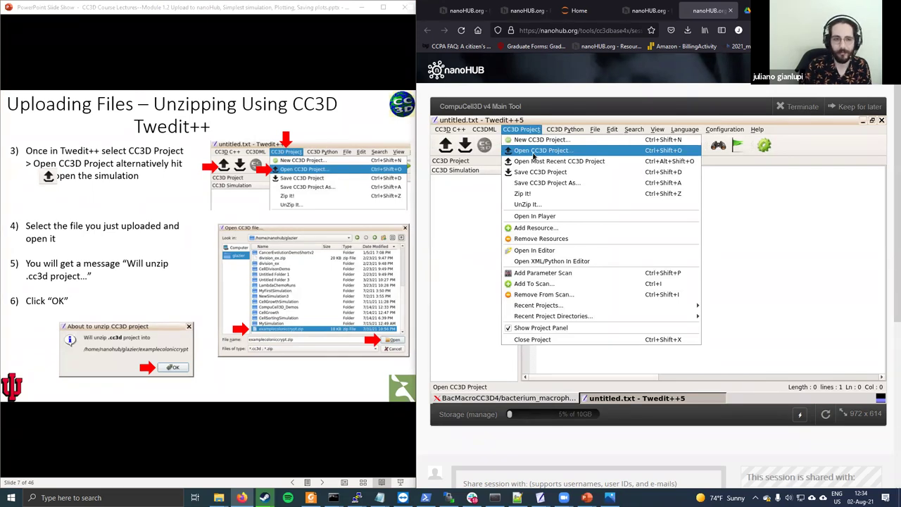
pyautogui.click(533, 154)
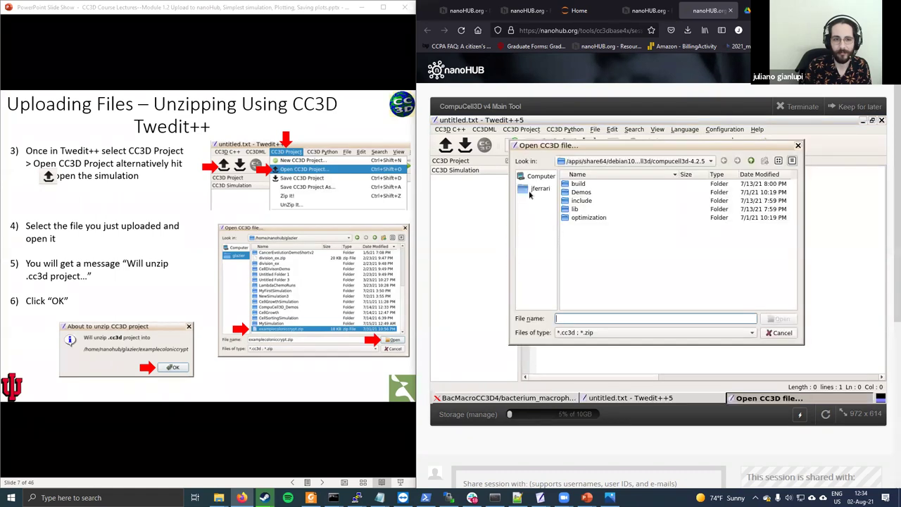
pyautogui.click(777, 334)
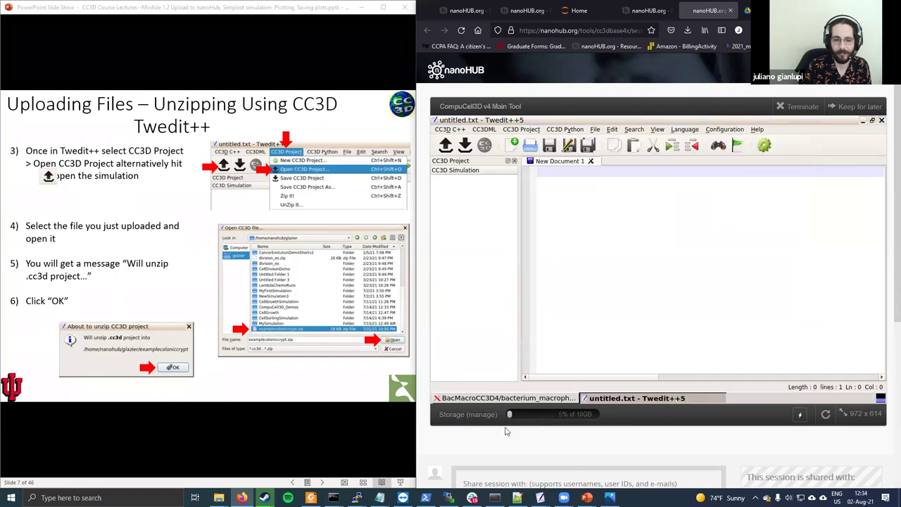
# Step: Switch to the CompuCell3D Player window and point out Start Twedit++ among its file commands once more
pyautogui.click(520, 399)
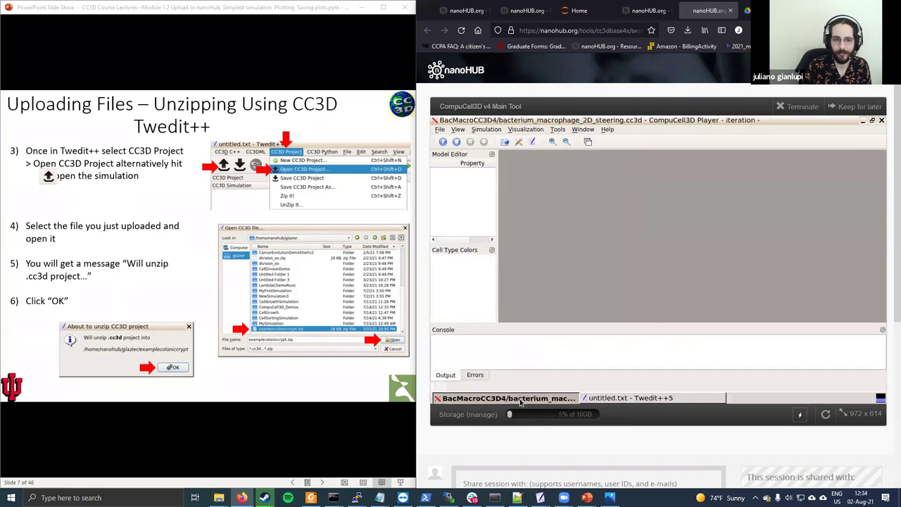
pyautogui.click(440, 129)
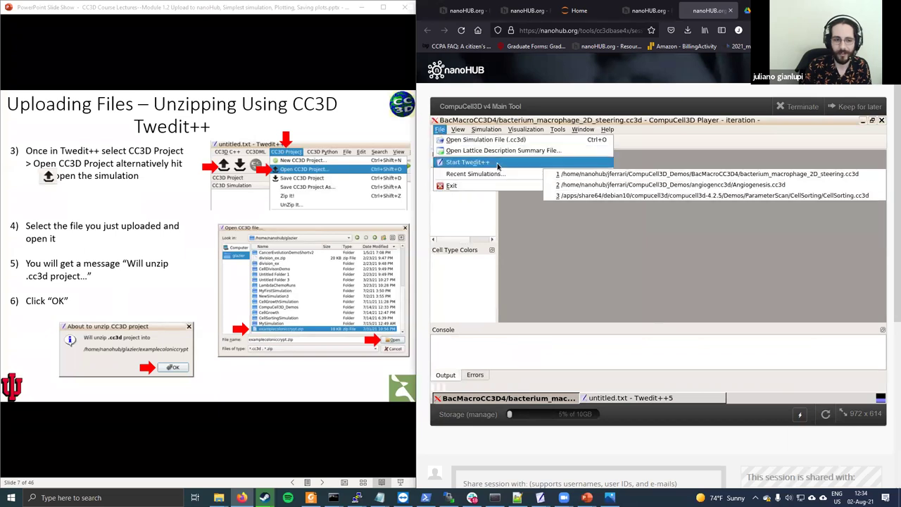
pyautogui.click(622, 396)
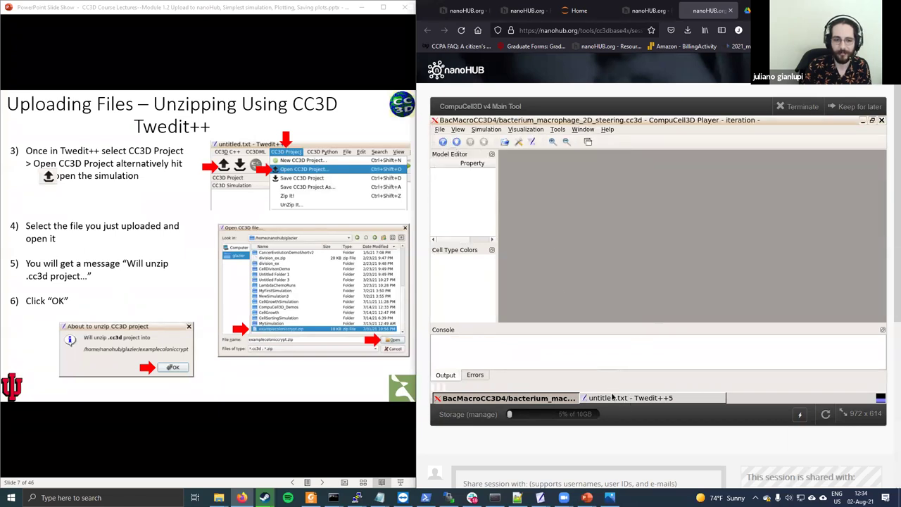
# Step: In Twedit++, open FoamSimulation.zip from the home folder as a CC3D project and accept unzipping it into the FoamSimulation folder
pyautogui.click(612, 398)
pyautogui.click(445, 144)
pyautogui.click(541, 191)
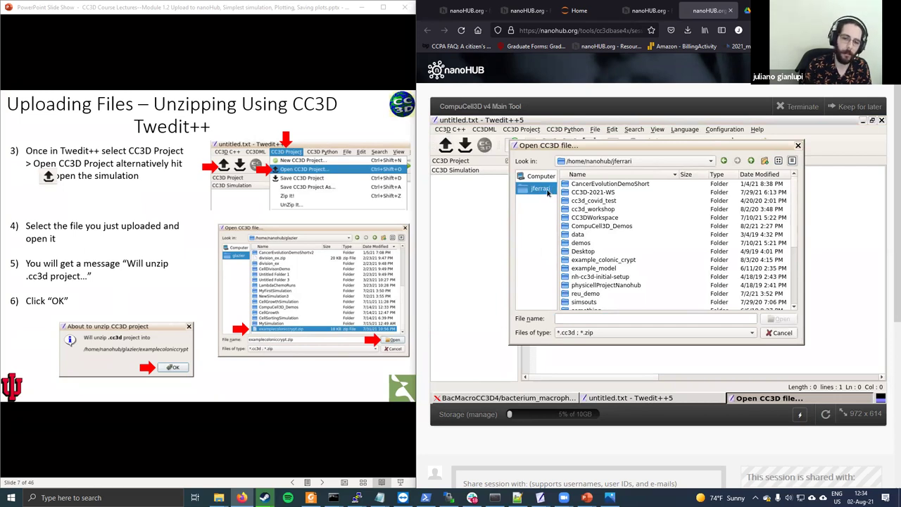
pyautogui.scroll(-4, 639, 190)
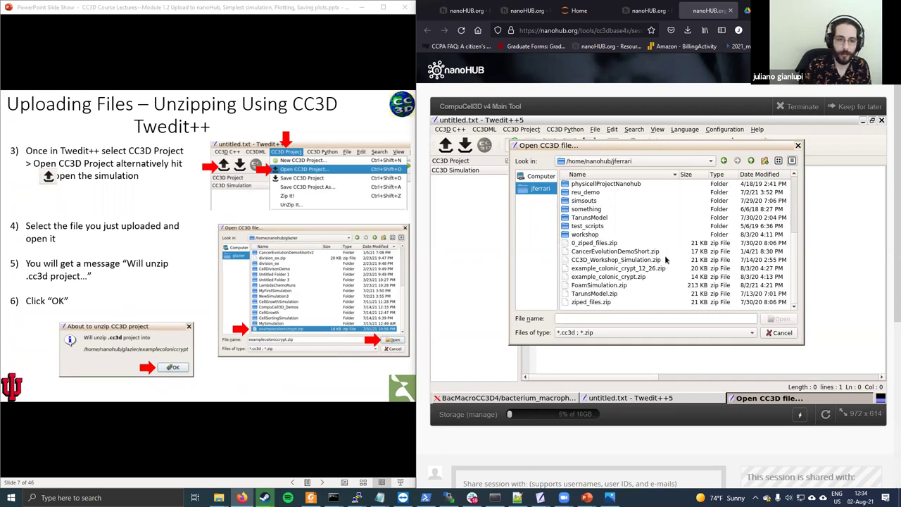
pyautogui.click(619, 286)
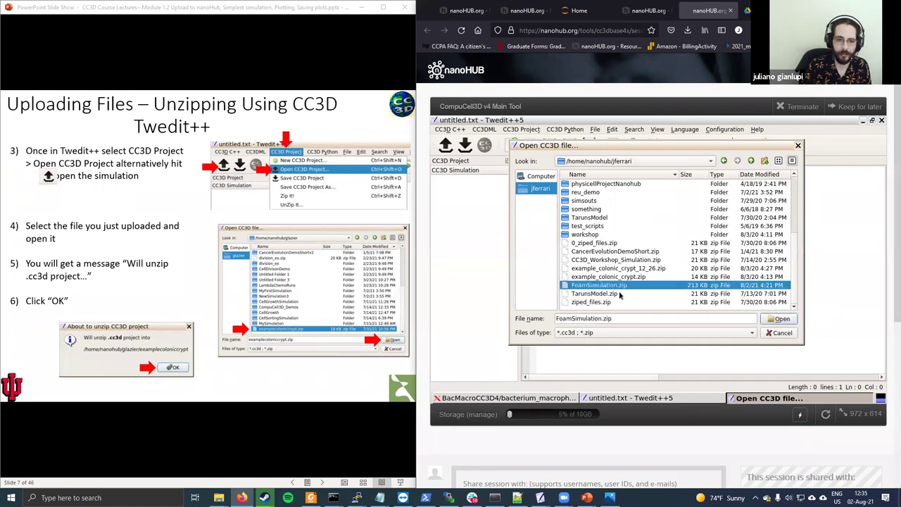
pyautogui.click(786, 321)
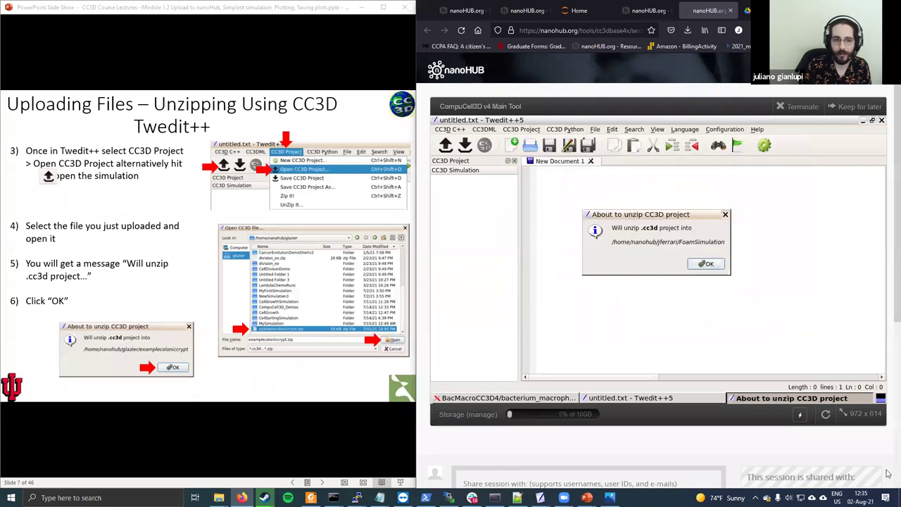
pyautogui.click(710, 264)
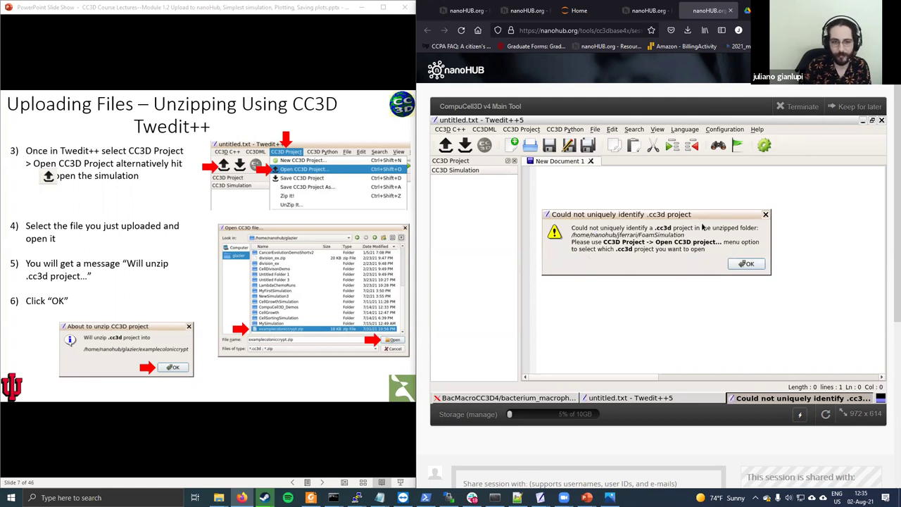
pyautogui.click(746, 264)
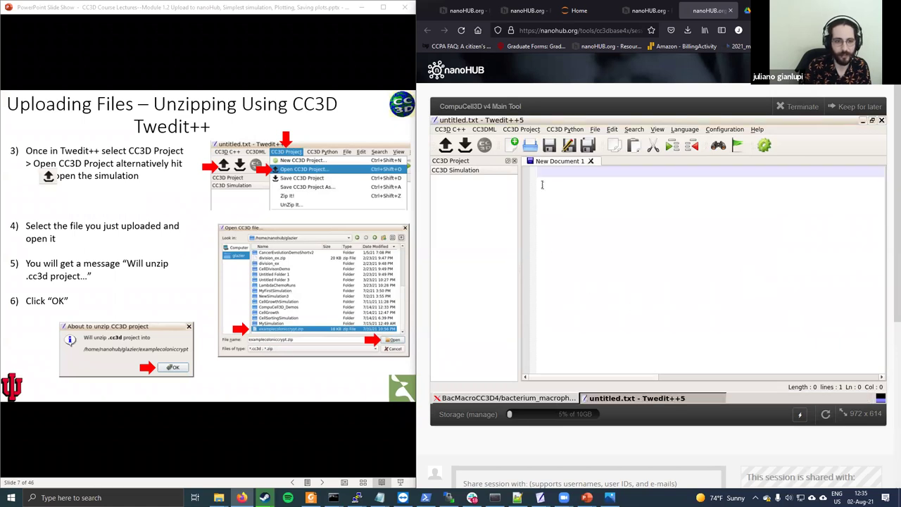
# Step: Look inside the unzipped FoamSimulation folder in the Open CC3D Project dialog, go back up to the home folder, and cancel the dialog
pyautogui.click(445, 144)
pyautogui.scroll(-2, 652, 232)
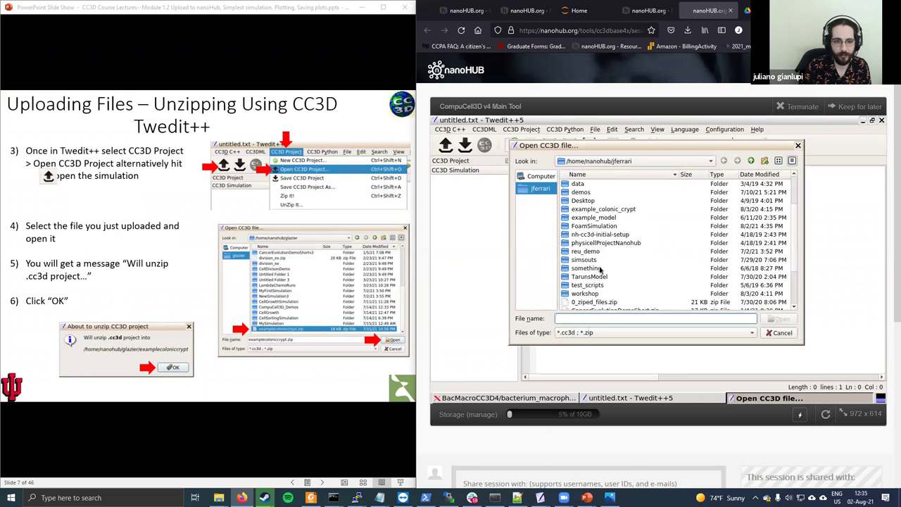
pyautogui.click(609, 226)
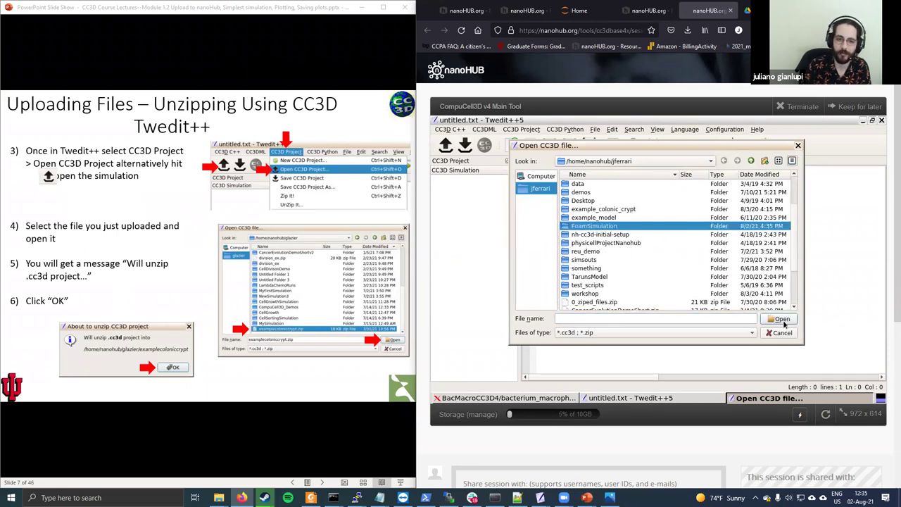
pyautogui.click(782, 321)
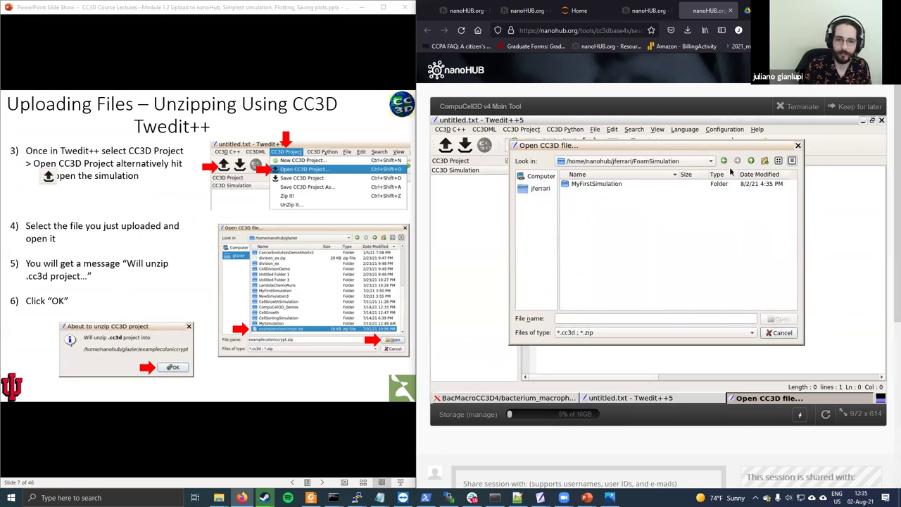
pyautogui.click(751, 162)
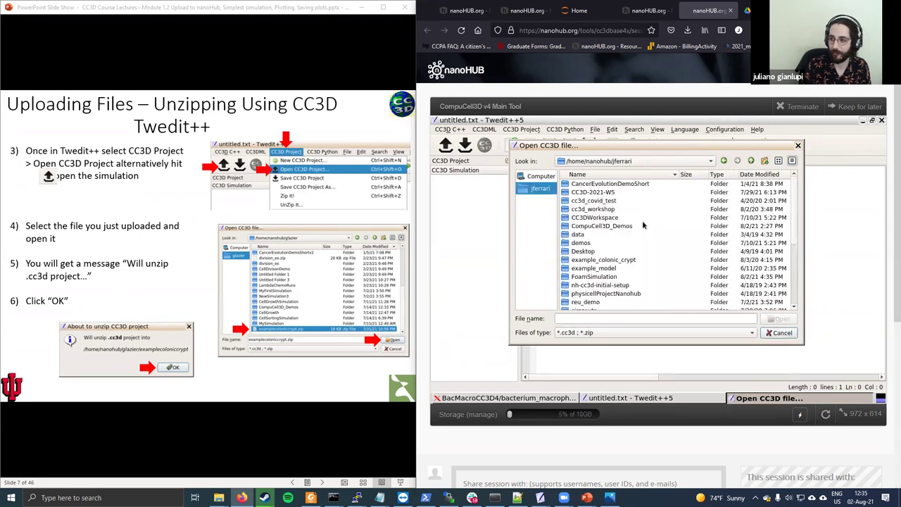
pyautogui.click(780, 333)
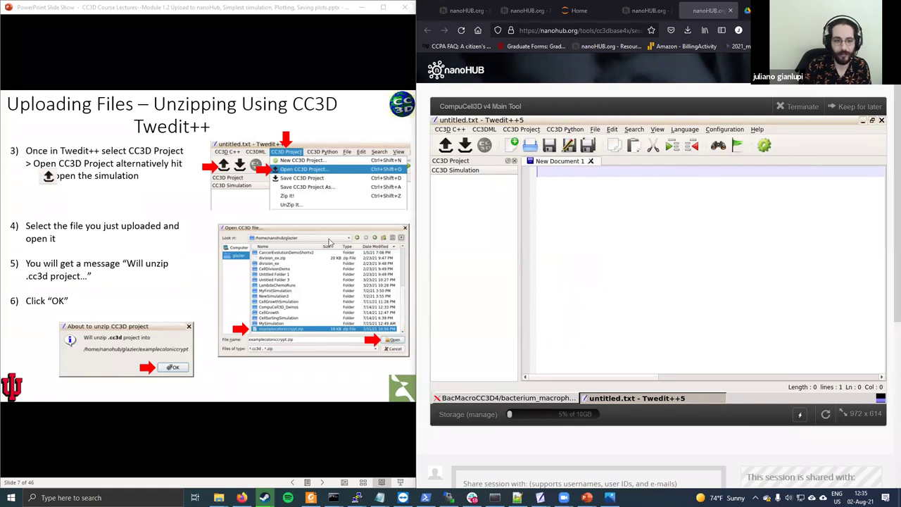
# Step: Switch to the CompuCell3D Player window and show the Start Twedit++ command among its file commands
pyautogui.click(563, 398)
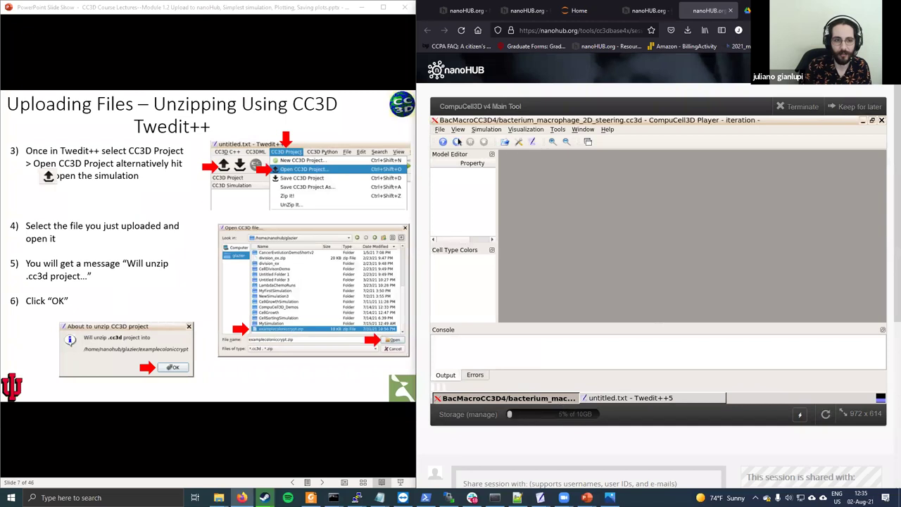
pyautogui.click(442, 130)
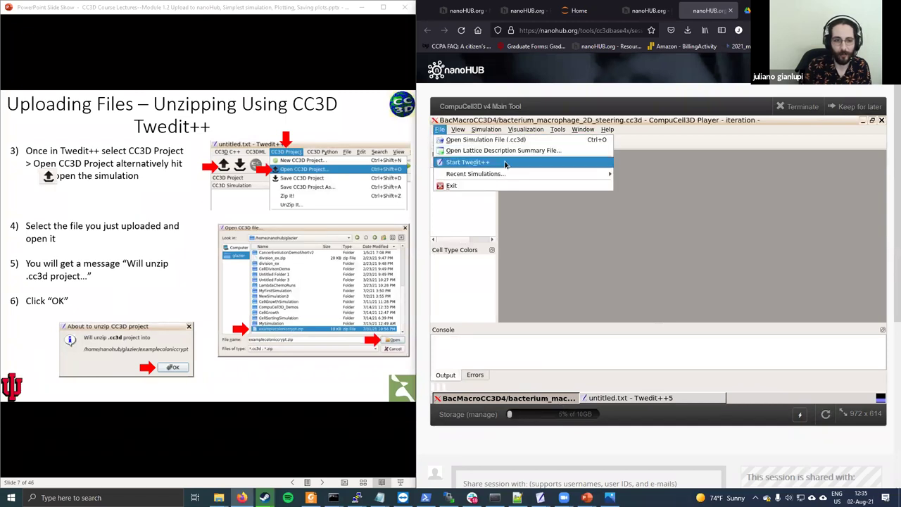
pyautogui.press('Return')
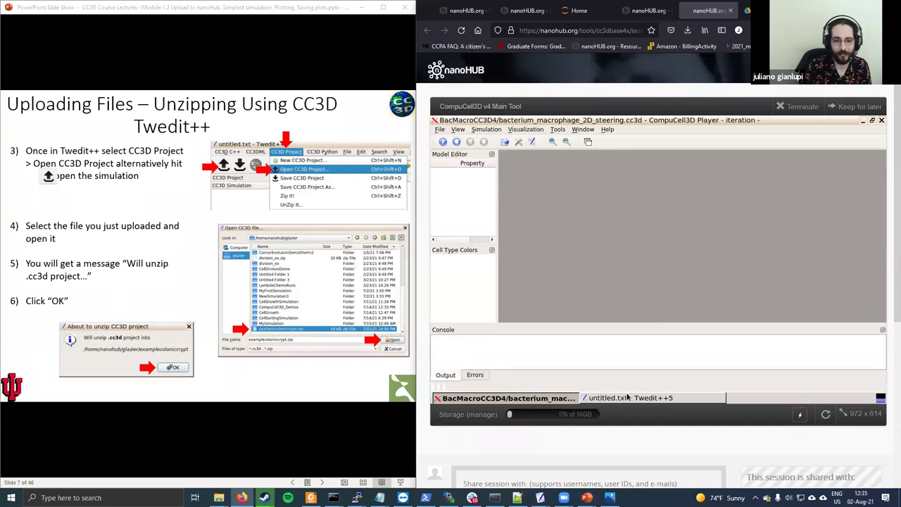
# Step: In Twedit++, try to open FoamSimulation.zip from the home folder as a CC3D project again, then cancel choosing an extraction directory
pyautogui.hotkey('ctrl', 'shift', 'o')
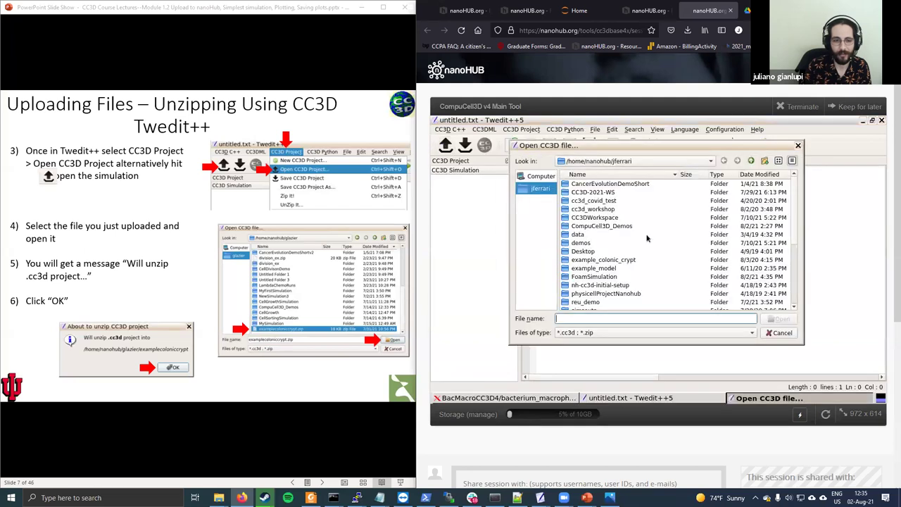
pyautogui.scroll(-4, 648, 253)
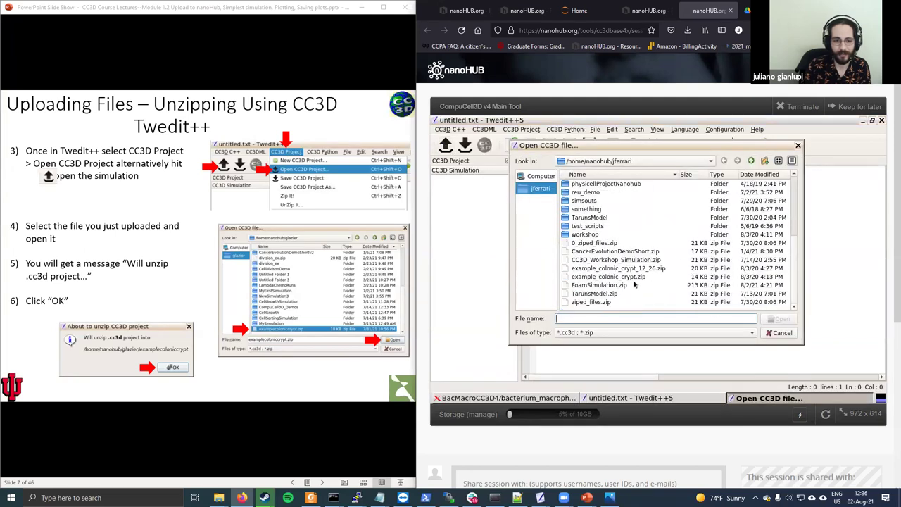
pyautogui.click(640, 286)
pyautogui.click(780, 319)
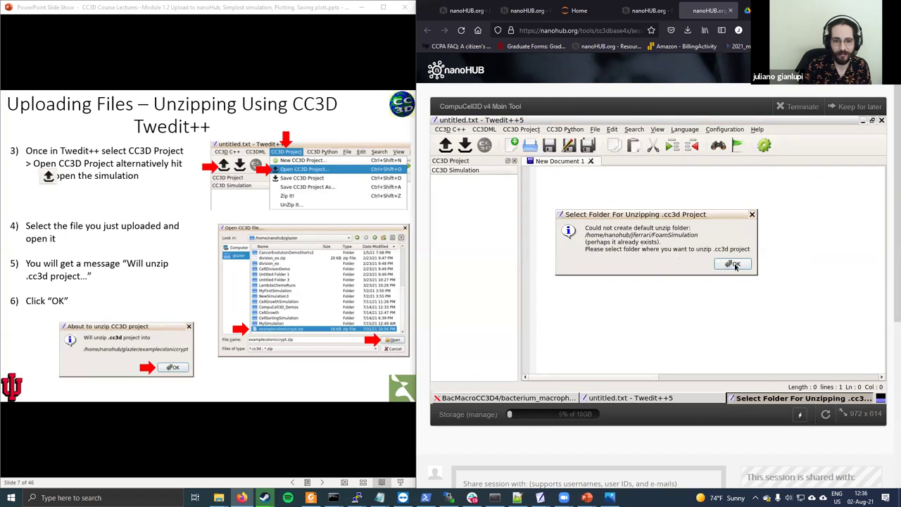
pyautogui.click(736, 266)
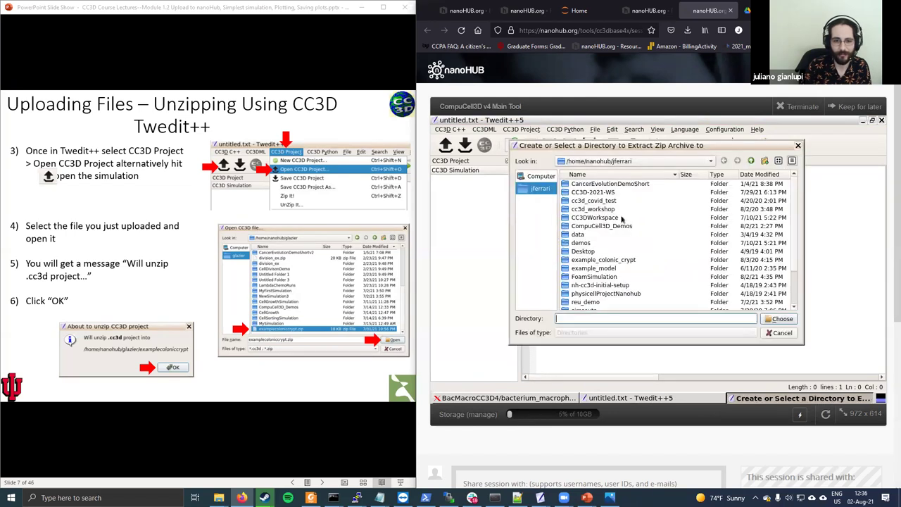
pyautogui.click(781, 333)
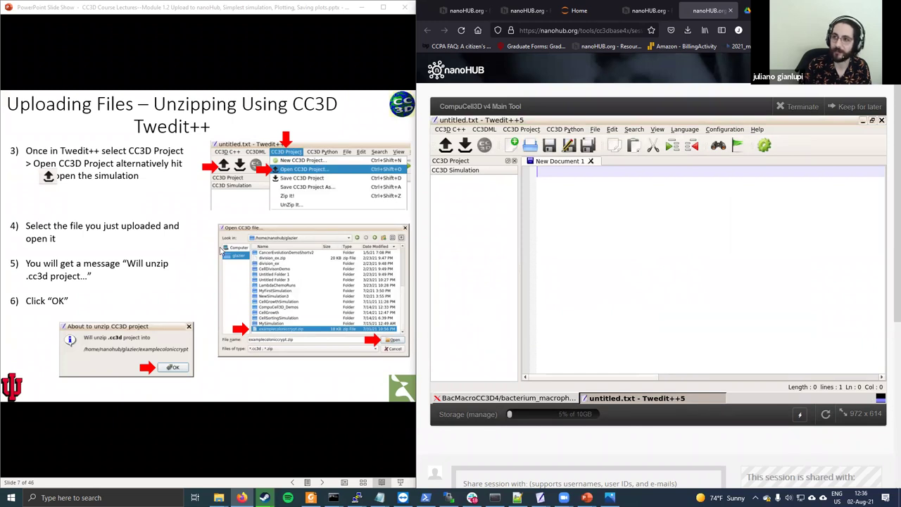
# Step: Switch to the PowerPoint slide show and advance to the slide on opening the unzipped folder and its .cc3d file
pyautogui.click(209, 237)
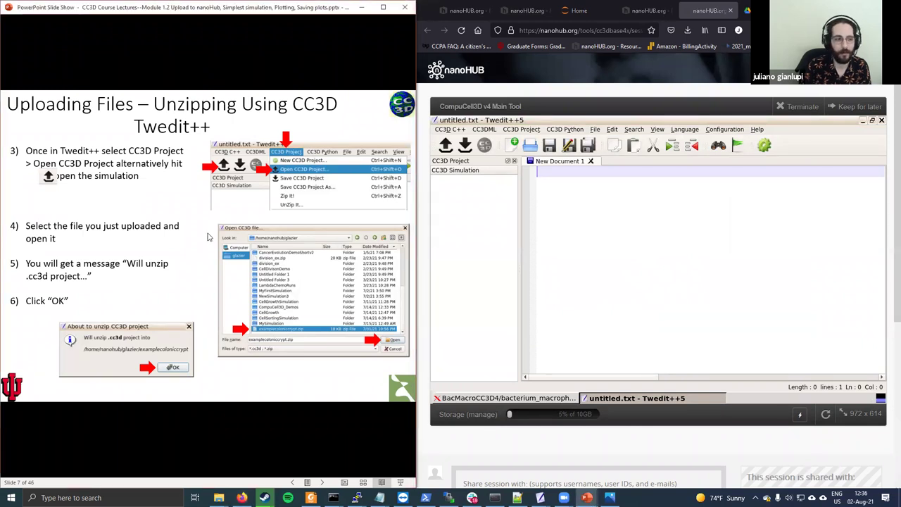
pyautogui.click(208, 237)
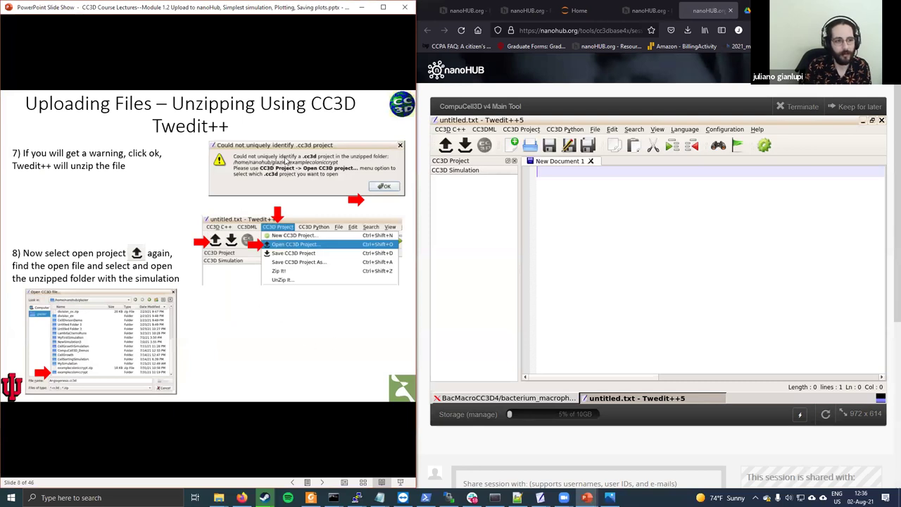
pyautogui.click(282, 397)
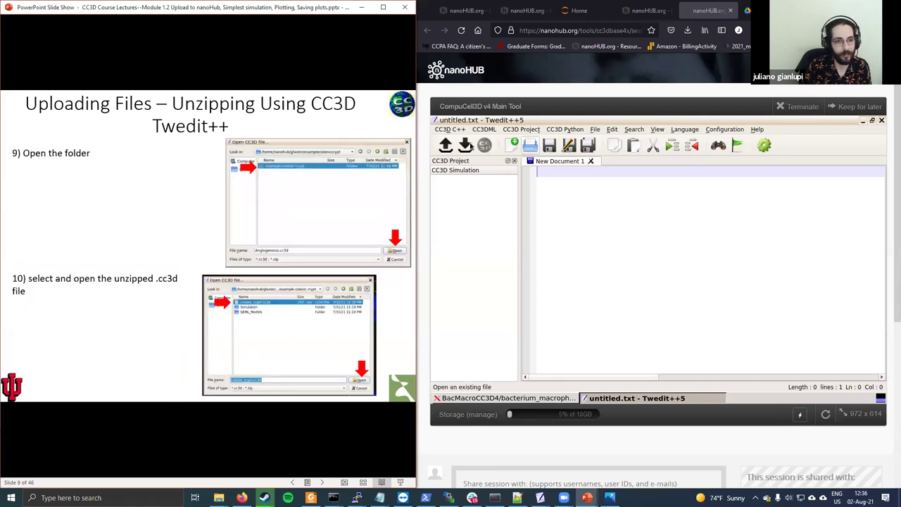
# Step: In Twedit++, browse to MyFirstSimulation.cc3d inside FoamSimulation/MyFirstSimulation, select it to show the file name, and cancel the Open CC3D dialog
pyautogui.click(446, 146)
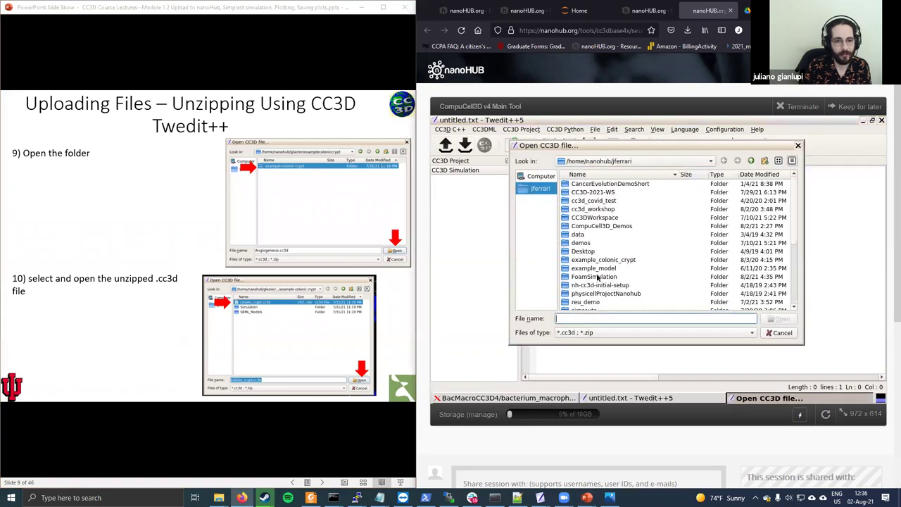
pyautogui.doubleClick(600, 276)
pyautogui.doubleClick(595, 186)
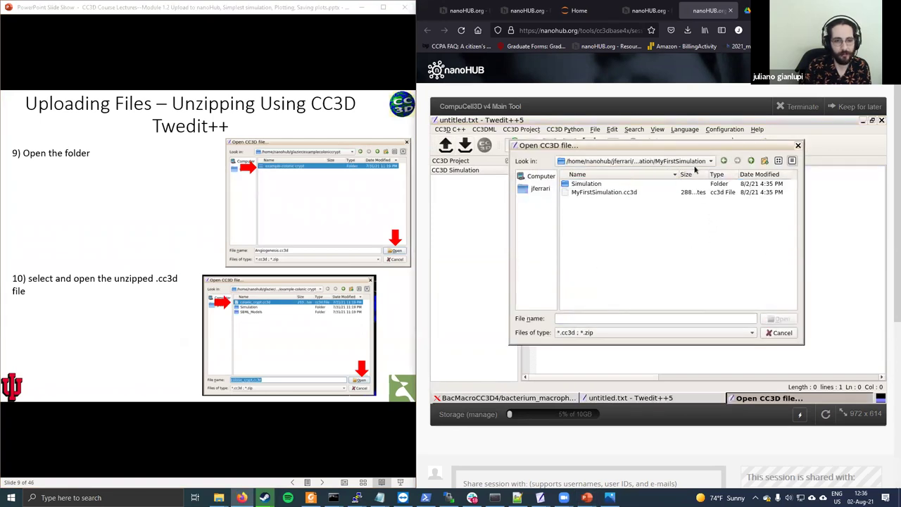
pyautogui.click(622, 193)
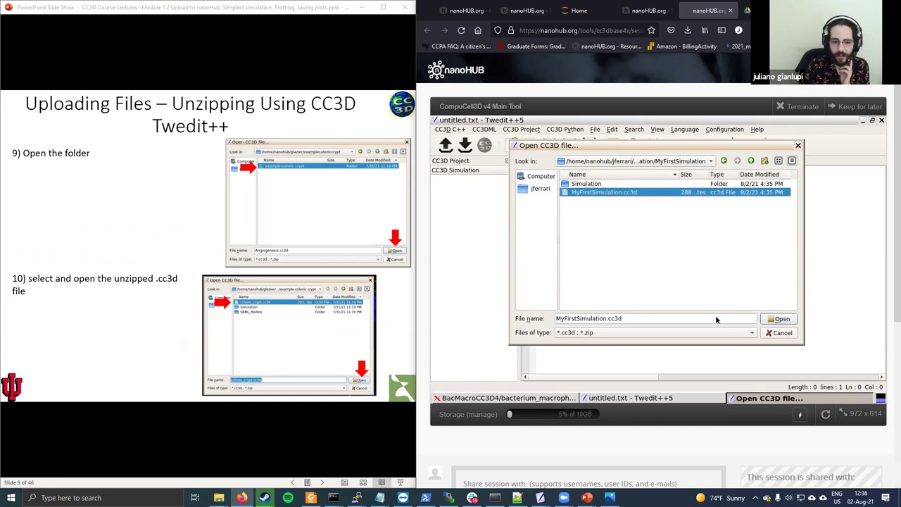
pyautogui.tripleClick(554, 318)
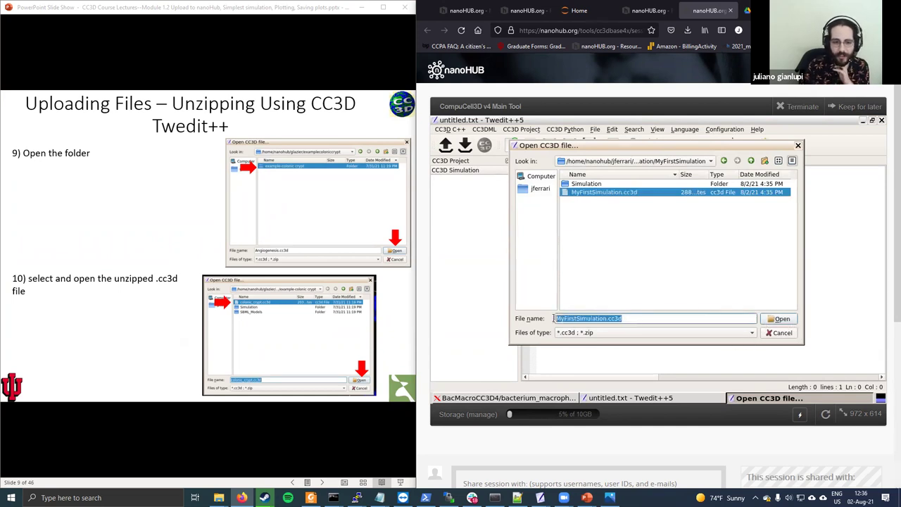
pyautogui.click(705, 318)
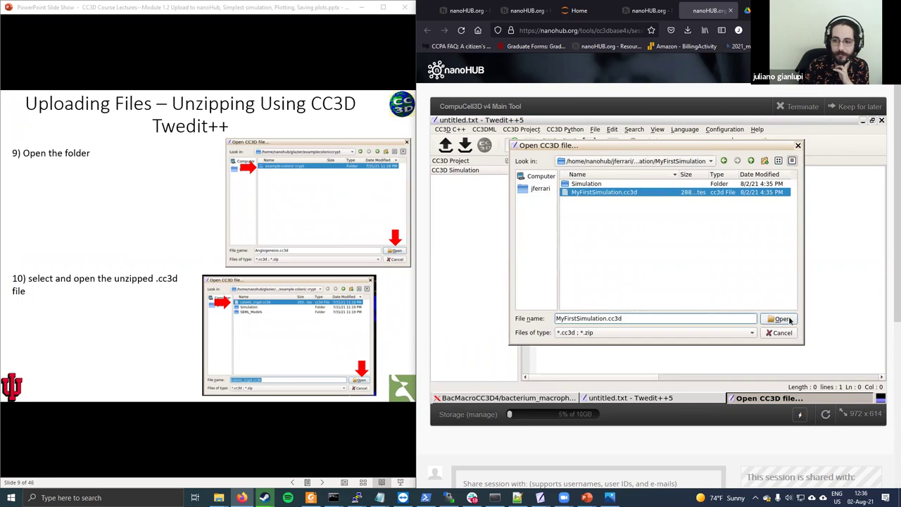
pyautogui.click(790, 321)
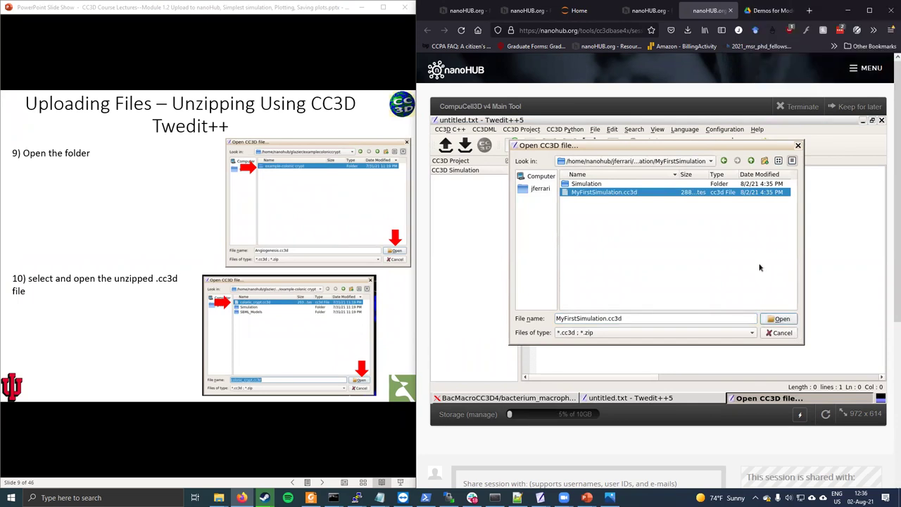
pyautogui.click(782, 333)
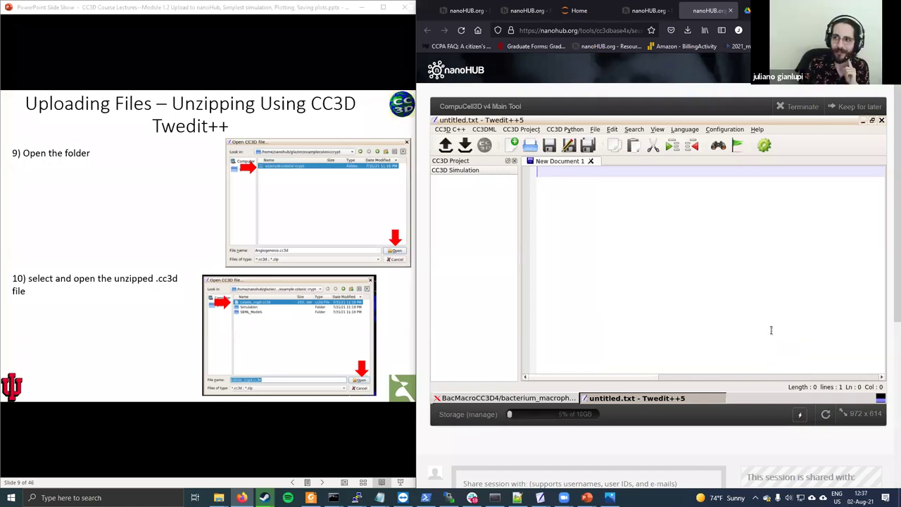
# Step: Open the CC3D project MyFirstSimulation.cc3d from the FoamSimulation/MyFirstSimulation folder, starting from the home folder
pyautogui.click(445, 145)
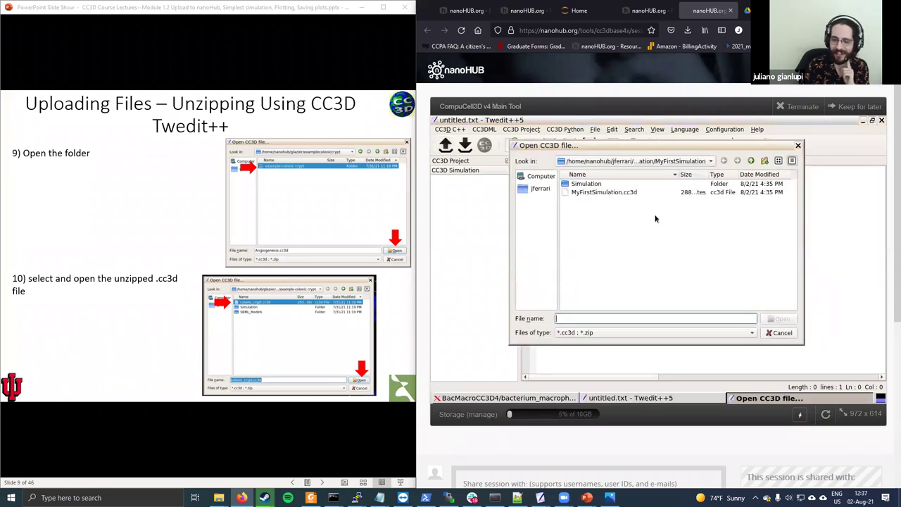
pyautogui.click(536, 188)
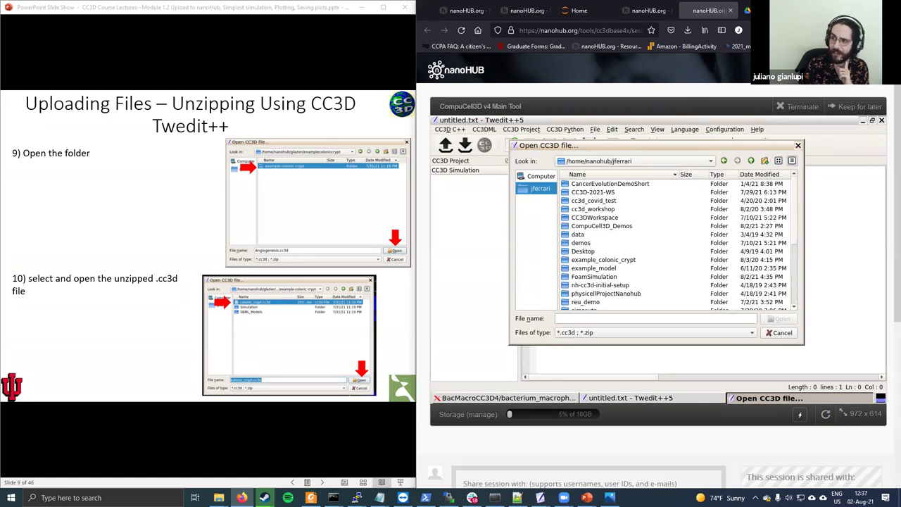
pyautogui.scroll(-3, 669, 274)
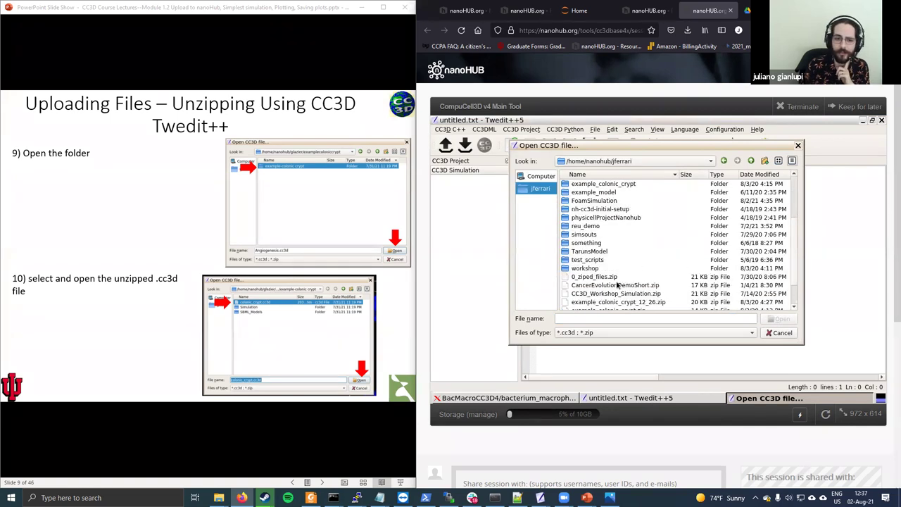
pyautogui.scroll(-2, 646, 283)
pyautogui.scroll(3, 641, 289)
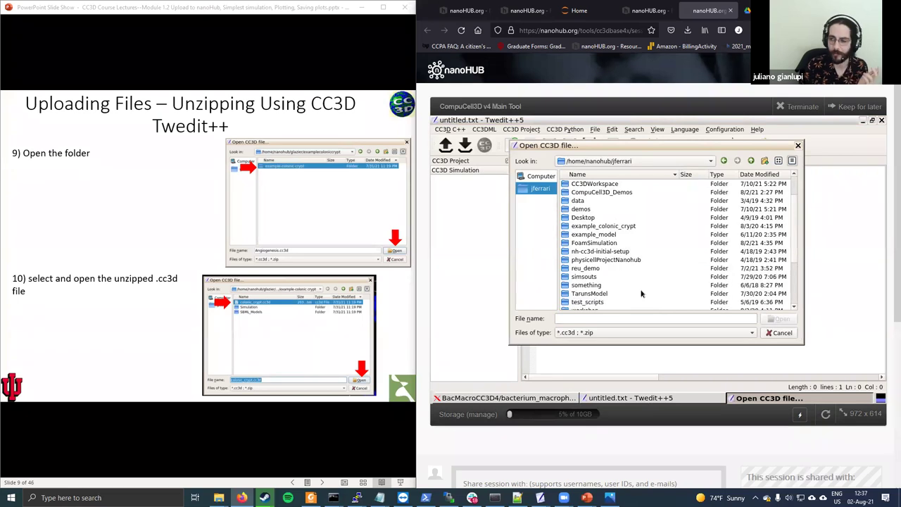
pyautogui.scroll(1, 642, 294)
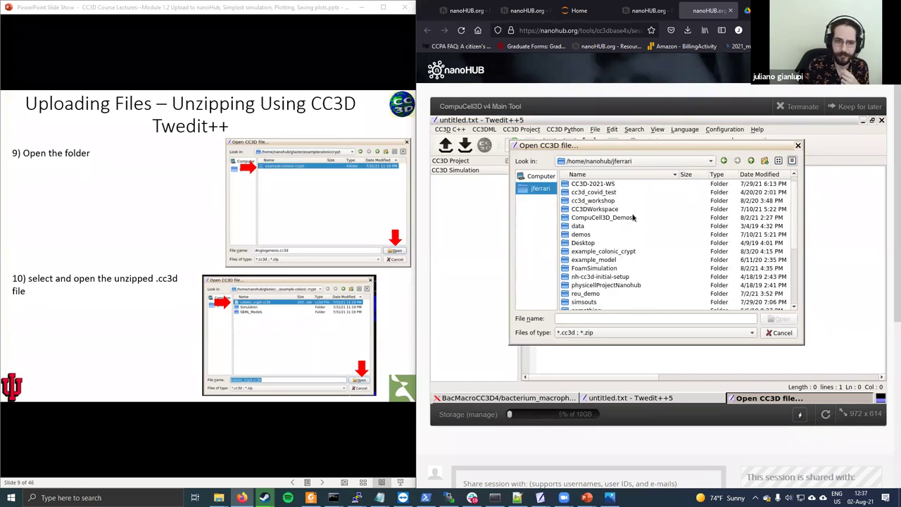
pyautogui.doubleClick(603, 268)
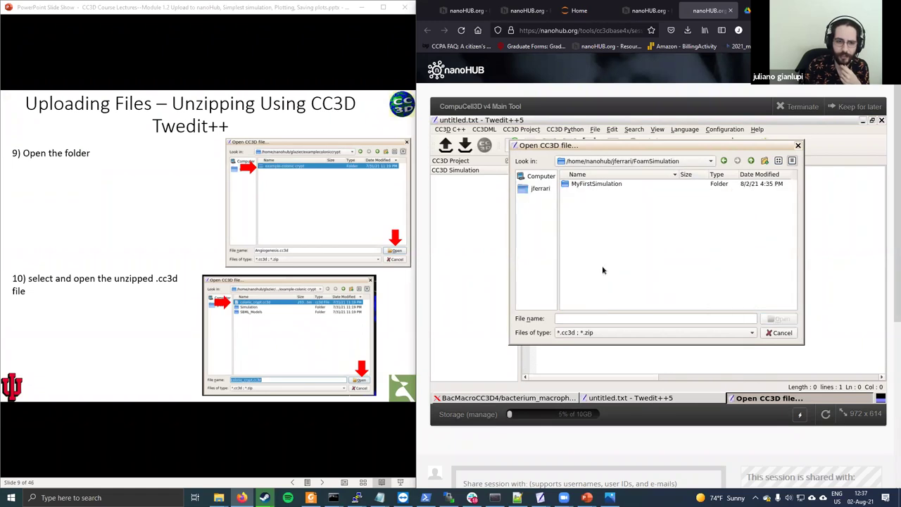
pyautogui.doubleClick(614, 186)
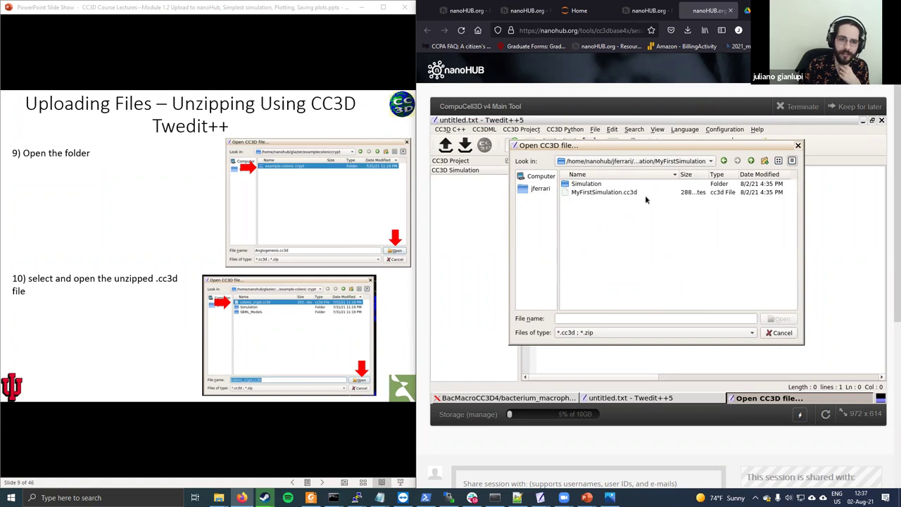
pyautogui.click(597, 193)
pyautogui.press('Up')
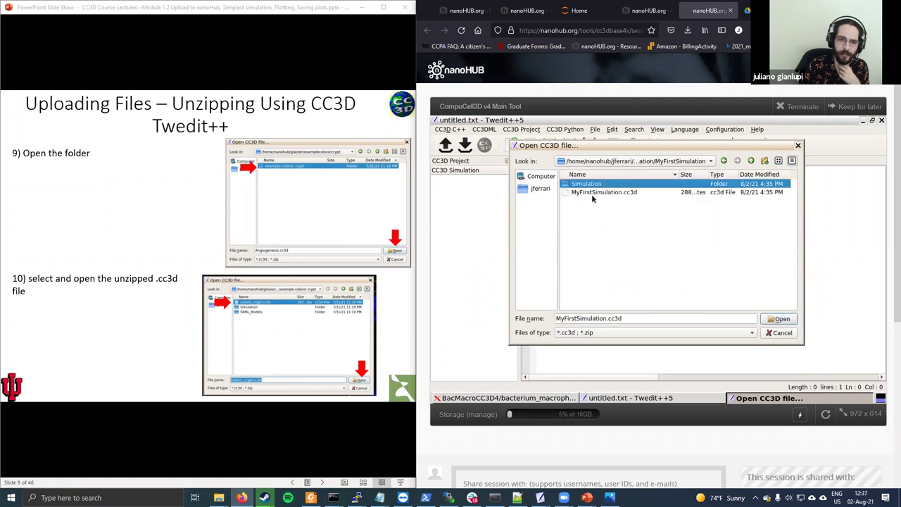
pyautogui.click(594, 193)
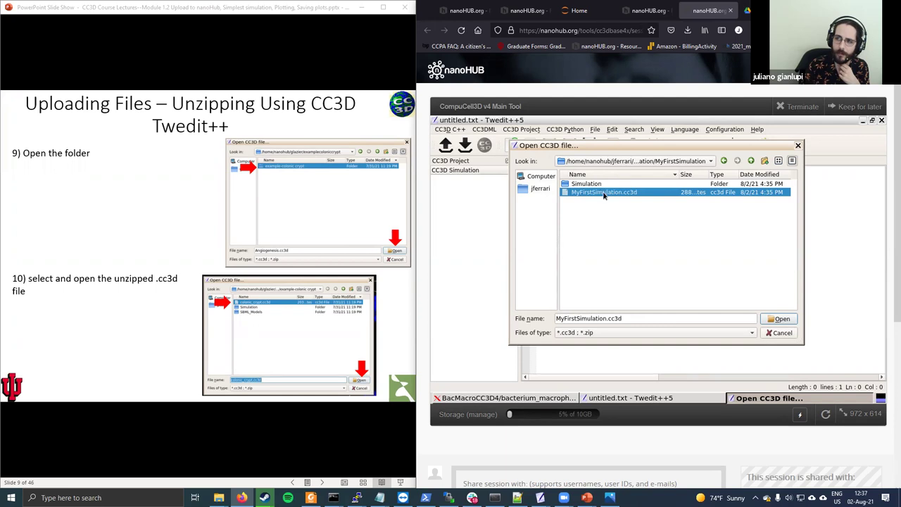
pyautogui.doubleClick(603, 192)
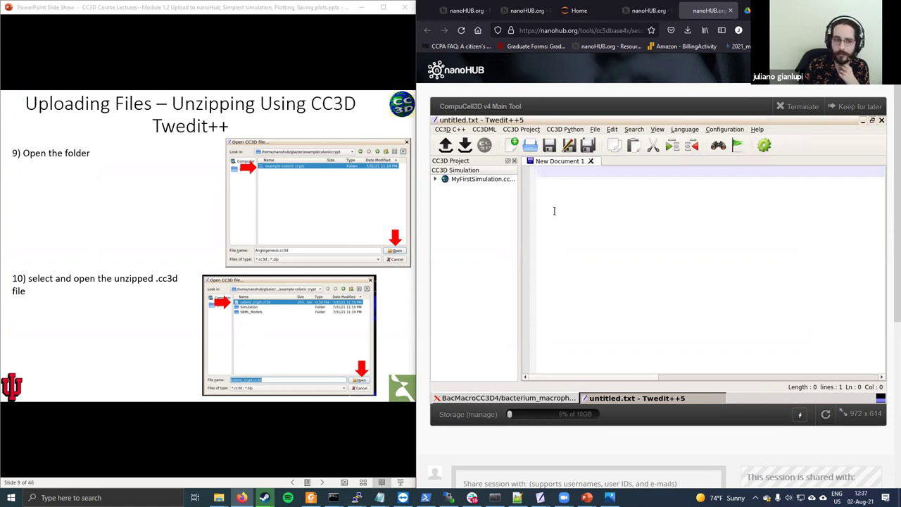
# Step: Close the MyFirstSimulation project and return to the blank document in the editor
pyautogui.rightClick(460, 181)
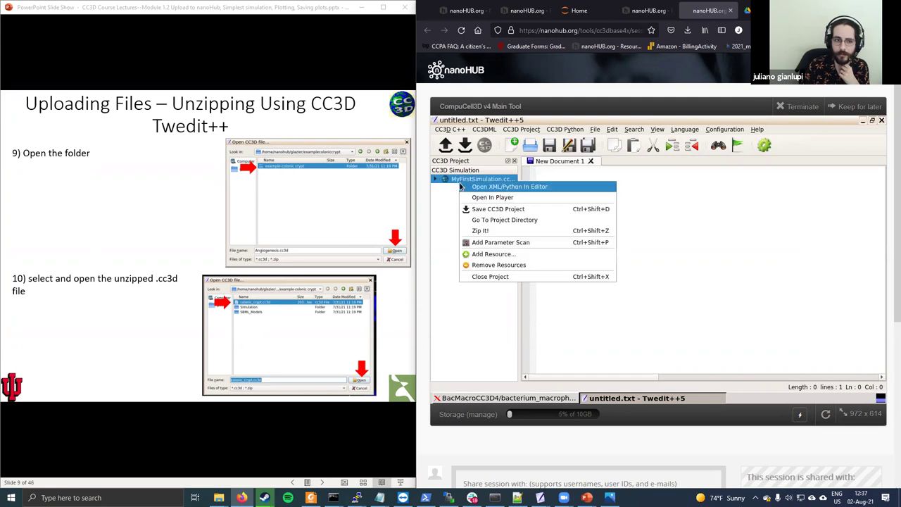
pyautogui.click(516, 276)
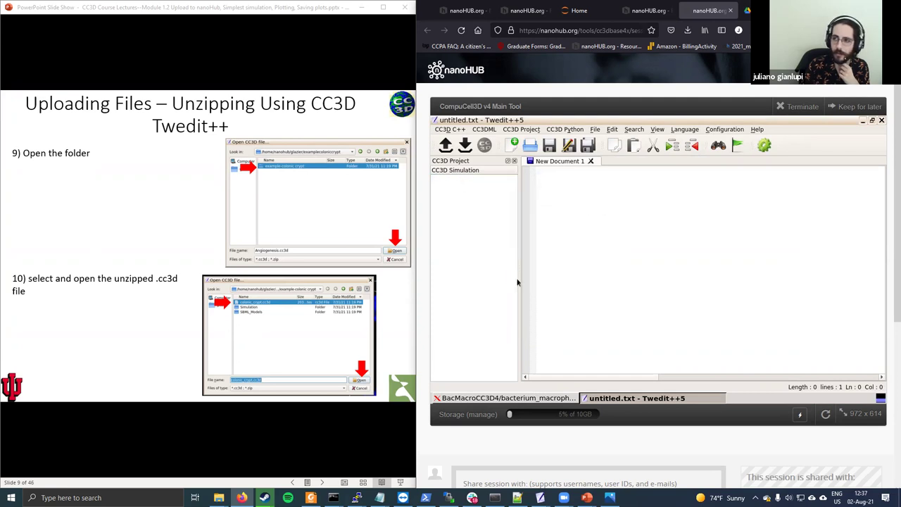
pyautogui.click(625, 278)
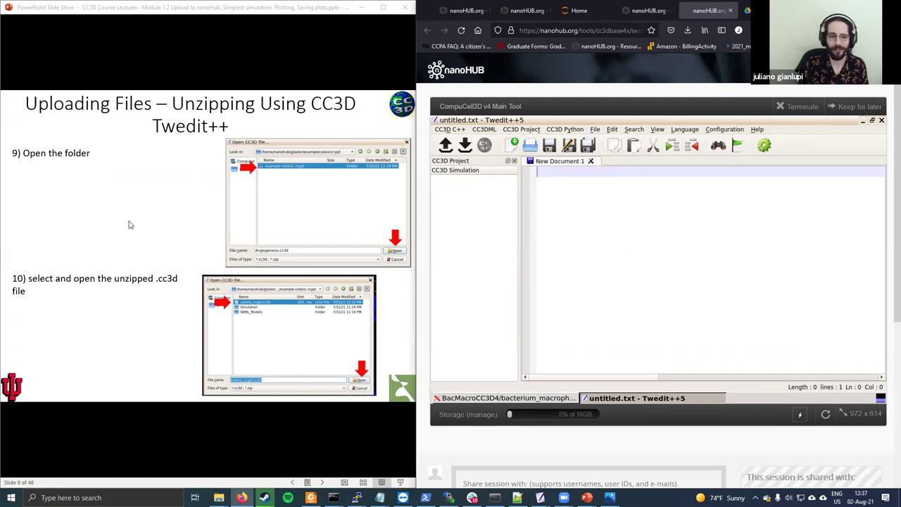
# Step: Advance the PowerPoint slide show to the slide on the simplest CompuCell3D simulation, then return to the Twedit++ window
pyautogui.click(238, 280)
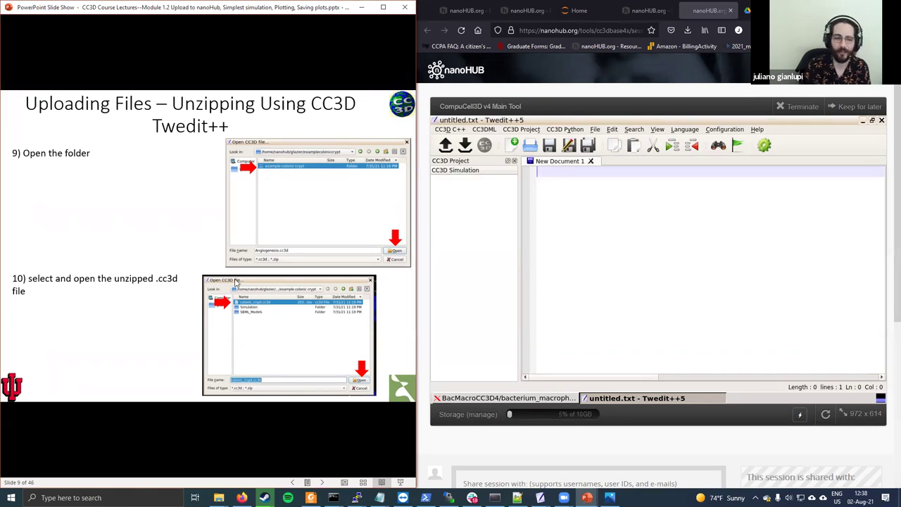
pyautogui.click(237, 282)
pyautogui.click(653, 291)
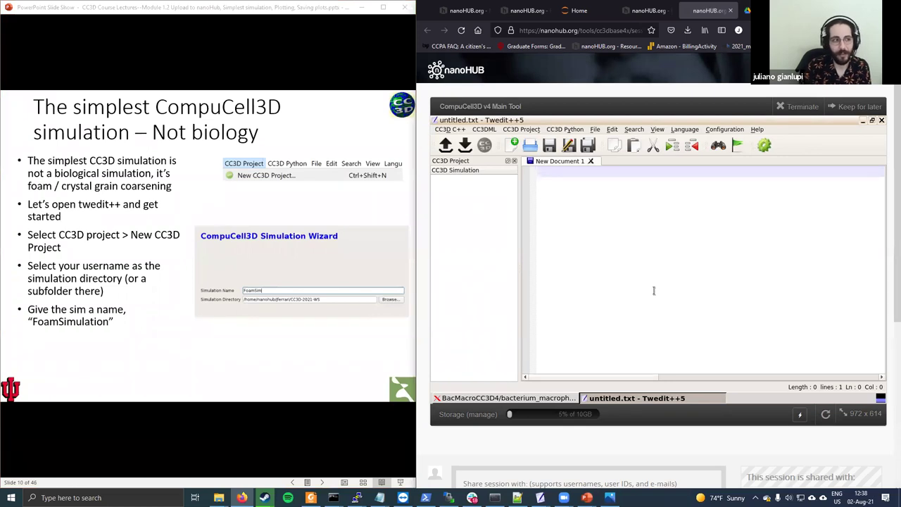
pyautogui.click(235, 269)
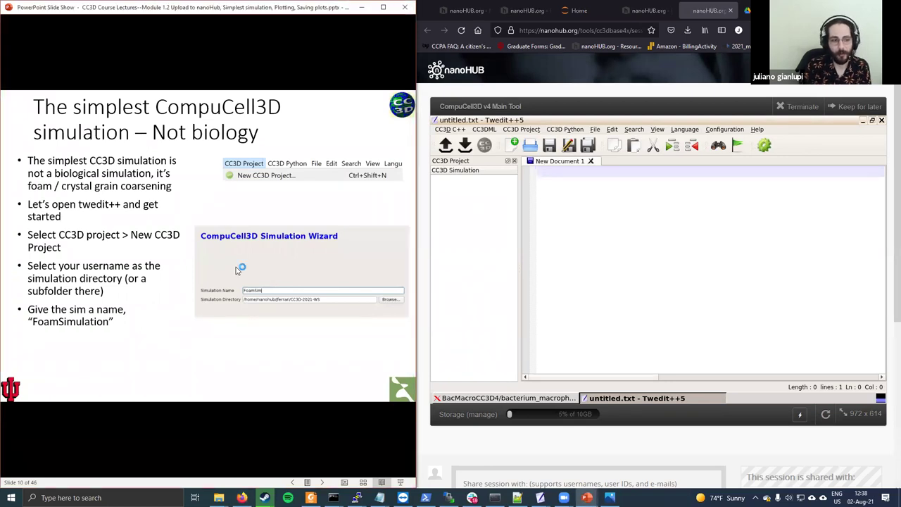
pyautogui.click(633, 306)
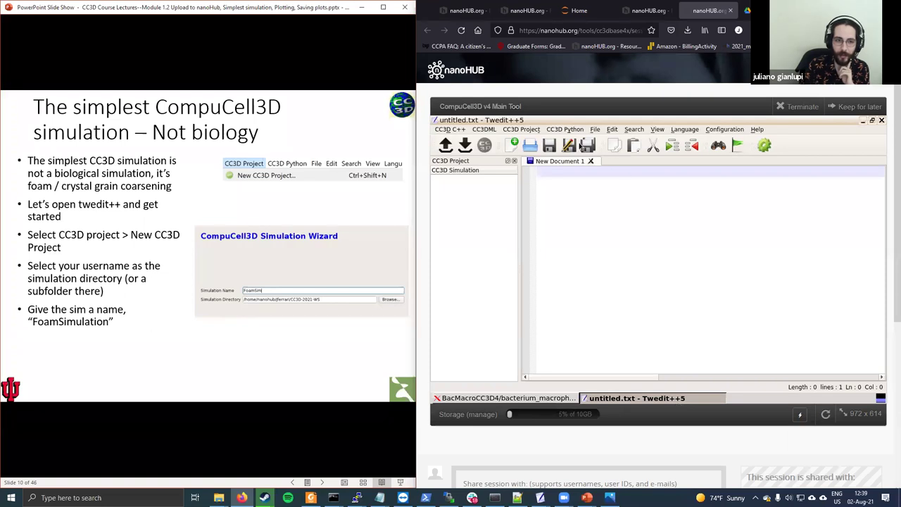
# Step: Start a new CC3D project and enlarge the tool session and the Simulation Wizard window until all its options show
pyautogui.click(523, 131)
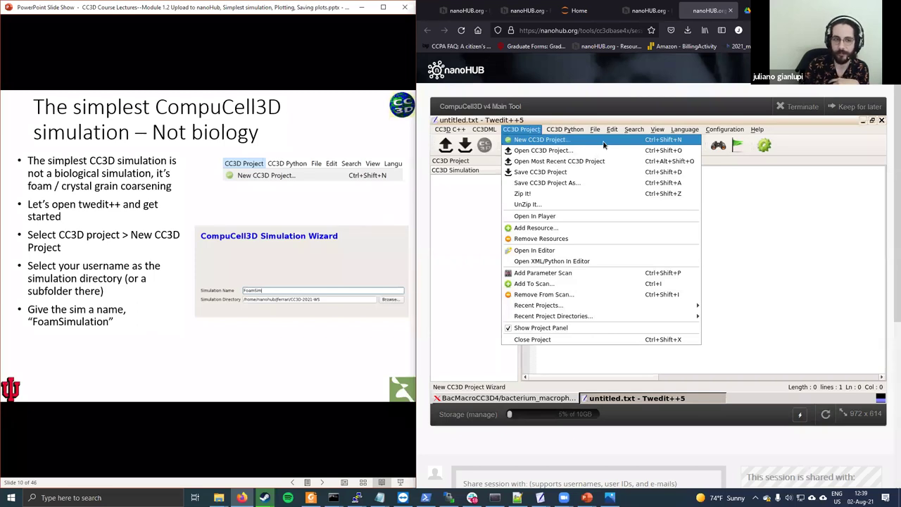
pyautogui.click(552, 141)
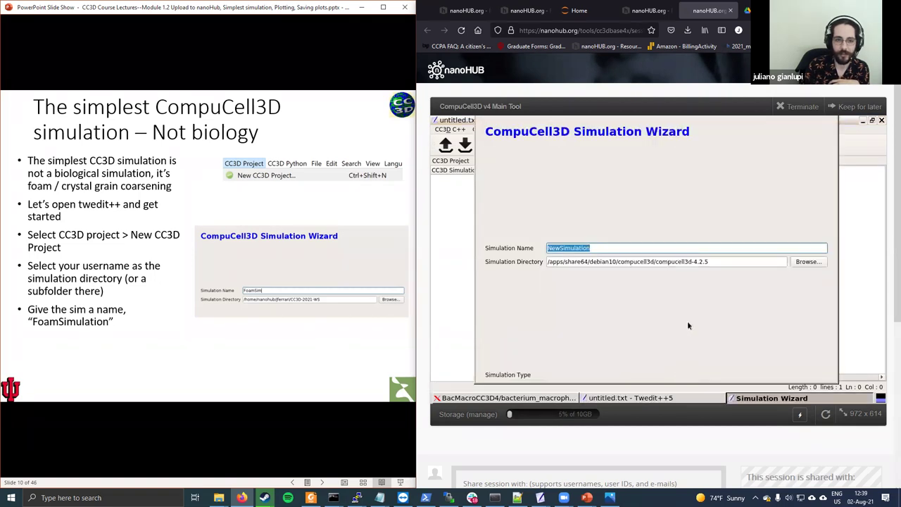
pyautogui.click(847, 413)
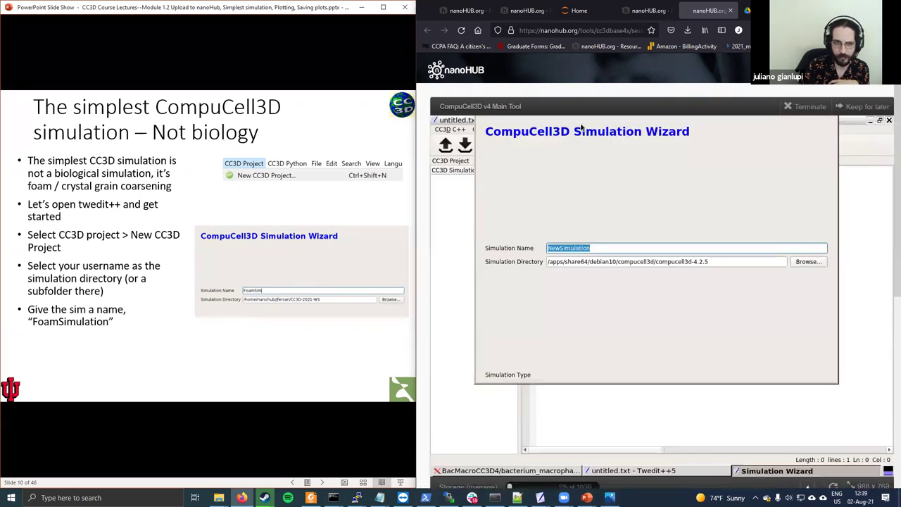
pyautogui.moveTo(644, 386); pyautogui.dragTo(641, 440)
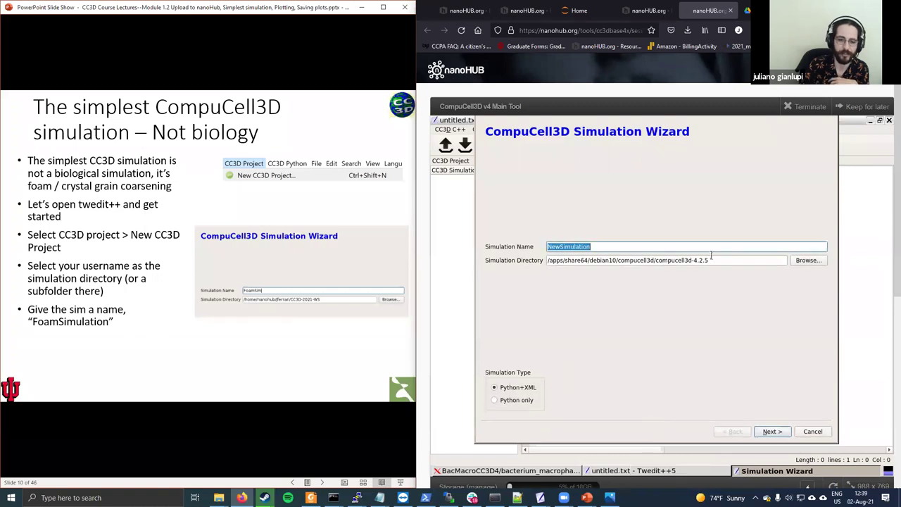
pyautogui.moveTo(871, 484); pyautogui.dragTo(836, 432)
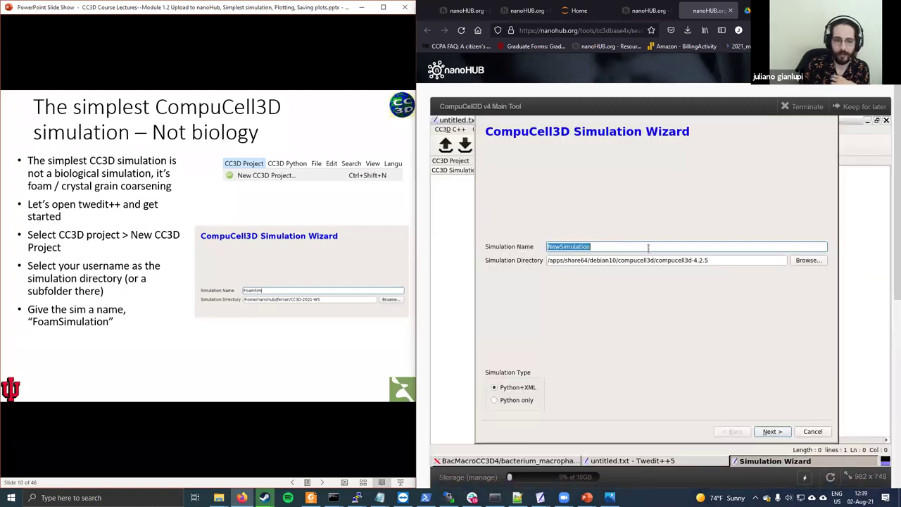
# Step: Browse for the simulation directory in the home folder and move the location dialog clear of the wizard's directory field
pyautogui.click(732, 261)
pyautogui.tripleClick(579, 260)
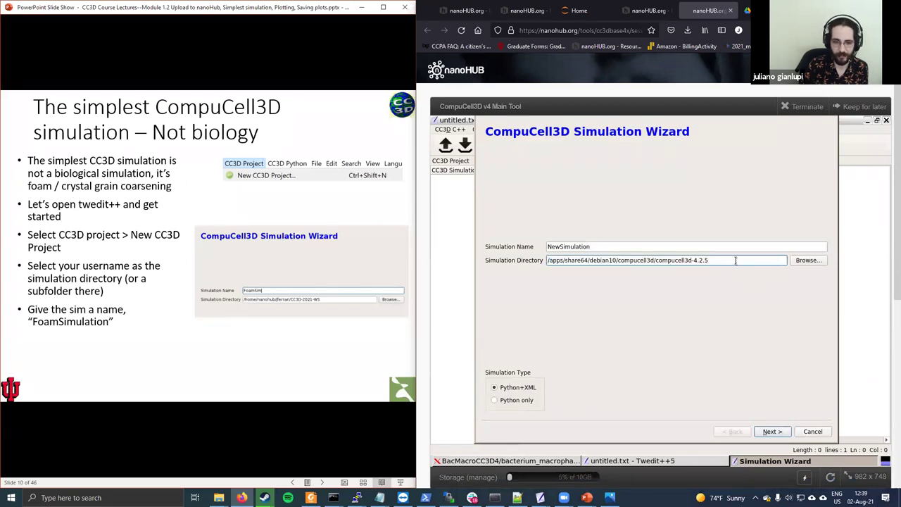
pyautogui.tripleClick(736, 261)
pyautogui.tripleClick(736, 261)
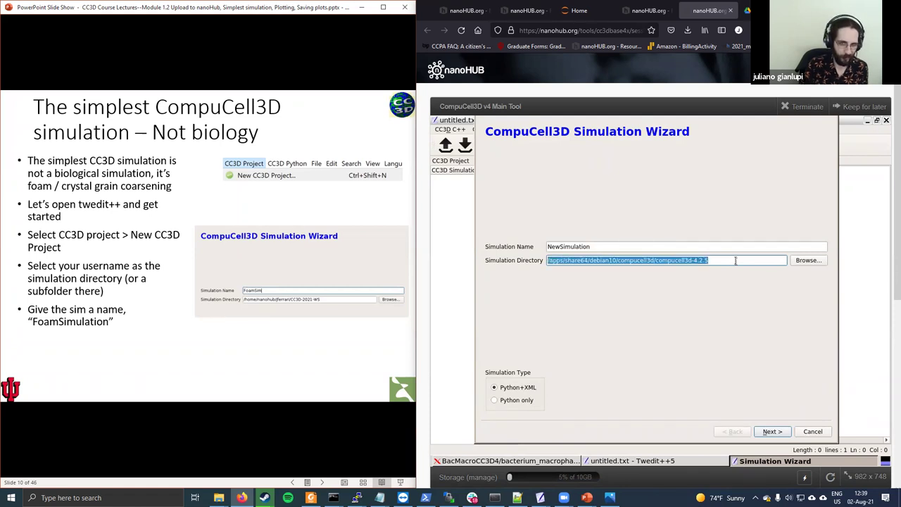
pyautogui.click(736, 260)
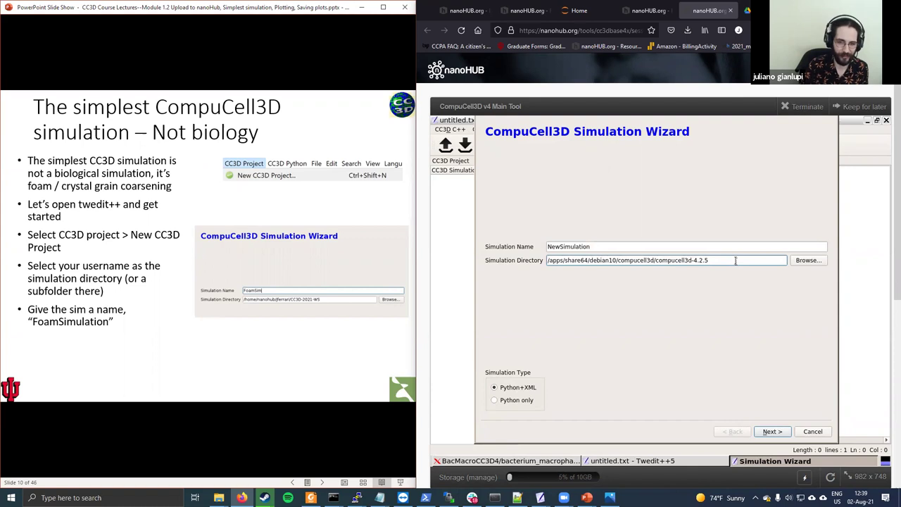
pyautogui.click(808, 261)
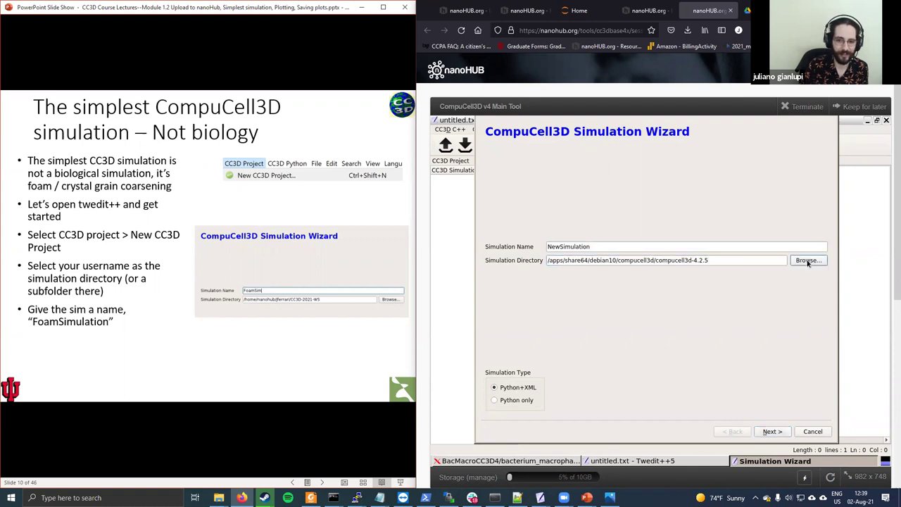
pyautogui.click(535, 215)
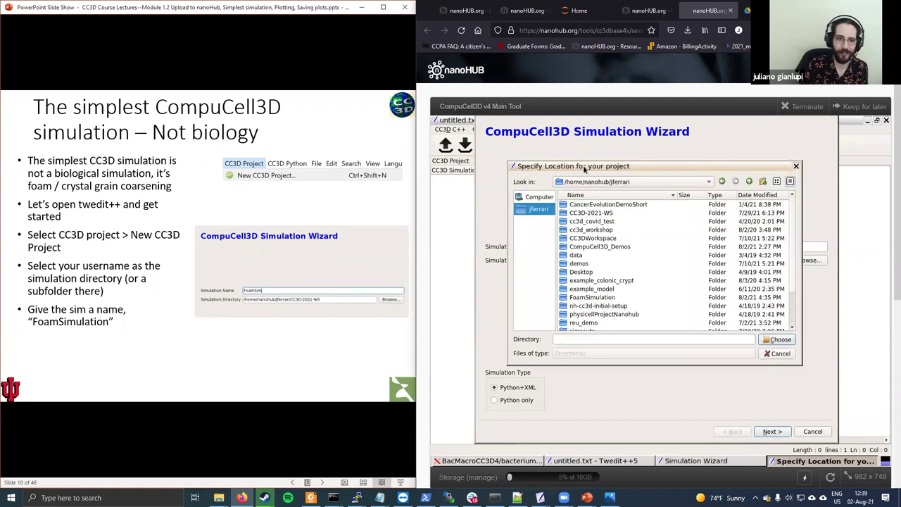
pyautogui.moveTo(629, 307); pyautogui.dragTo(729, 266)
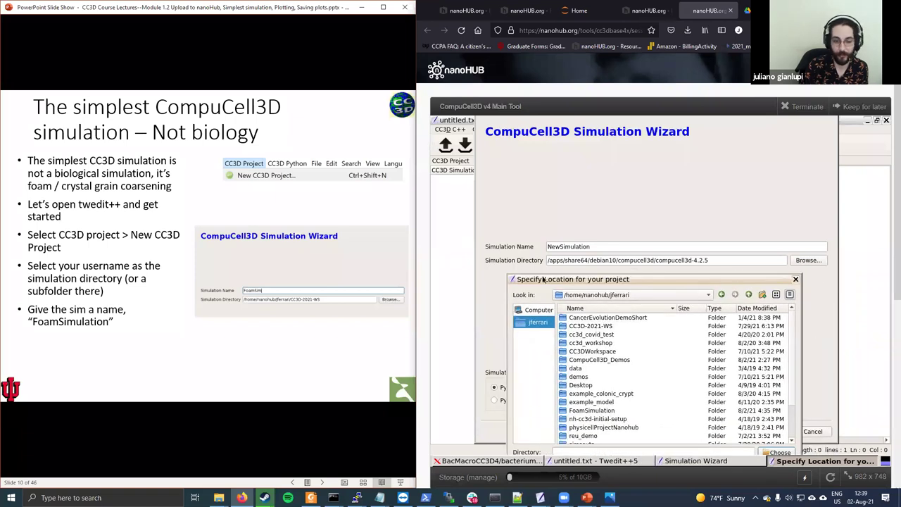
pyautogui.moveTo(570, 279); pyautogui.dragTo(494, 256)
pyautogui.moveTo(570, 255); pyautogui.dragTo(571, 222)
pyautogui.moveTo(723, 429); pyautogui.dragTo(689, 415)
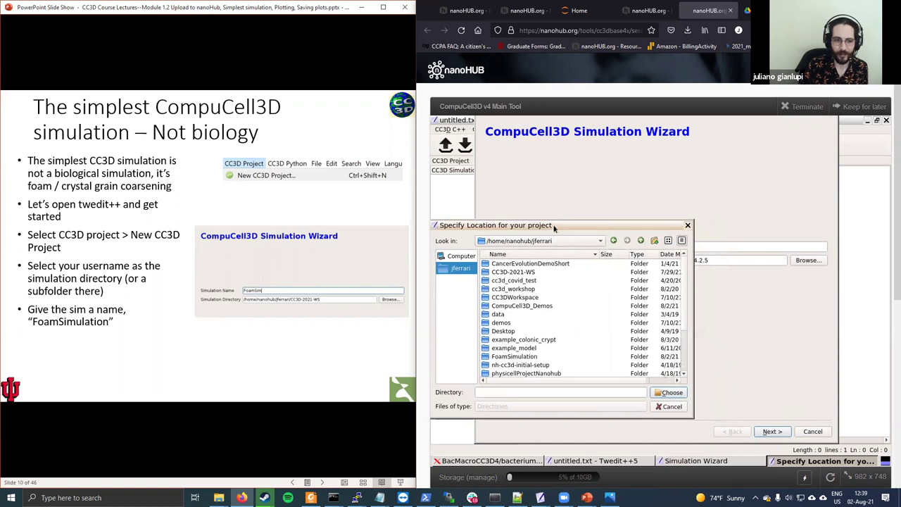
pyautogui.moveTo(556, 225); pyautogui.dragTo(568, 221)
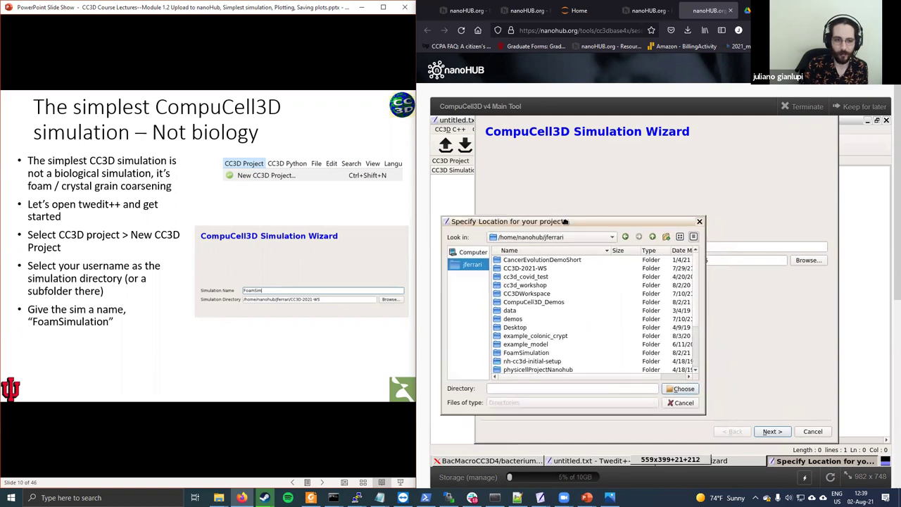
# Step: Create a folder named M1.2 in the home folder and choose it as the project location
pyautogui.click(665, 237)
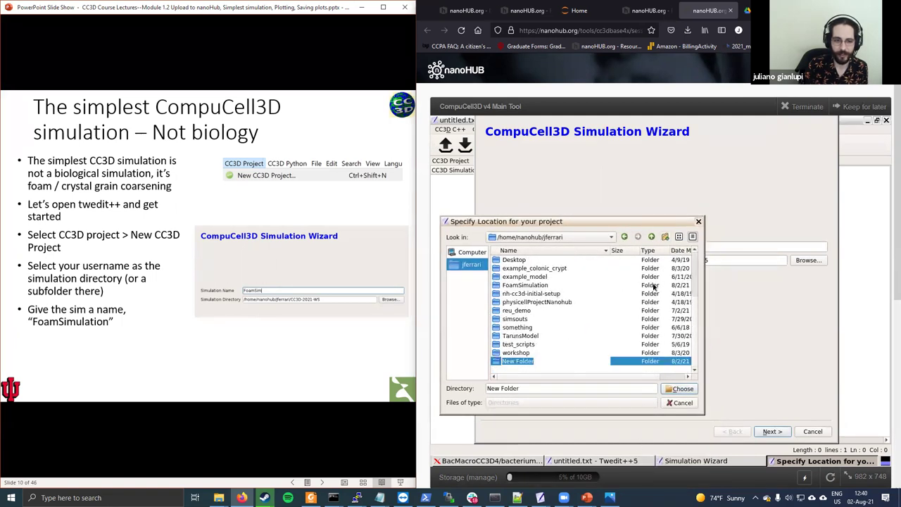
pyautogui.write('M')
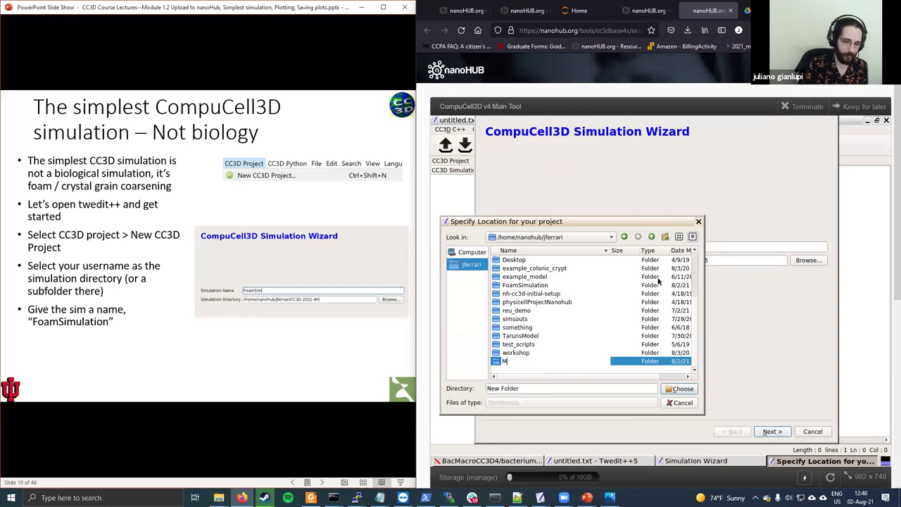
pyautogui.write('1.2')
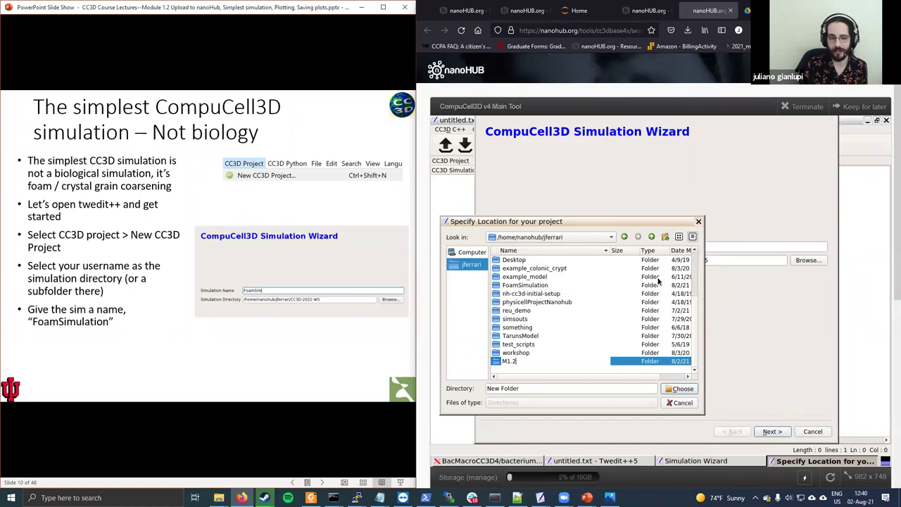
pyautogui.press('Return')
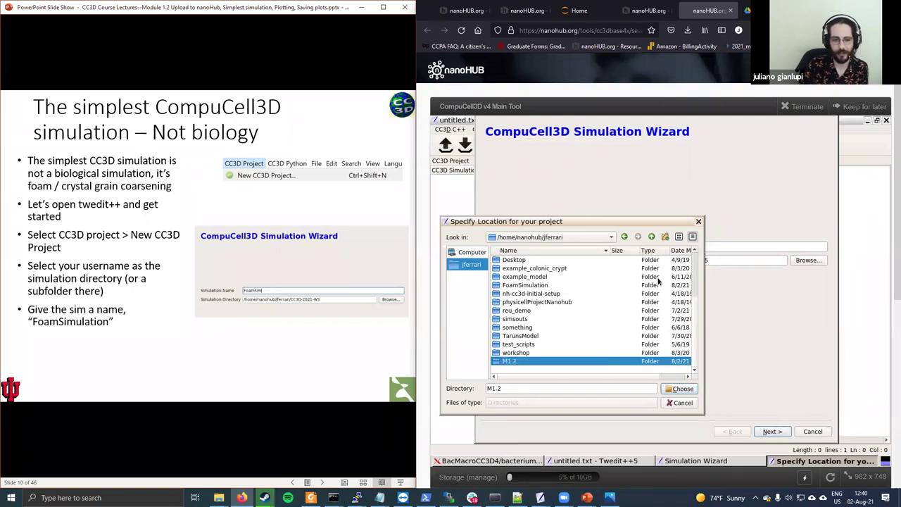
pyautogui.press('Return')
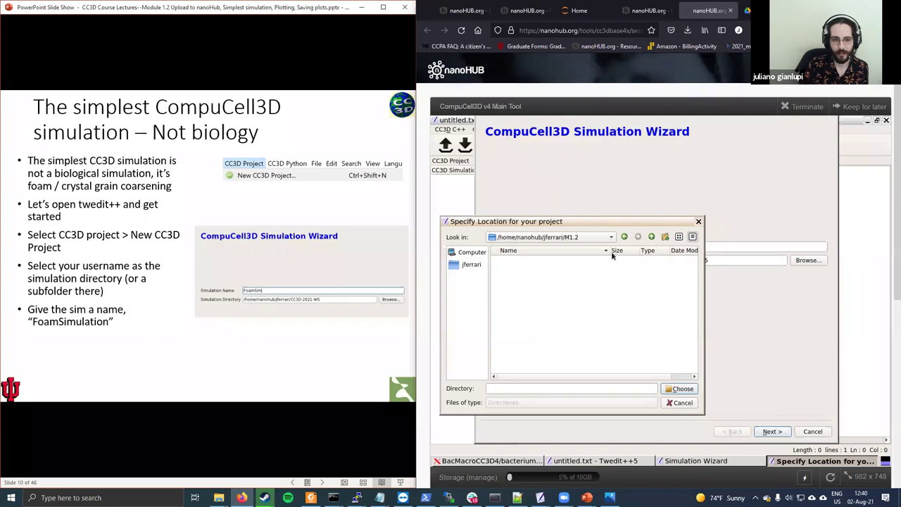
pyautogui.click(688, 391)
pyautogui.click(808, 262)
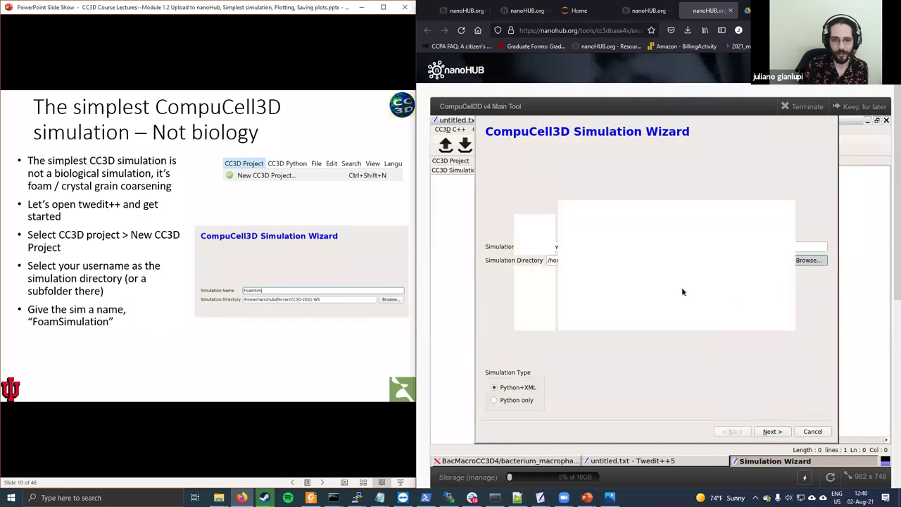
pyautogui.scroll(-1, 631, 267)
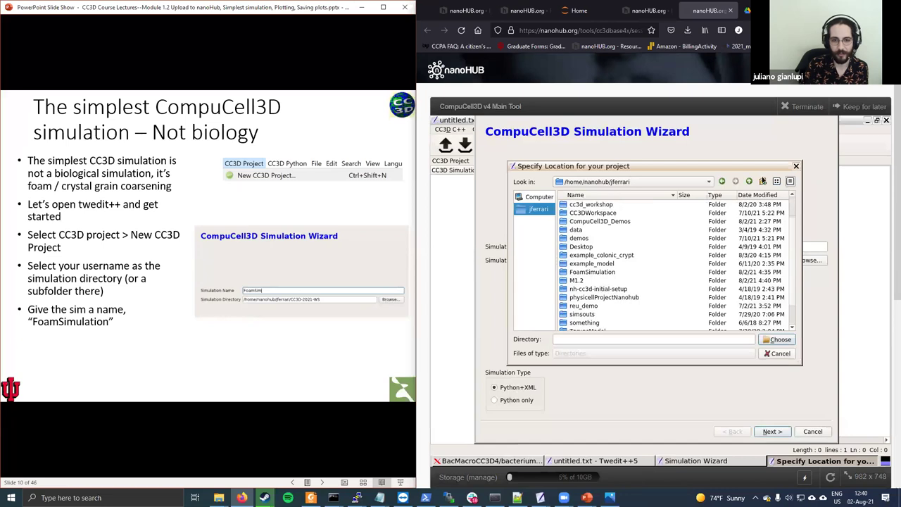
pyautogui.click(577, 281)
pyautogui.doubleClick(577, 282)
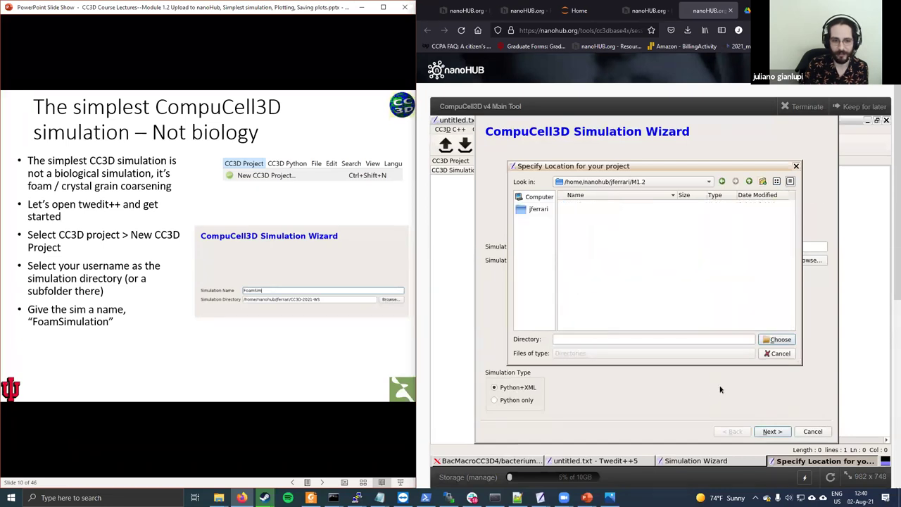
pyautogui.click(781, 355)
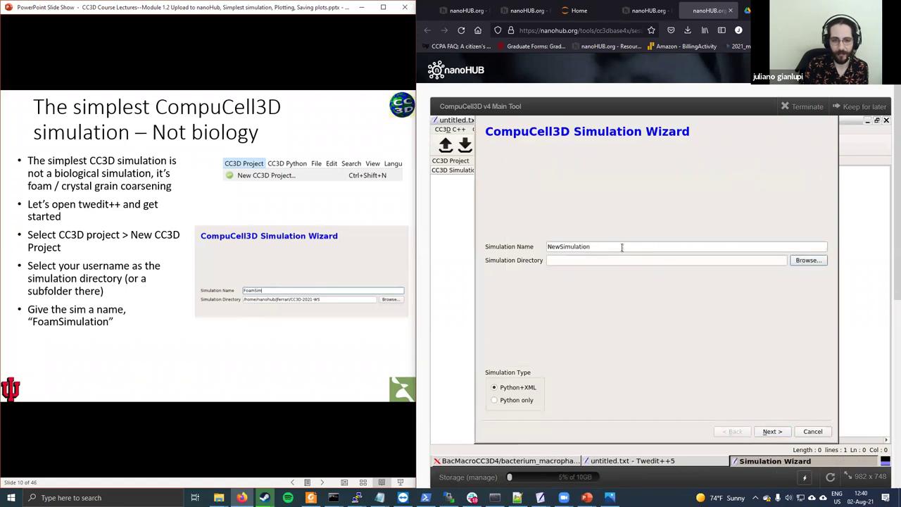
# Step: Set the simulation directory to the M1.2 folder inside the home folder
pyautogui.click(816, 261)
pyautogui.click(537, 209)
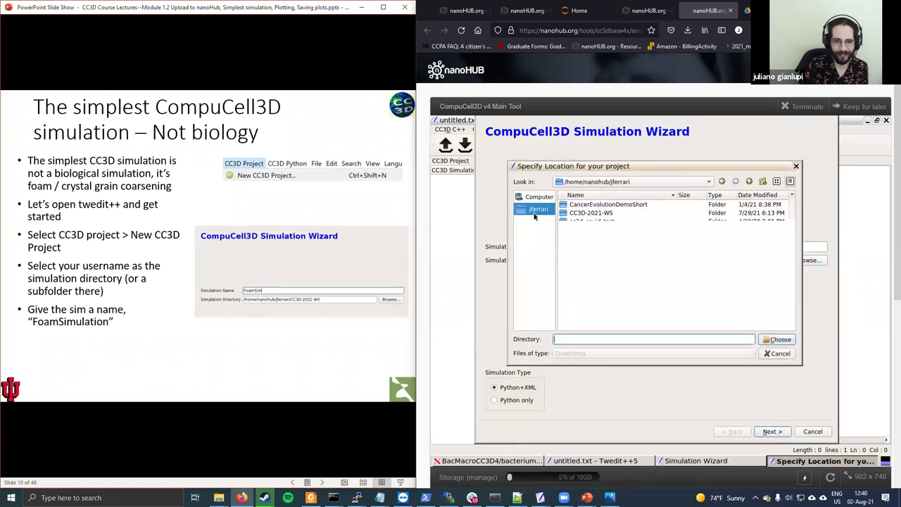
pyautogui.scroll(-1, 574, 256)
pyautogui.doubleClick(576, 255)
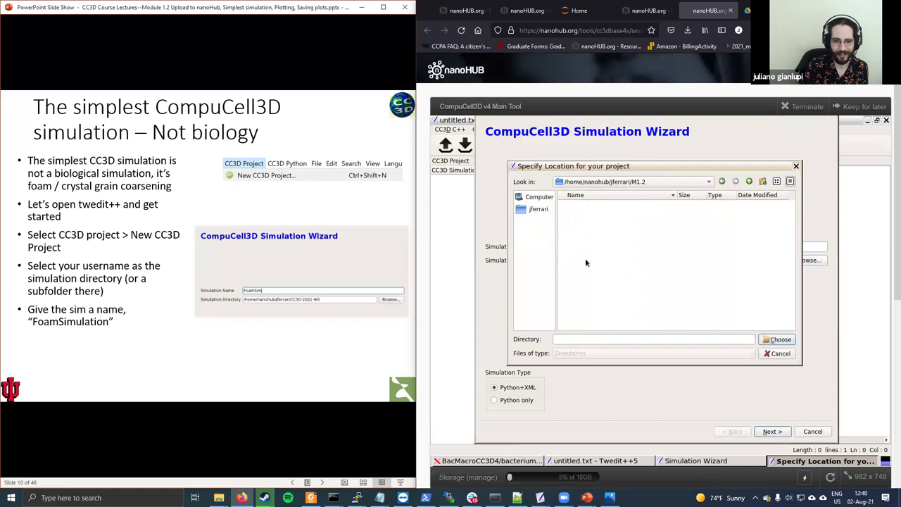
pyautogui.click(780, 339)
# Step: Name the new simulation FoamSim
pyautogui.doubleClick(628, 248)
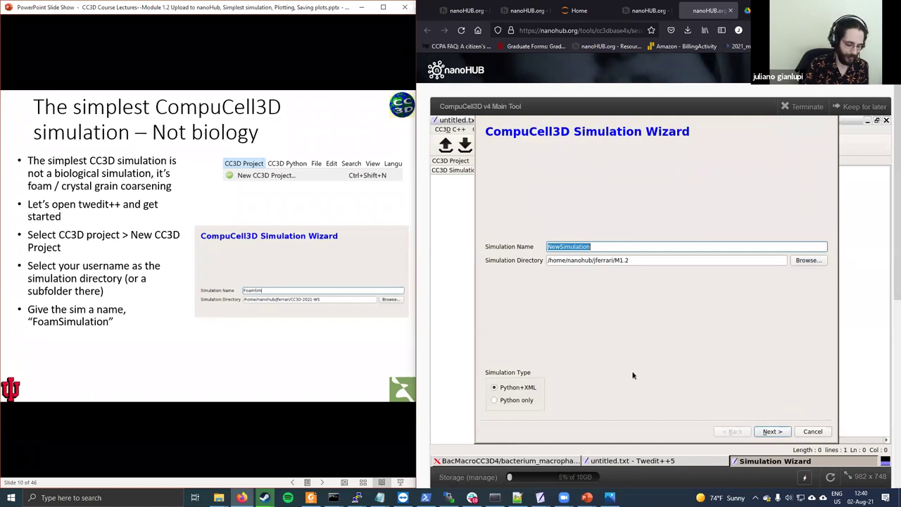
pyautogui.write('Foam')
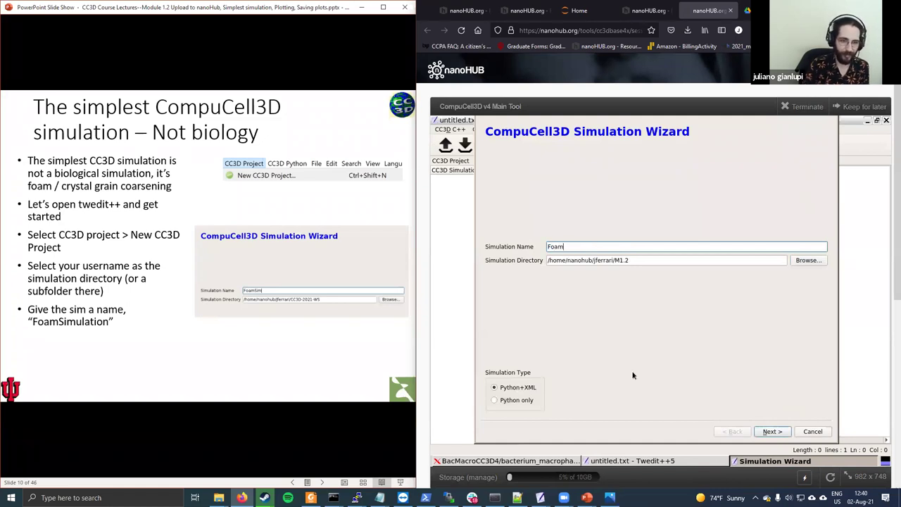
pyautogui.write('Sim')
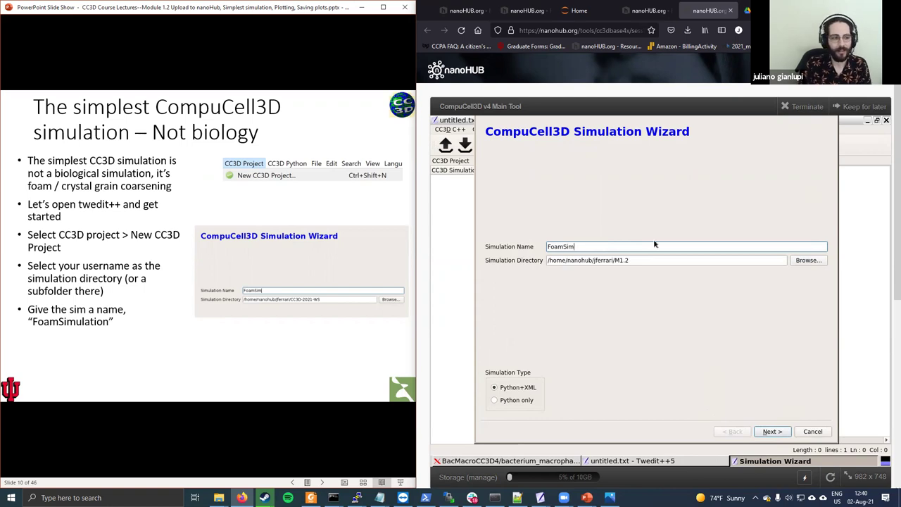
# Step: Advance the slide show to the pixel lattice setup slide and continue the wizard to General Simulation Properties
pyautogui.click(306, 299)
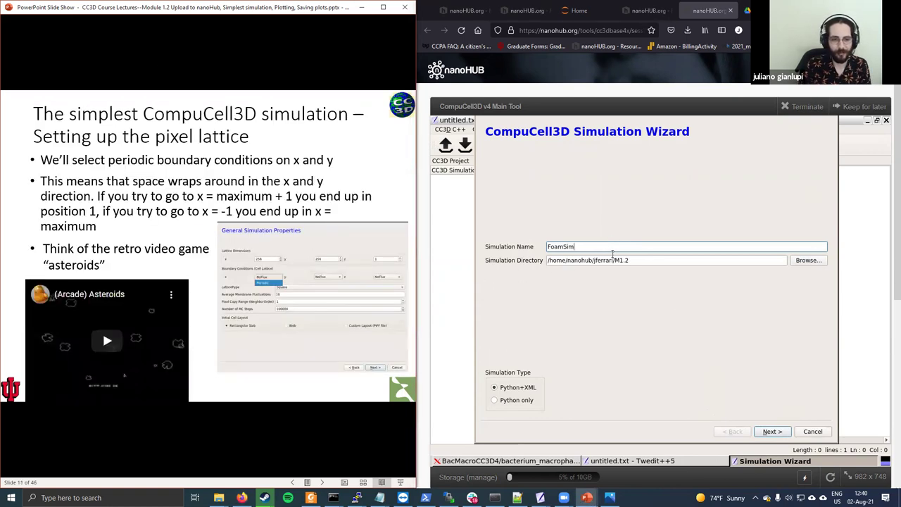
pyautogui.click(770, 432)
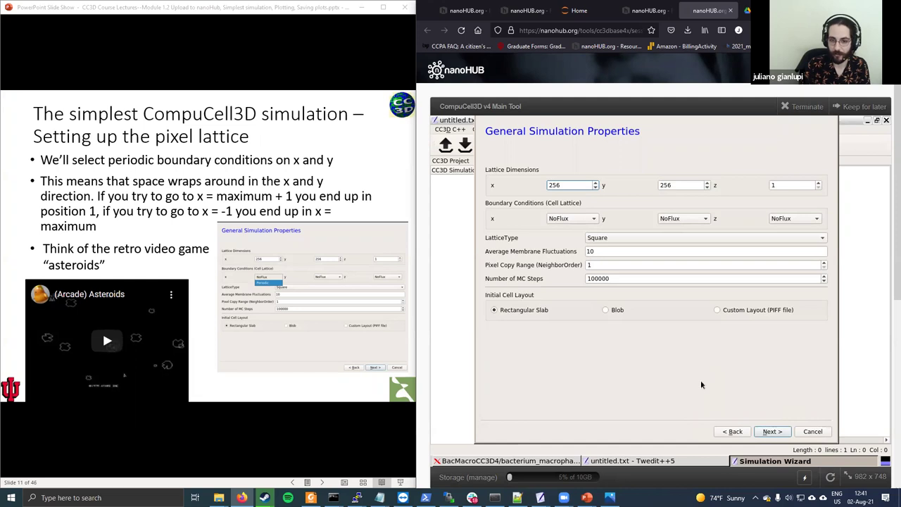
# Step: Review the x, y and z lattice dimensions, re-entering 1 for z, and return to the wizard's first page
pyautogui.press('Tab')
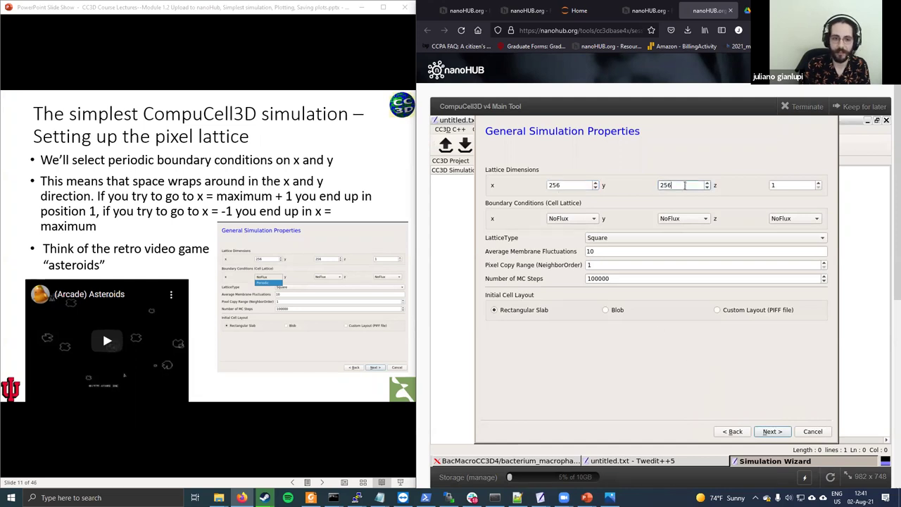
pyautogui.press('Tab')
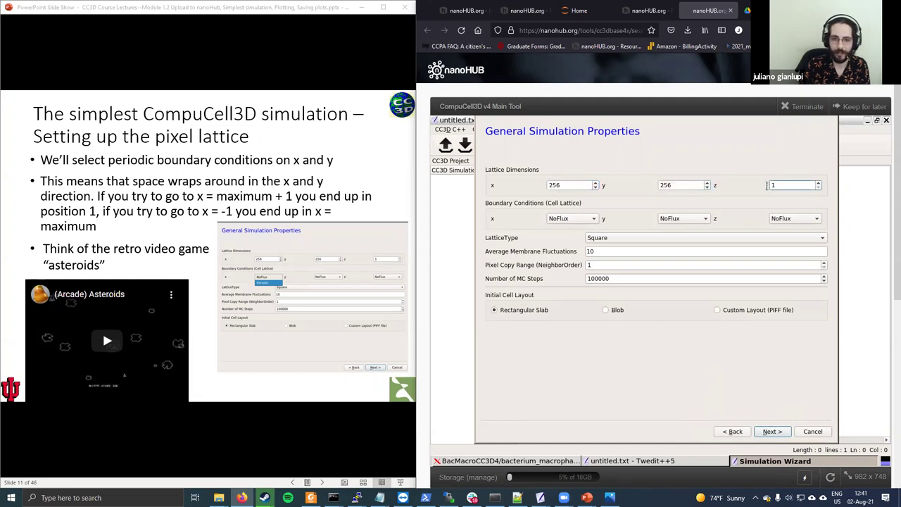
pyautogui.press('BackSpace')
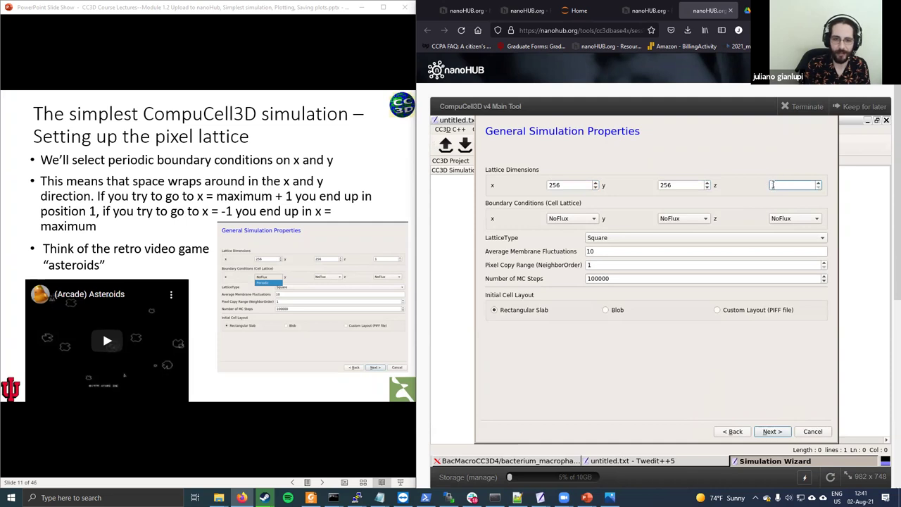
pyautogui.write('1')
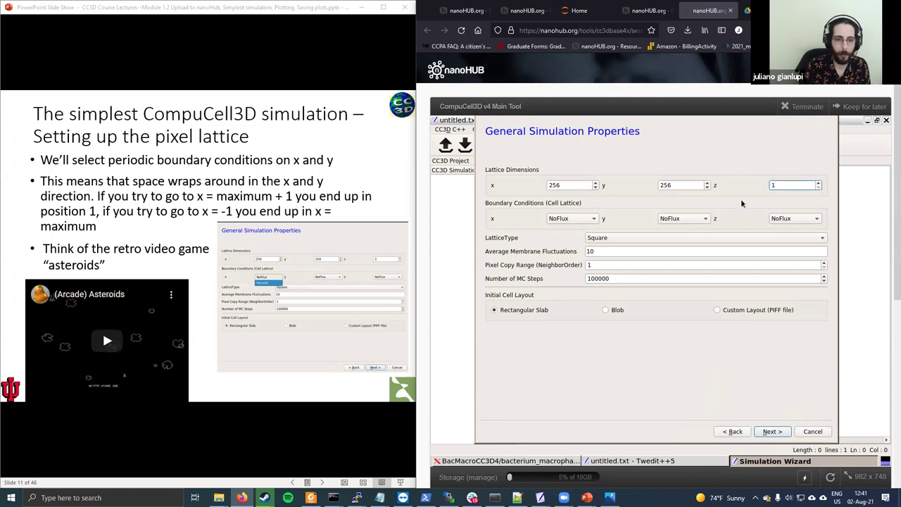
pyautogui.doubleClick(571, 186)
pyautogui.doubleClick(680, 185)
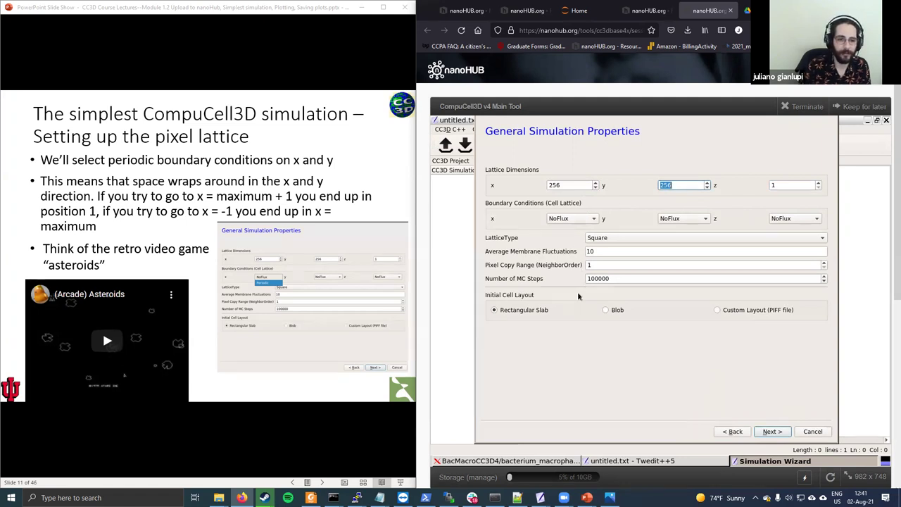
pyautogui.click(733, 431)
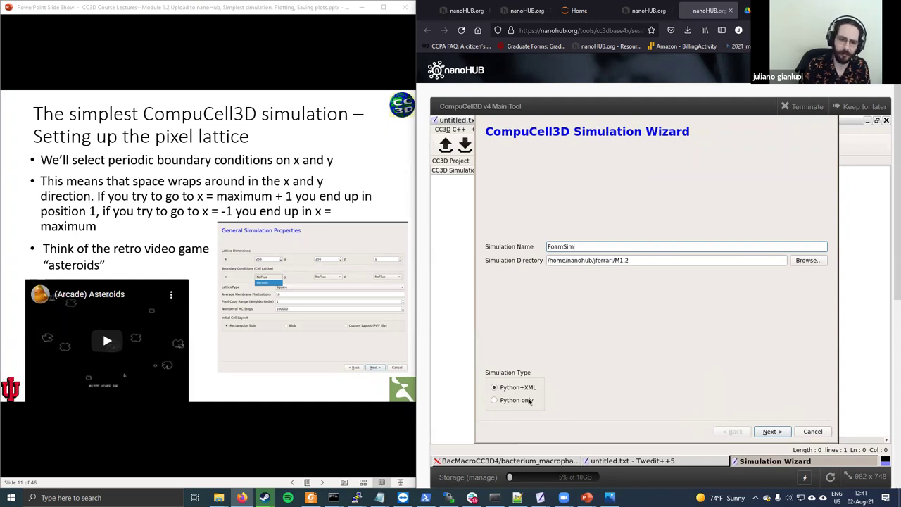
# Step: Continue to General Simulation Properties and set the x boundary condition to Periodic
pyautogui.click(771, 431)
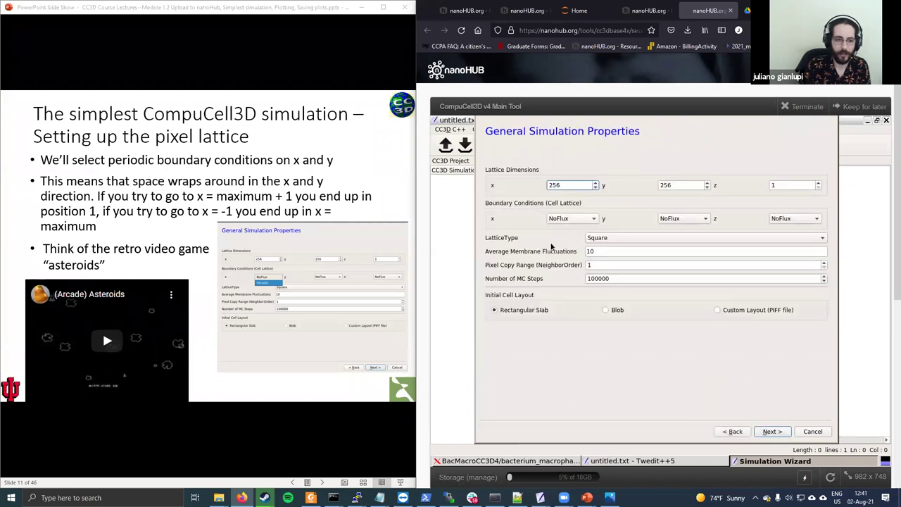
pyautogui.click(568, 222)
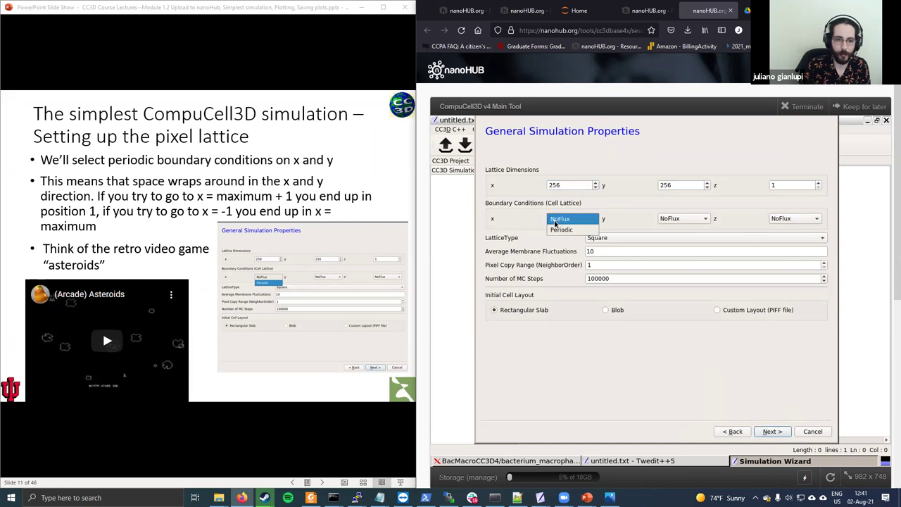
pyautogui.click(516, 227)
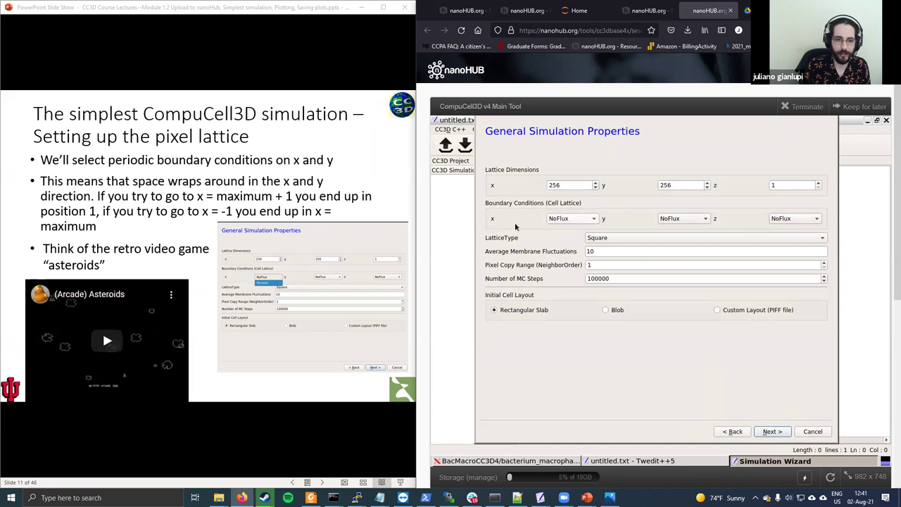
pyautogui.click(574, 218)
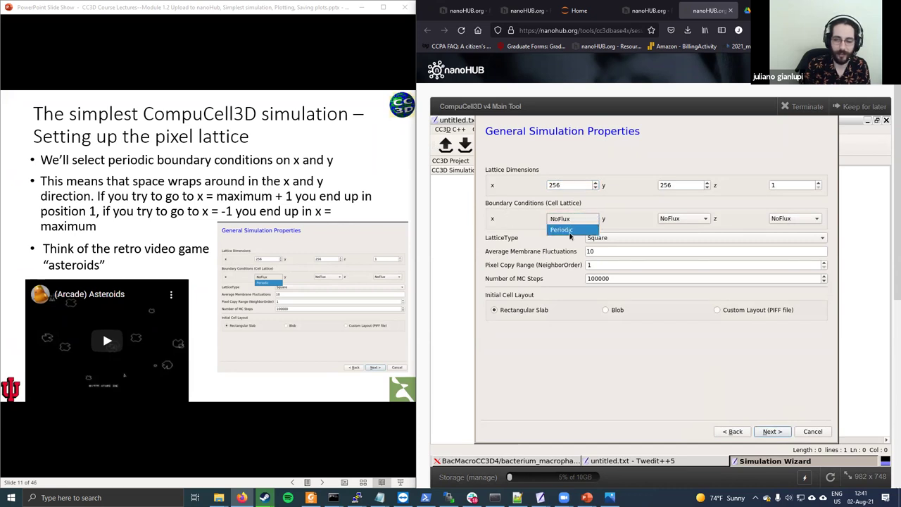
pyautogui.click(570, 230)
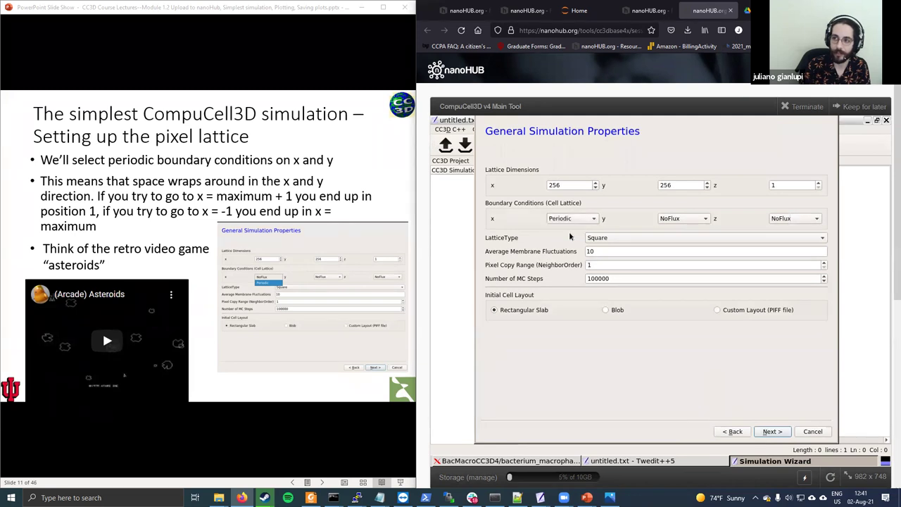
# Step: Check the x, y and z lattice dimensions and play the slide's Asteroids video with its sound muted
pyautogui.doubleClick(561, 185)
pyautogui.doubleClick(678, 185)
pyautogui.doubleClick(779, 185)
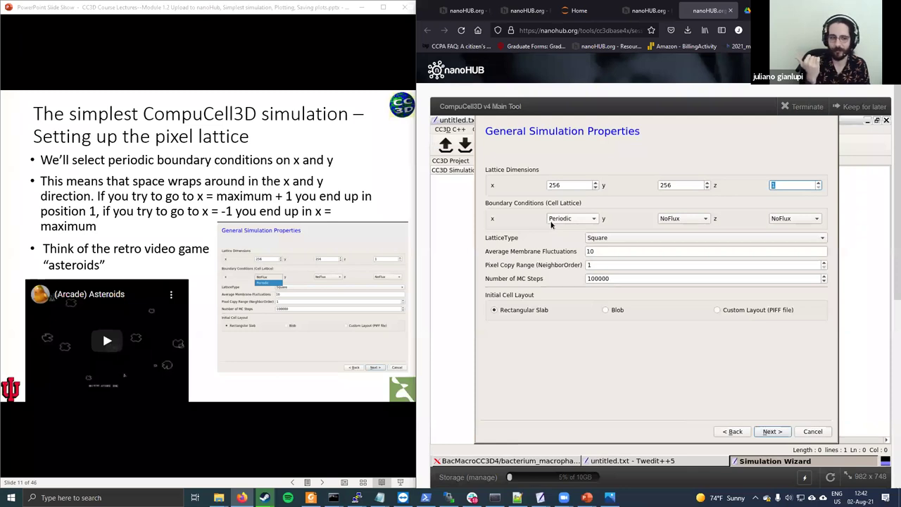
pyautogui.click(107, 341)
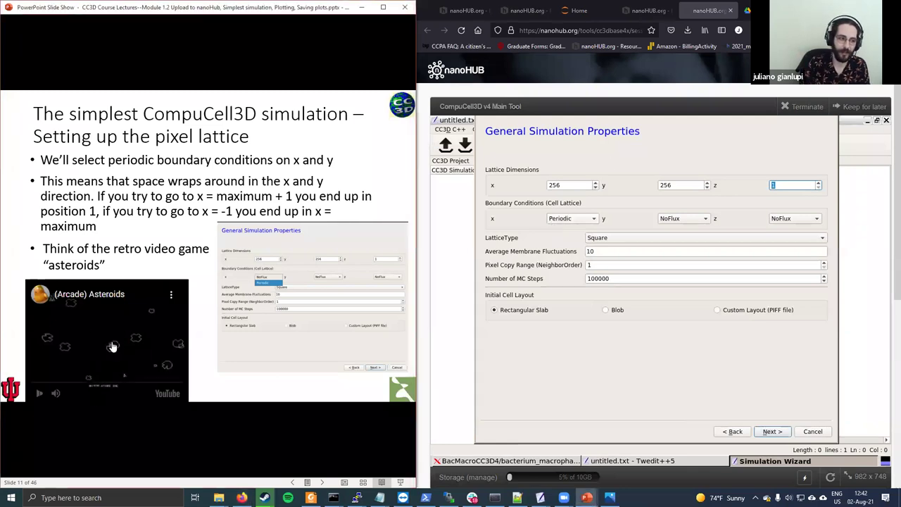
pyautogui.click(56, 393)
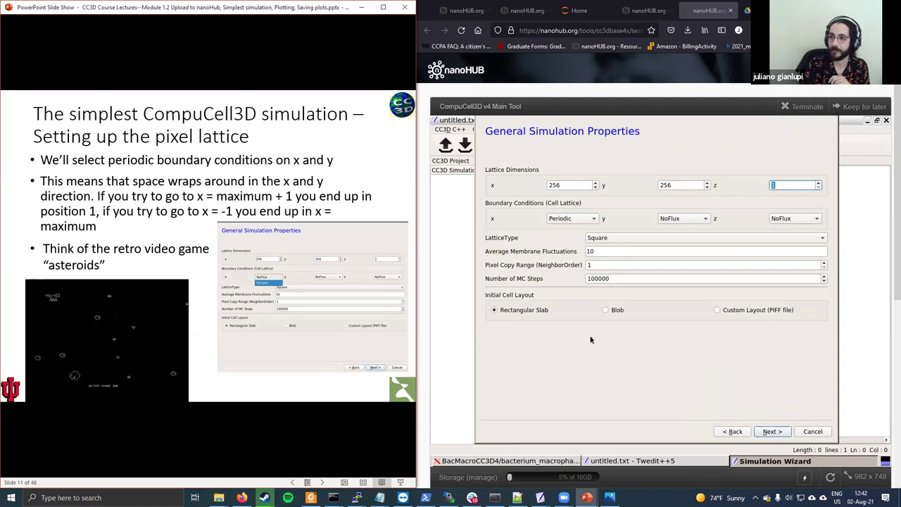
# Step: Set the y boundary condition of the cell lattice to Periodic
pyautogui.click(672, 219)
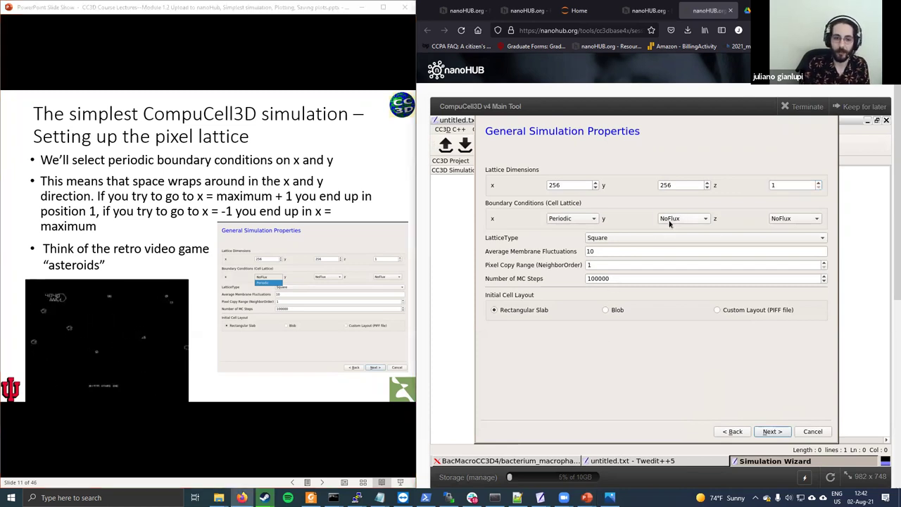
pyautogui.click(674, 230)
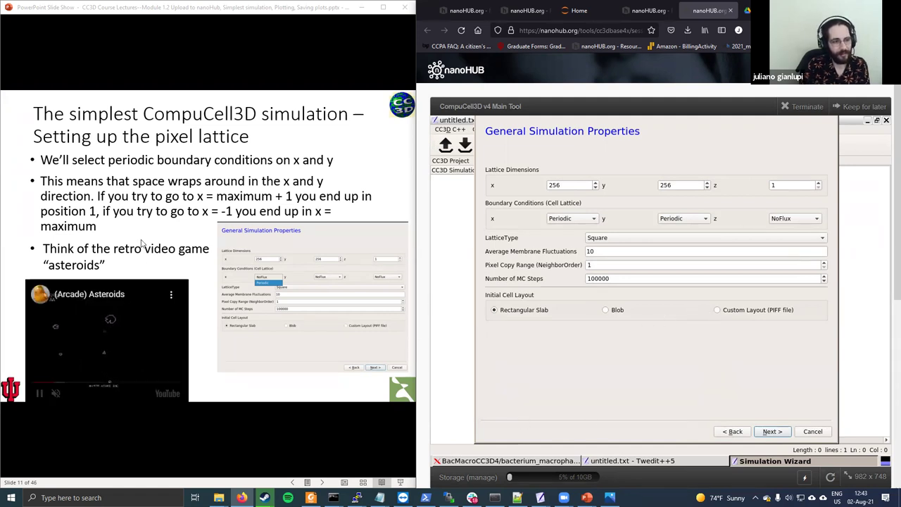
# Step: Advance the slide show to the owner change range slide and set the Pixel Copy Range (NeighborOrder) to 2
pyautogui.click(157, 210)
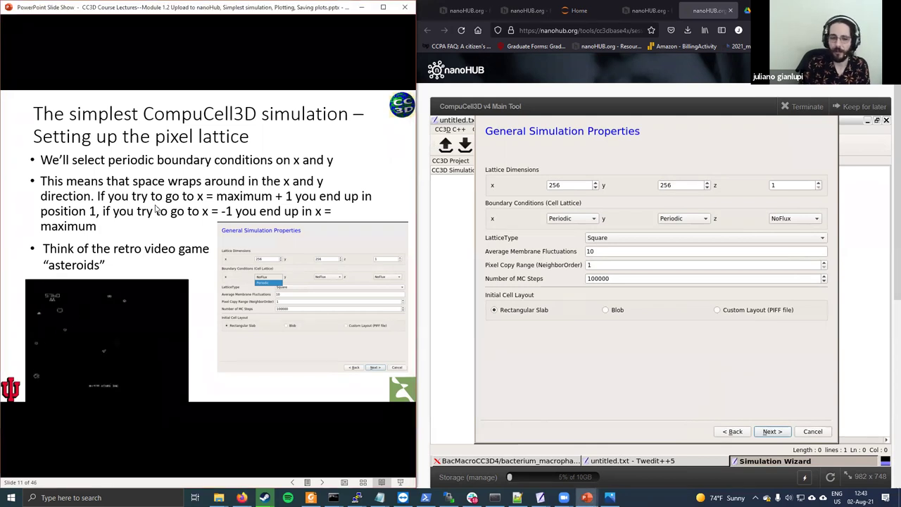
pyautogui.press('Right')
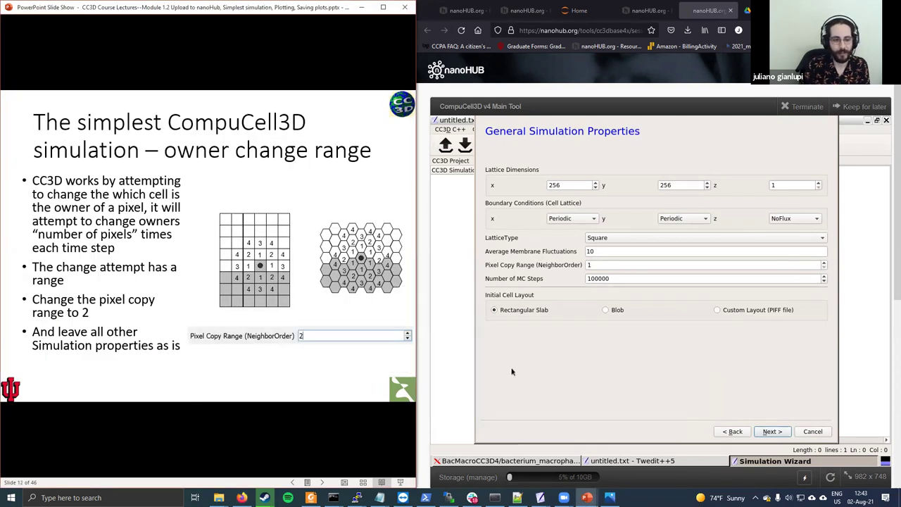
pyautogui.click(617, 265)
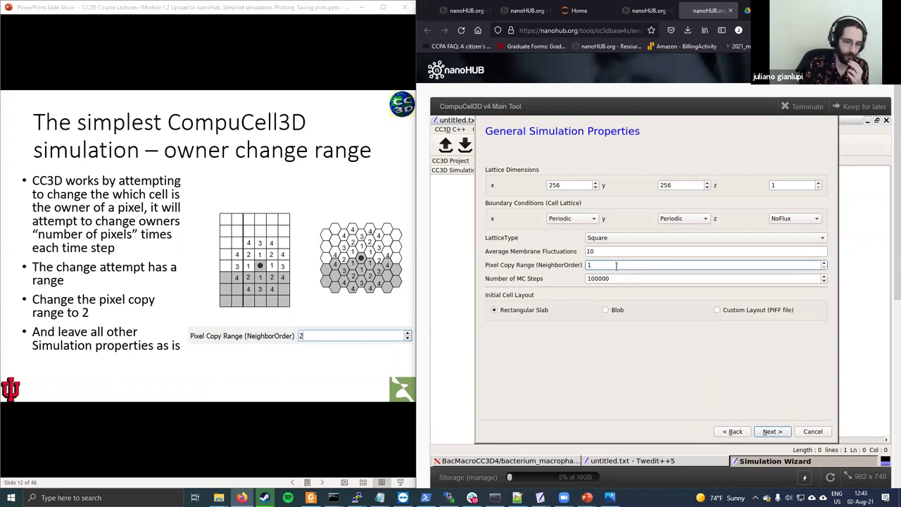
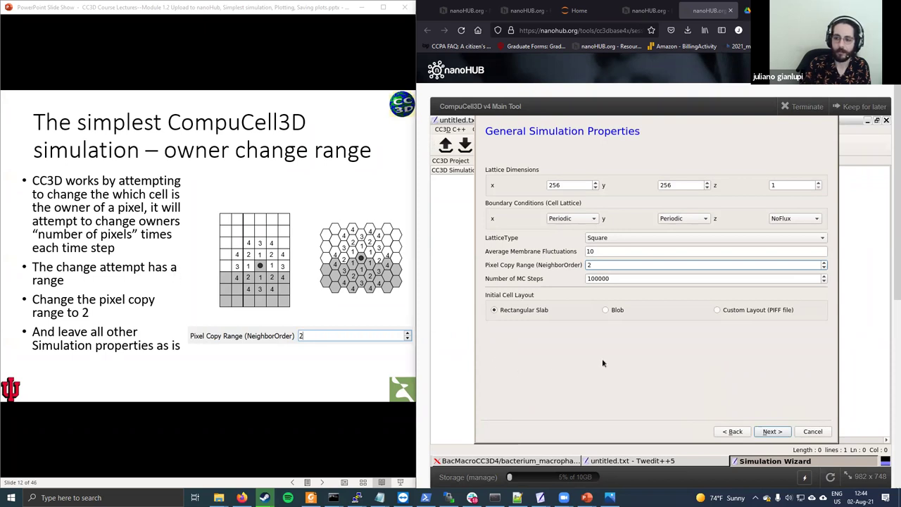
# Step: Continue the wizard to Cell Type Specification and advance the slide show to the cell type and plugin slide
pyautogui.click(773, 432)
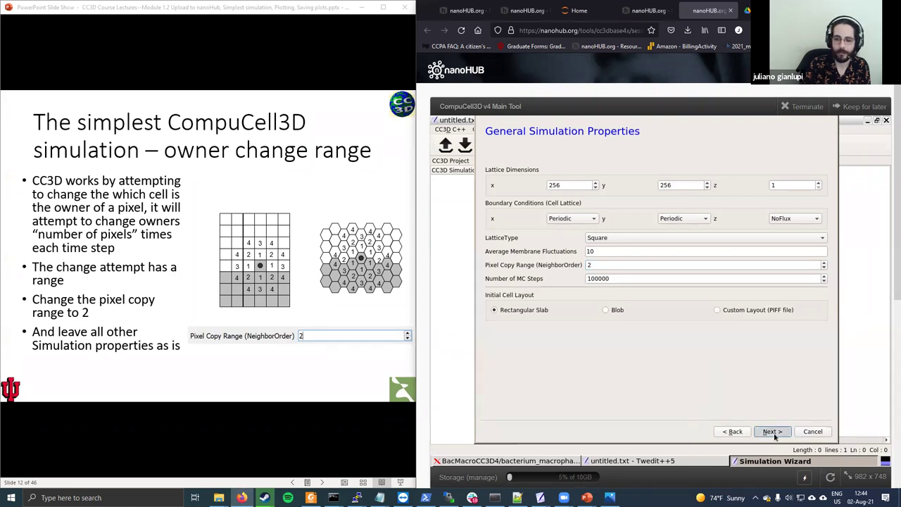
pyautogui.click(102, 245)
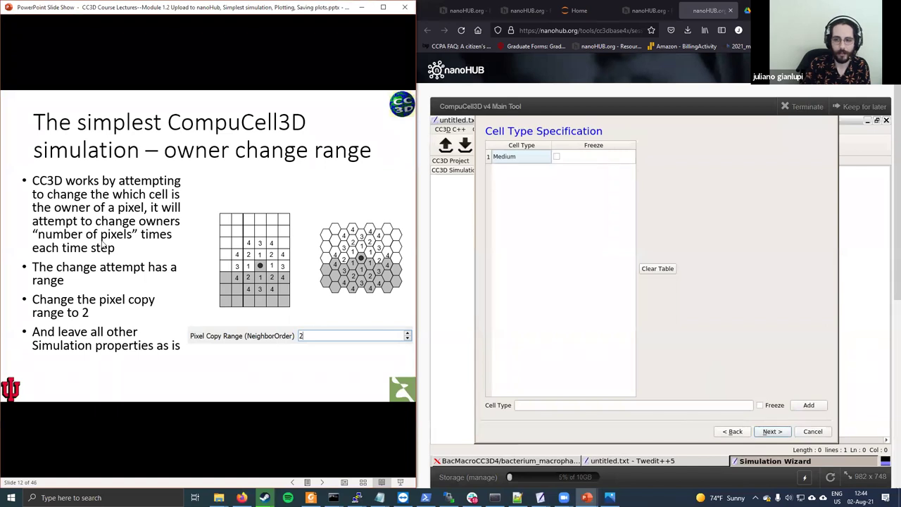
pyautogui.click(102, 245)
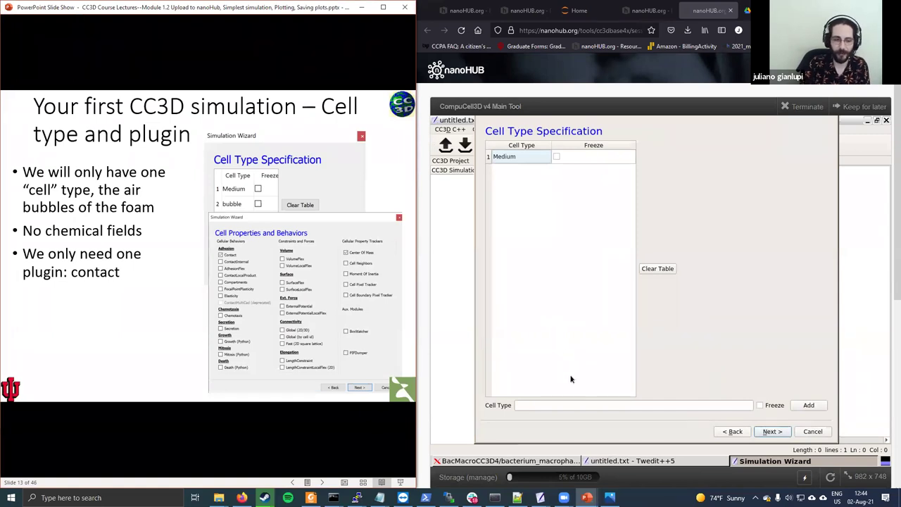
# Step: Add a cell type named bubble, without Freeze, to the cell type table
pyautogui.click(607, 408)
pyautogui.write('nun')
pyautogui.press('BackSpace')
pyautogui.press('BackSpace')
pyautogui.press('BackSpace')
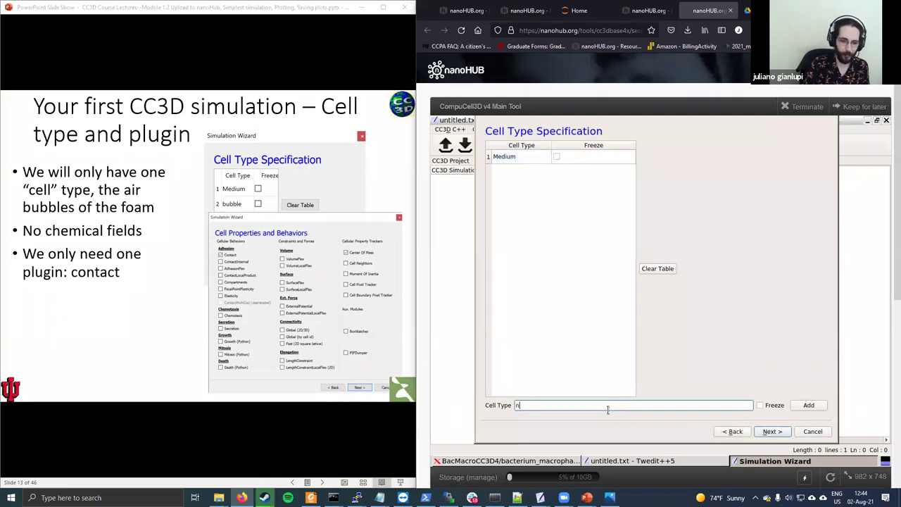
pyautogui.write('bubble')
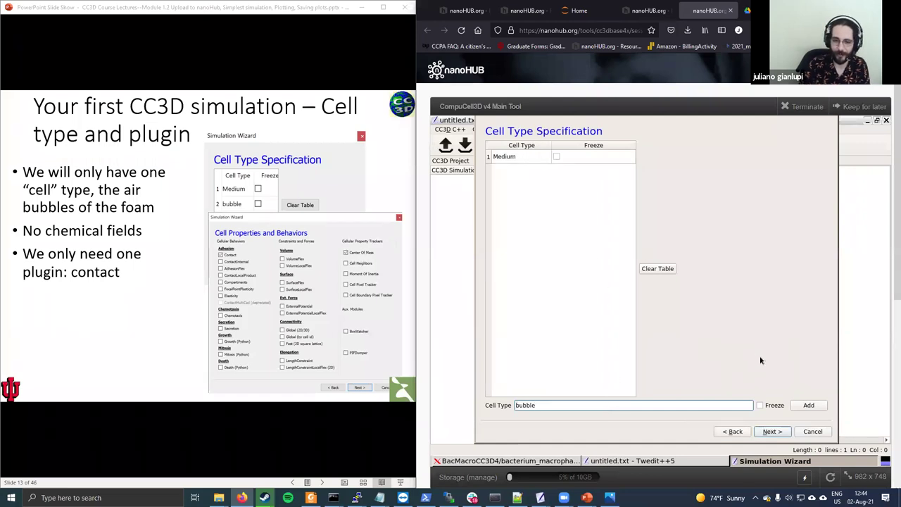
pyautogui.doubleClick(567, 407)
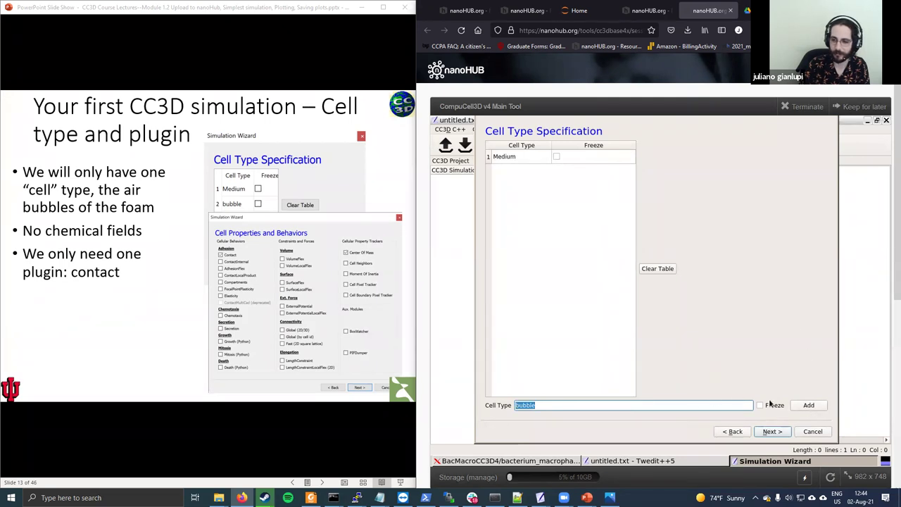
pyautogui.click(808, 404)
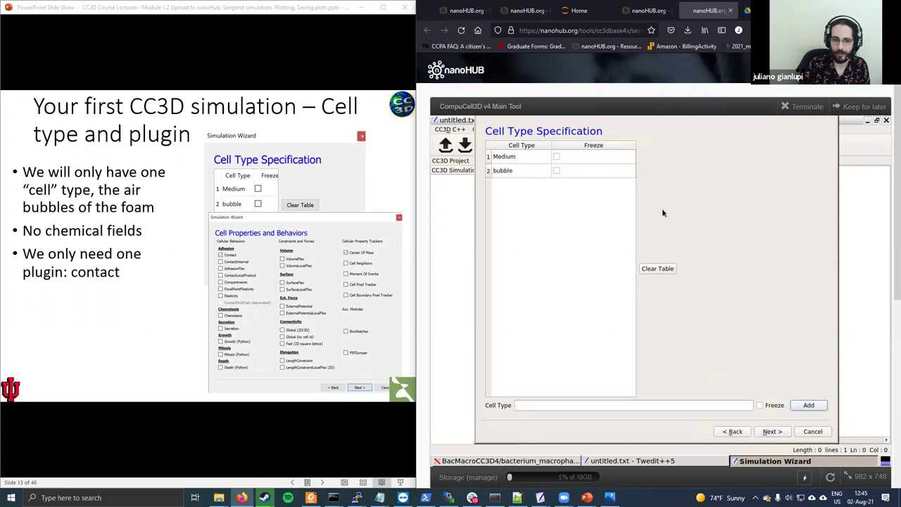
# Step: Clear the cell type table and add the bubble cell type again
pyautogui.click(657, 271)
pyautogui.click(658, 408)
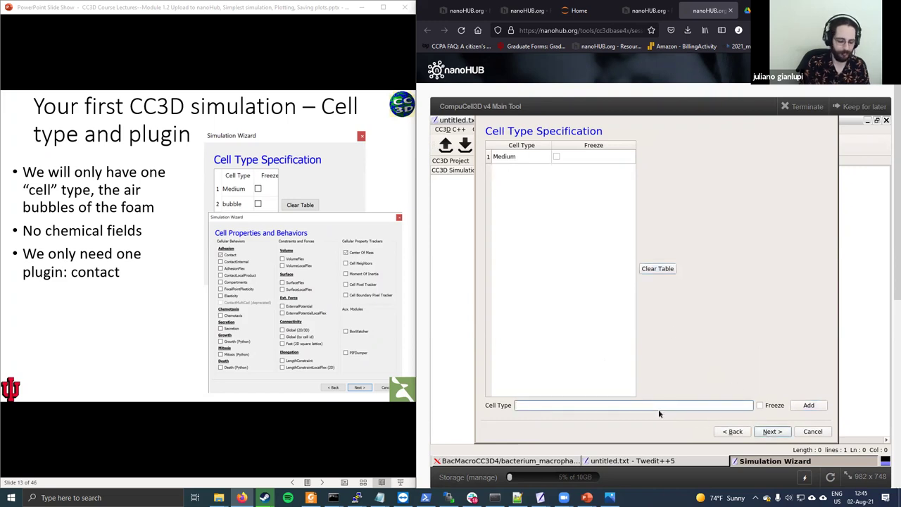
pyautogui.write('bubble')
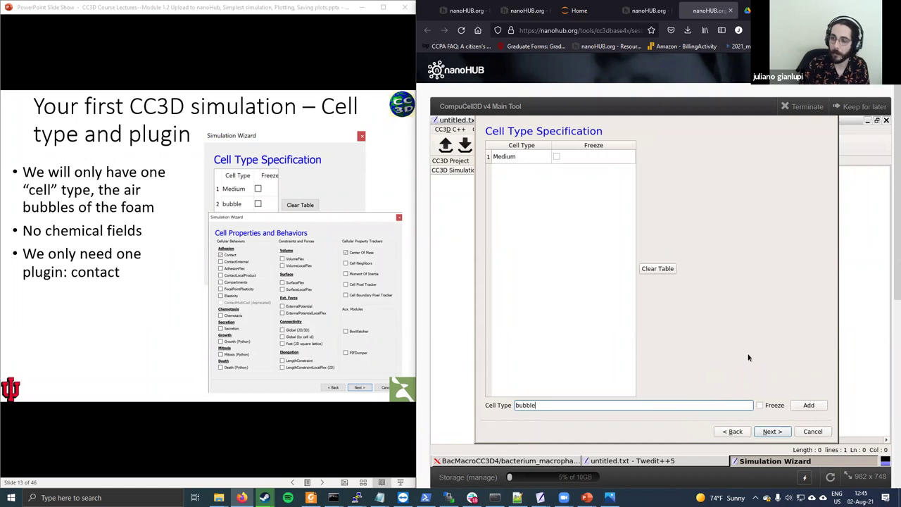
pyautogui.click(810, 409)
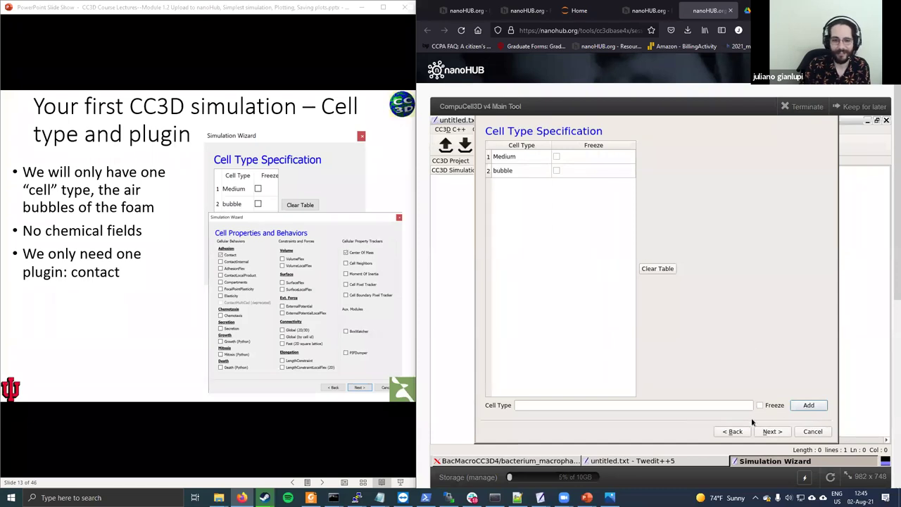
# Step: Clear the cell type table and return to the wizard's first page to review the simulation name and directory
pyautogui.click(657, 268)
pyautogui.click(734, 431)
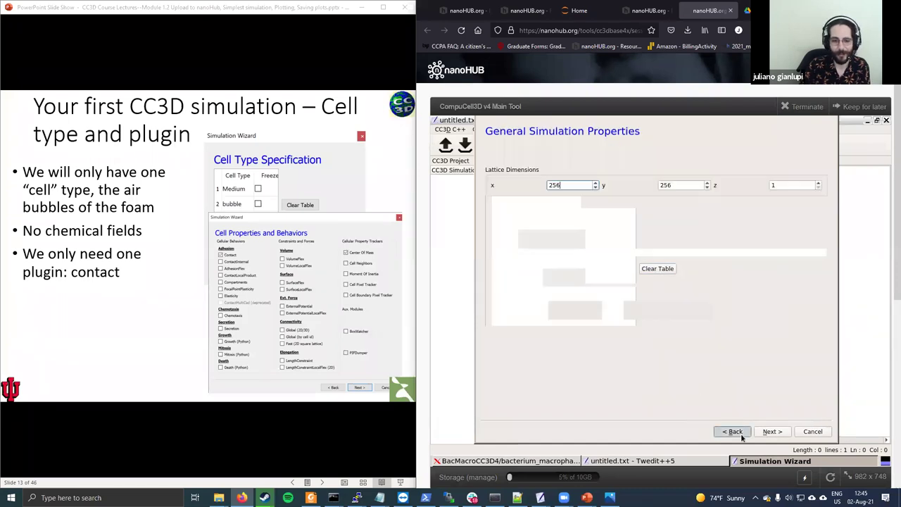
pyautogui.click(734, 431)
pyautogui.click(630, 261)
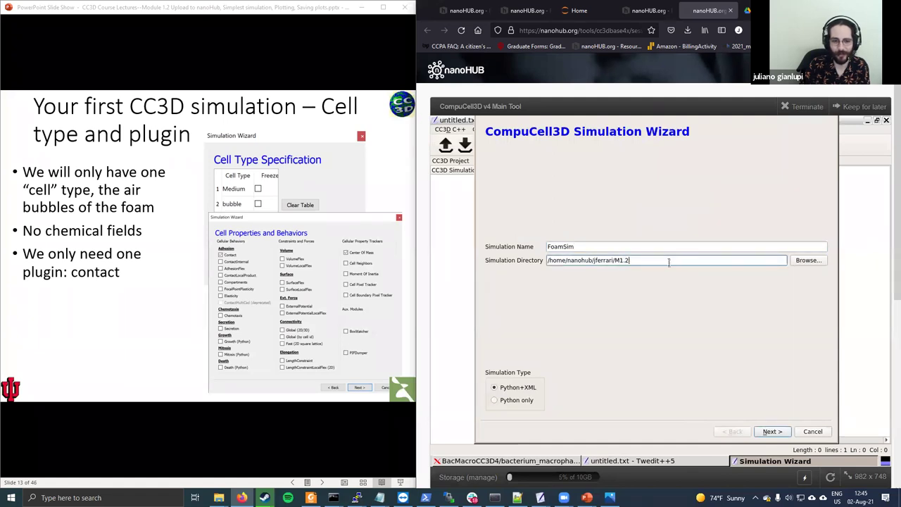
# Step: Review the lattice dimensions and pixel copy range in General Simulation Properties, and continue to Cell Type Specification
pyautogui.click(772, 430)
pyautogui.click(567, 185)
pyautogui.click(676, 184)
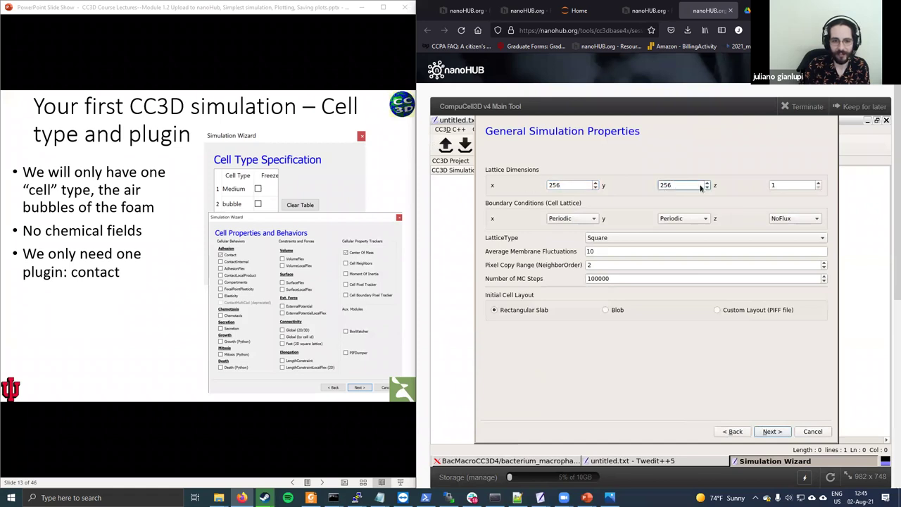
pyautogui.click(798, 183)
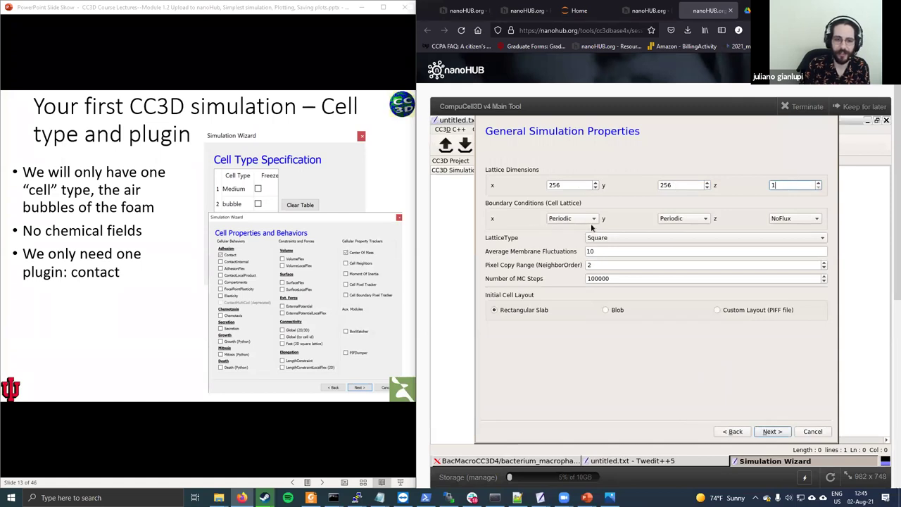
pyautogui.click(591, 266)
pyautogui.click(774, 430)
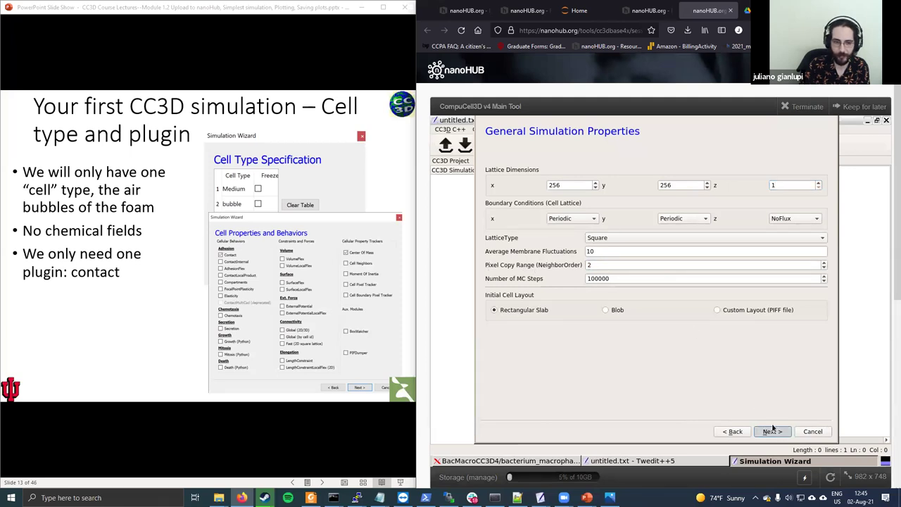
# Step: Add the cell type bubble to the table alongside Medium, leaving Freeze off
pyautogui.click(611, 406)
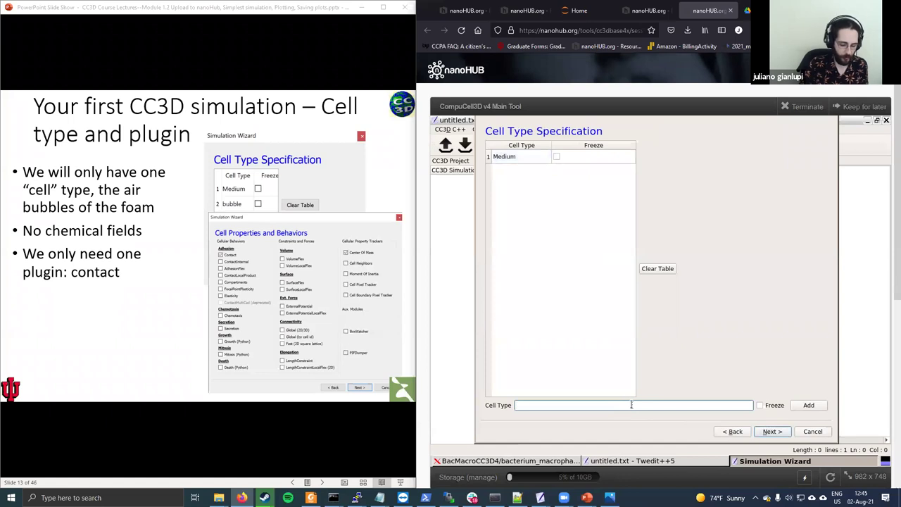
pyautogui.write('bubbl')
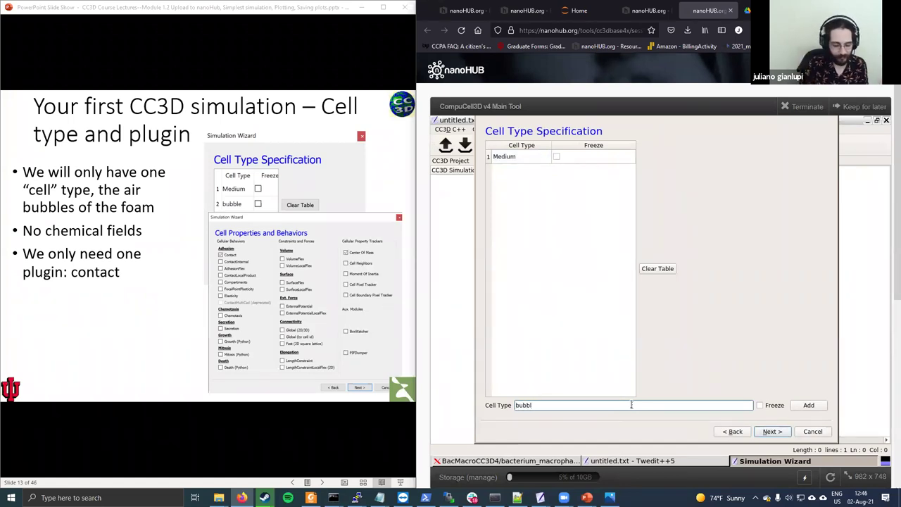
pyautogui.write('e')
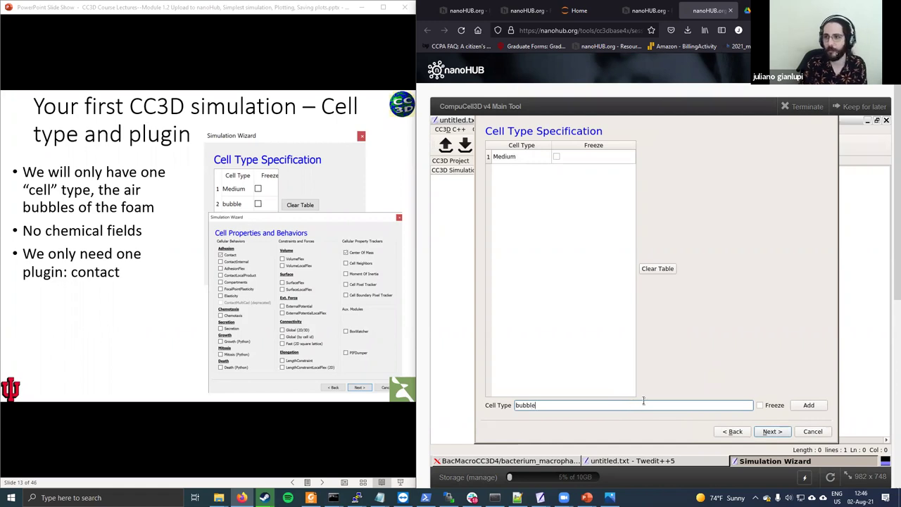
pyautogui.click(808, 405)
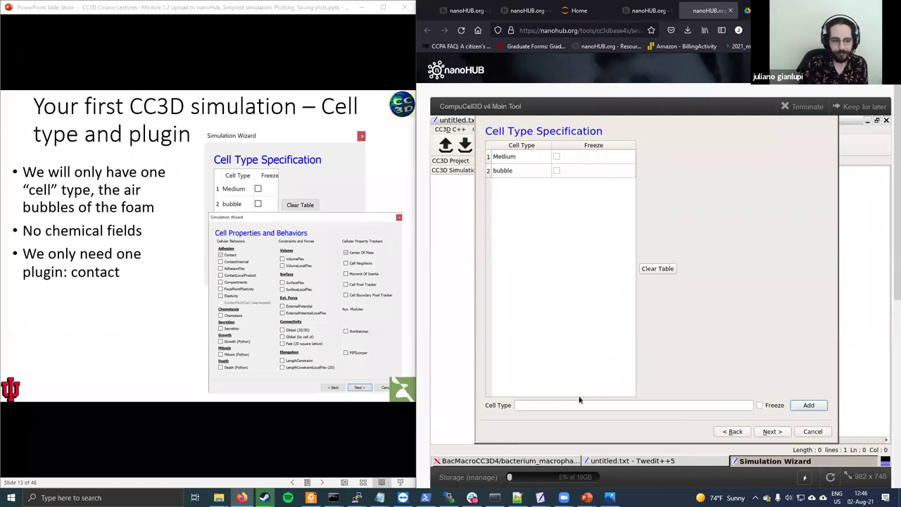
# Step: Continue past Chemical Fields without adding any field, on to Cell Properties and Behaviors
pyautogui.click(772, 432)
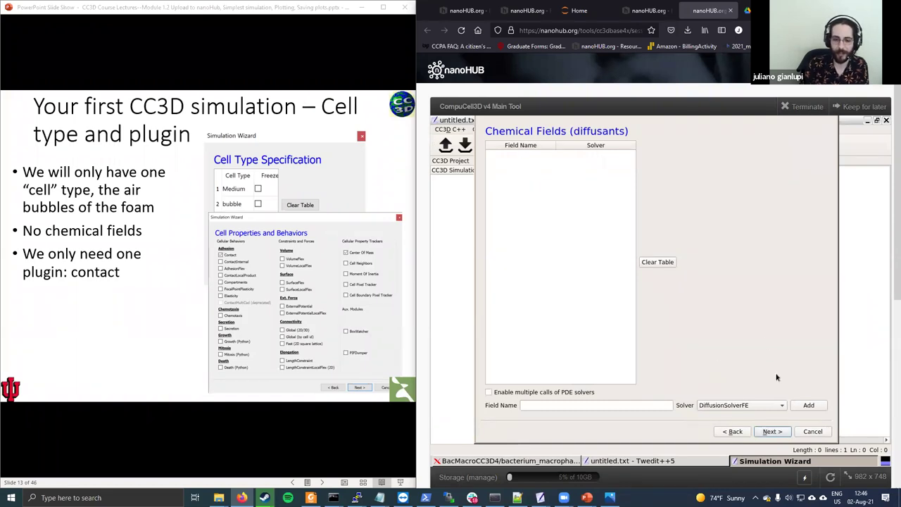
pyautogui.click(771, 431)
pyautogui.click(292, 338)
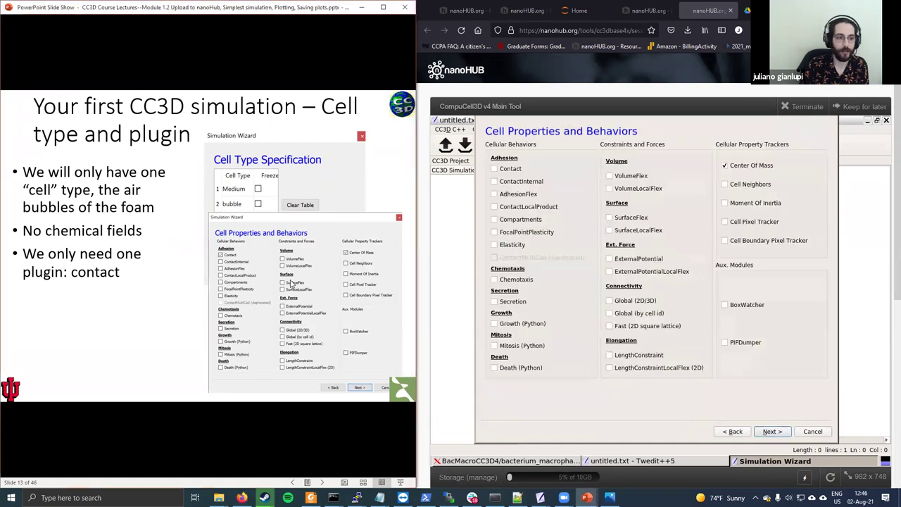
# Step: Go back through the wizard pages to its first page and recheck the simulation name and directory
pyautogui.scroll(1, 292, 338)
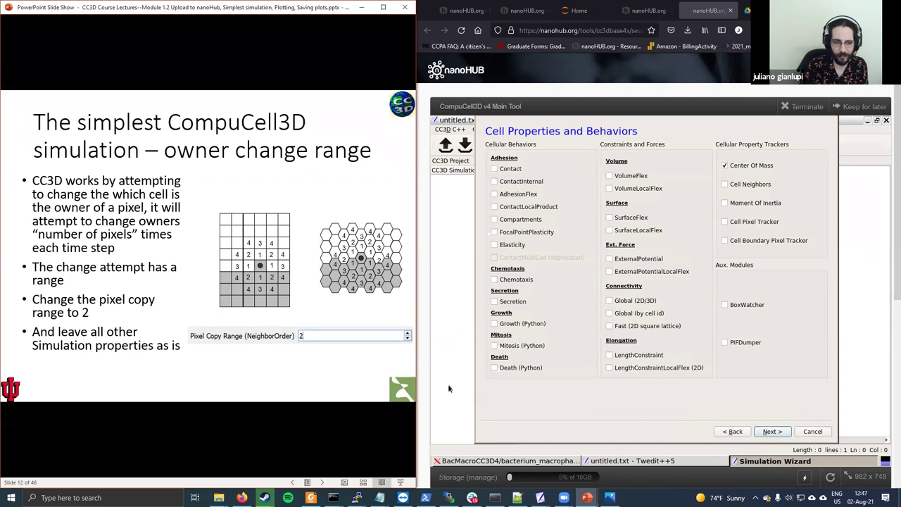
pyautogui.click(541, 406)
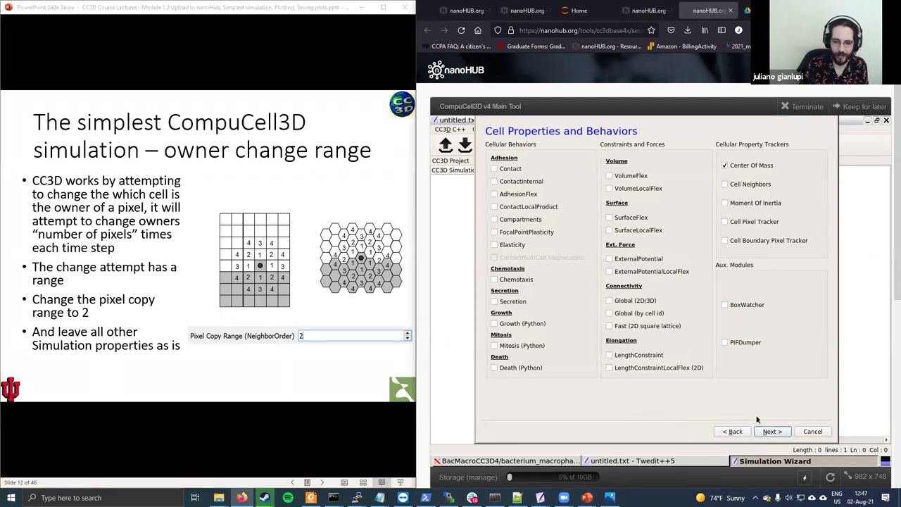
pyautogui.click(772, 432)
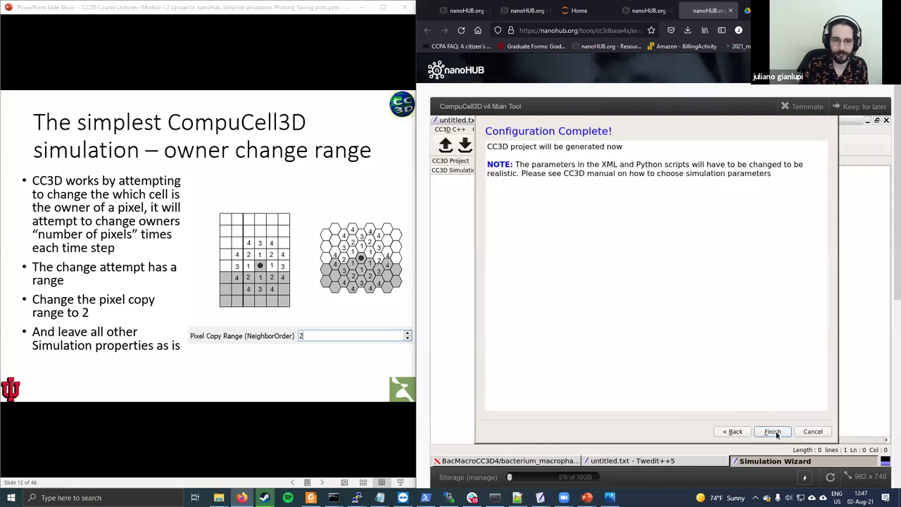
pyautogui.click(734, 431)
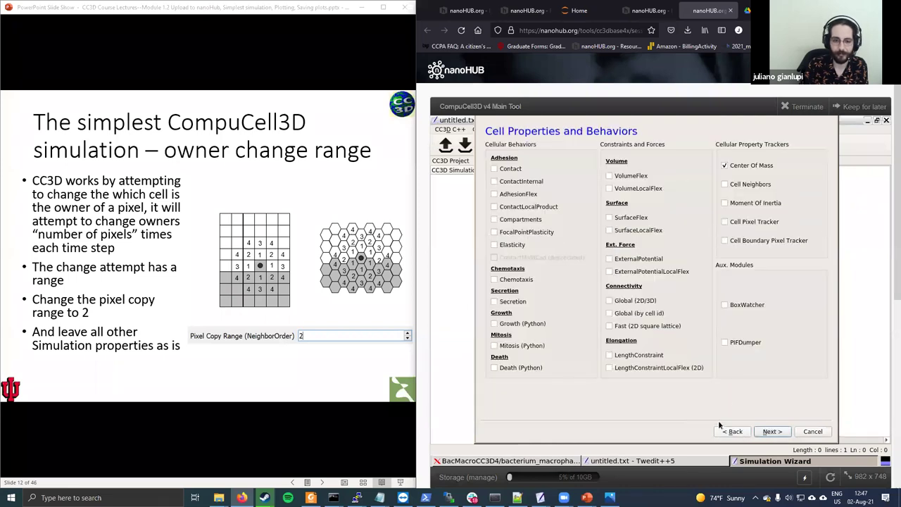
pyautogui.click(733, 431)
pyautogui.click(732, 431)
pyautogui.click(733, 432)
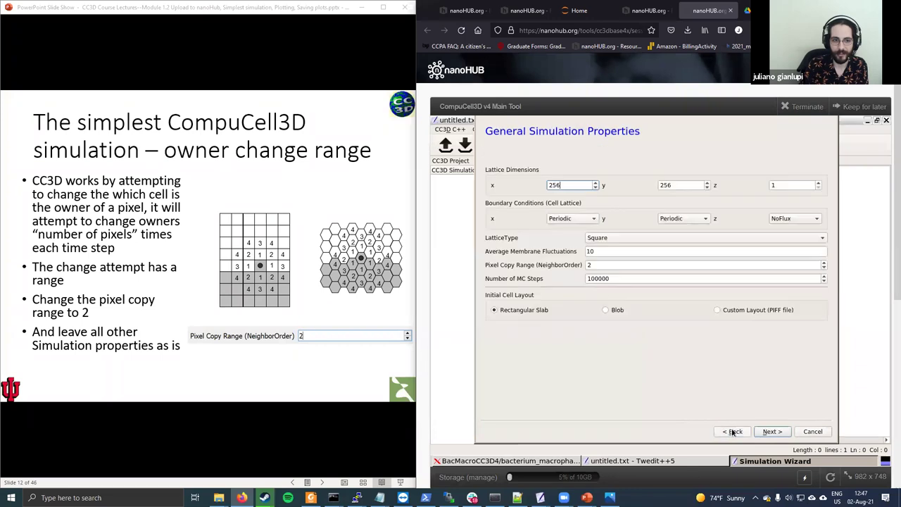
pyautogui.click(732, 432)
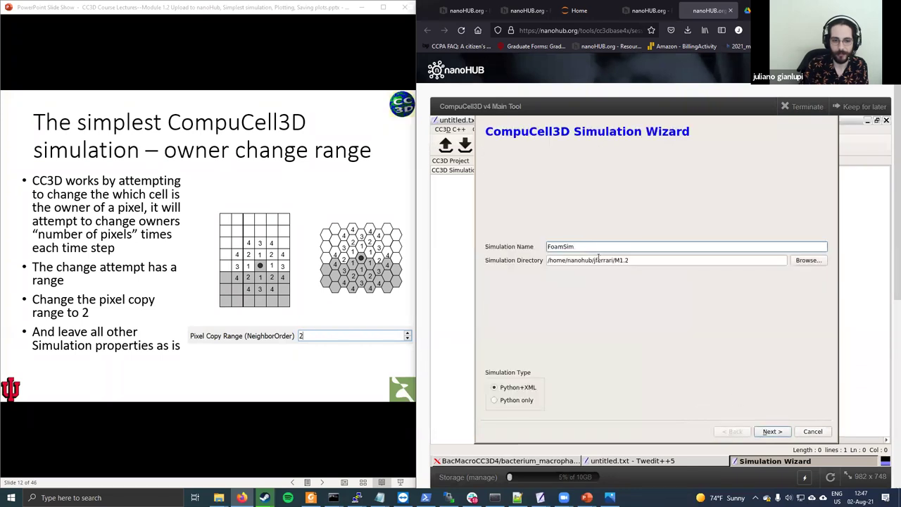
# Step: Review the x and y boundary conditions and pixel copy range in General Simulation Properties, and continue to Cell Type Specification
pyautogui.click(771, 431)
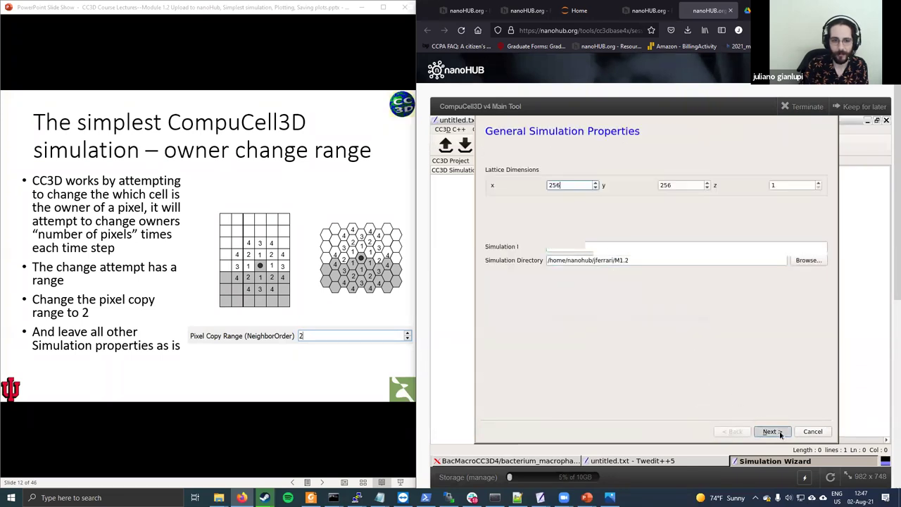
pyautogui.click(574, 219)
pyautogui.click(685, 218)
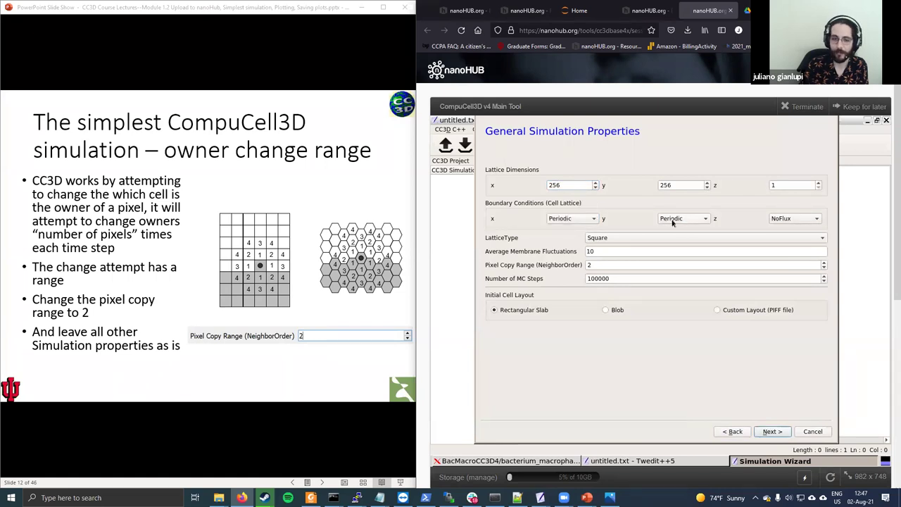
pyautogui.click(599, 265)
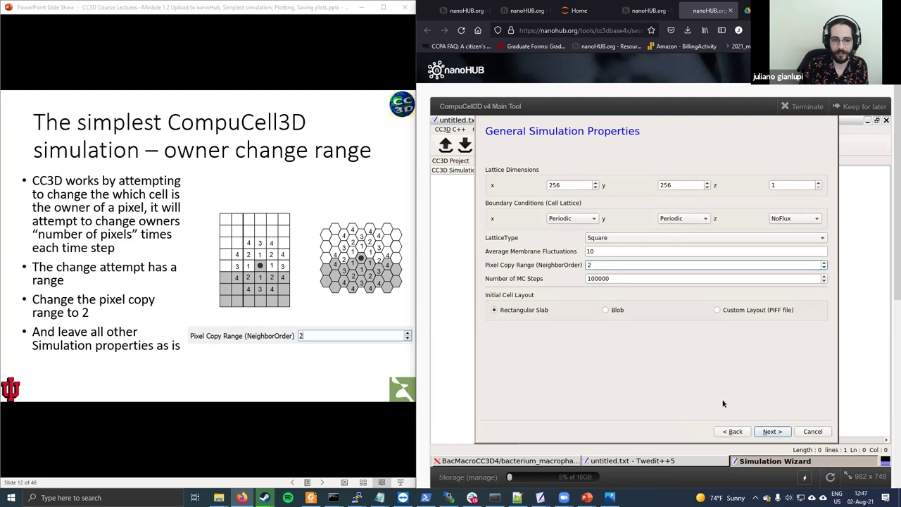
pyautogui.click(769, 431)
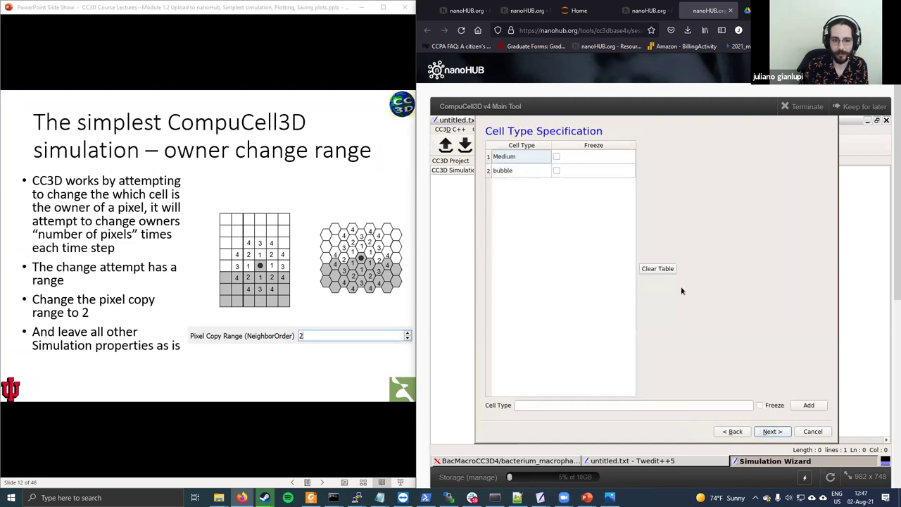
# Step: Check the bubble cell type and continue past Chemical Fields without adding a field, on to Cell Properties and Behaviors
pyautogui.click(521, 170)
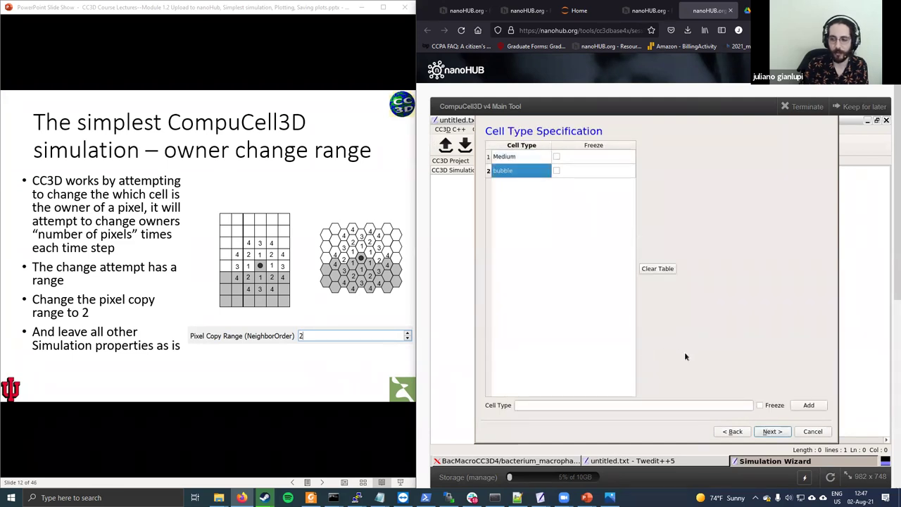
pyautogui.click(777, 434)
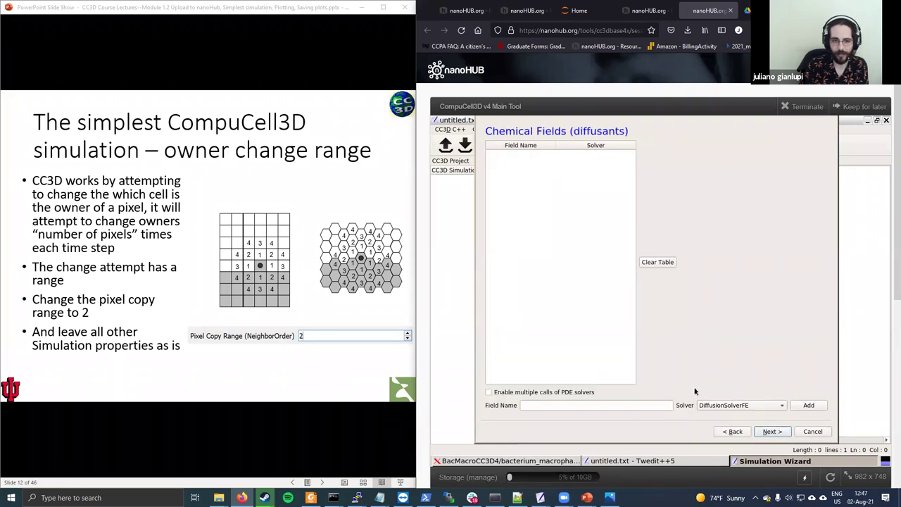
pyautogui.click(777, 432)
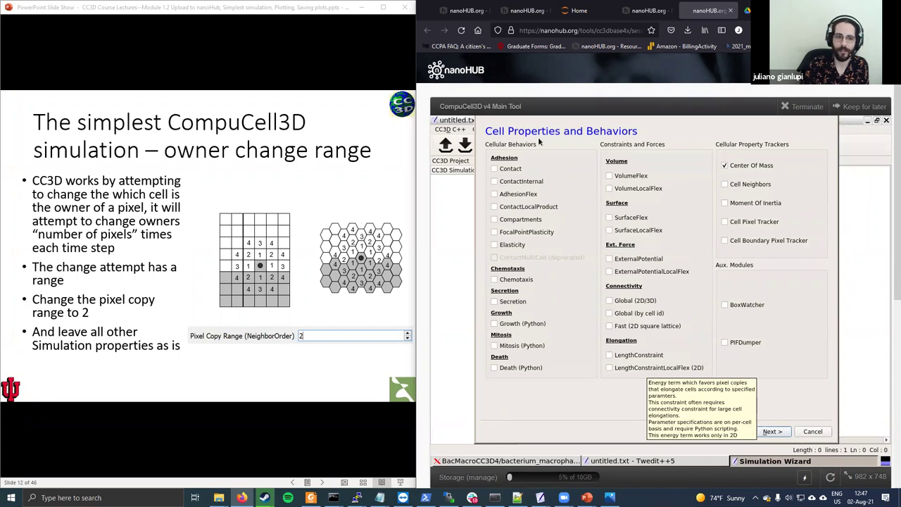
# Step: Enable the Contact adhesion plugin, as on the cell type and plugin slide, and finish the wizard to generate the project
pyautogui.click(336, 317)
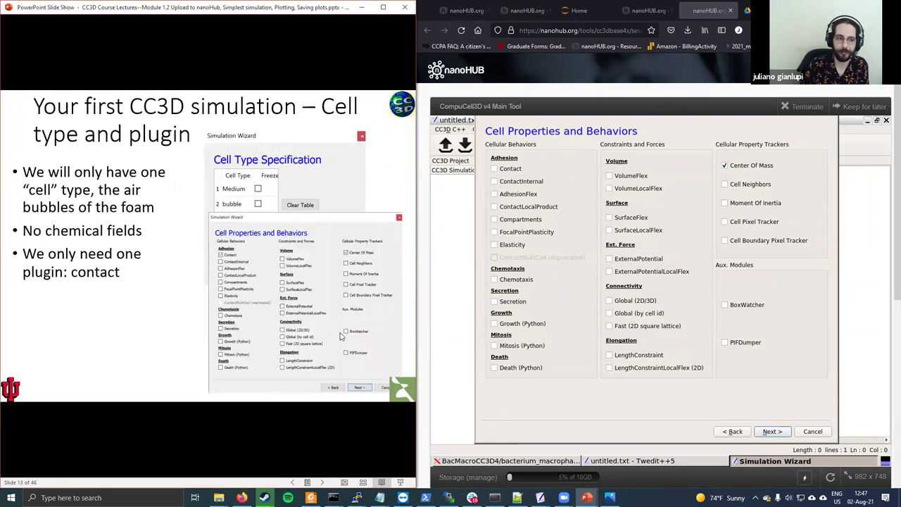
pyautogui.click(582, 423)
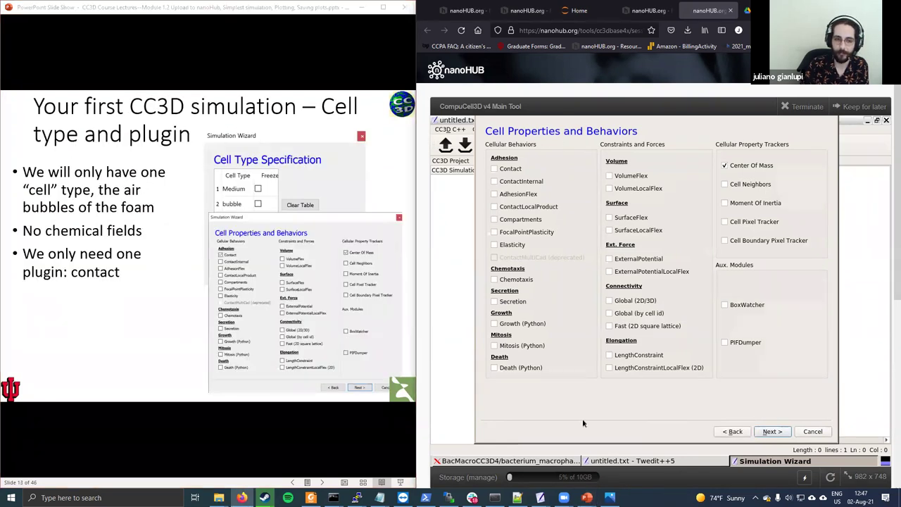
pyautogui.click(515, 169)
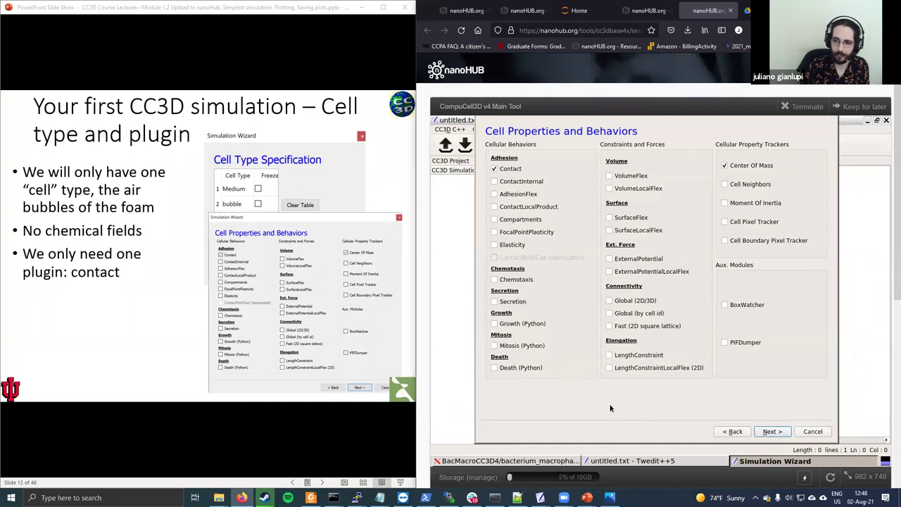
pyautogui.click(770, 430)
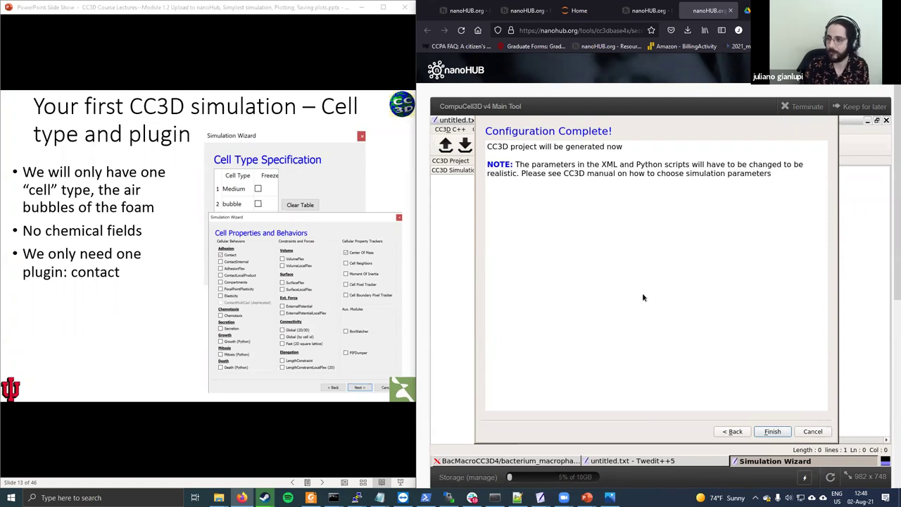
pyautogui.click(772, 431)
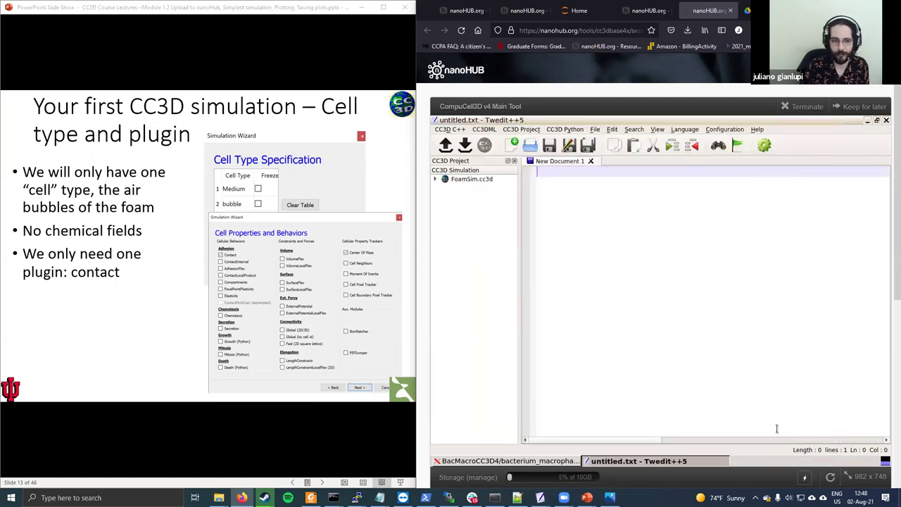
# Step: Open the scripts of the FoamSim.cc3d project in the editor and display FoamSim.xml
pyautogui.click(451, 179)
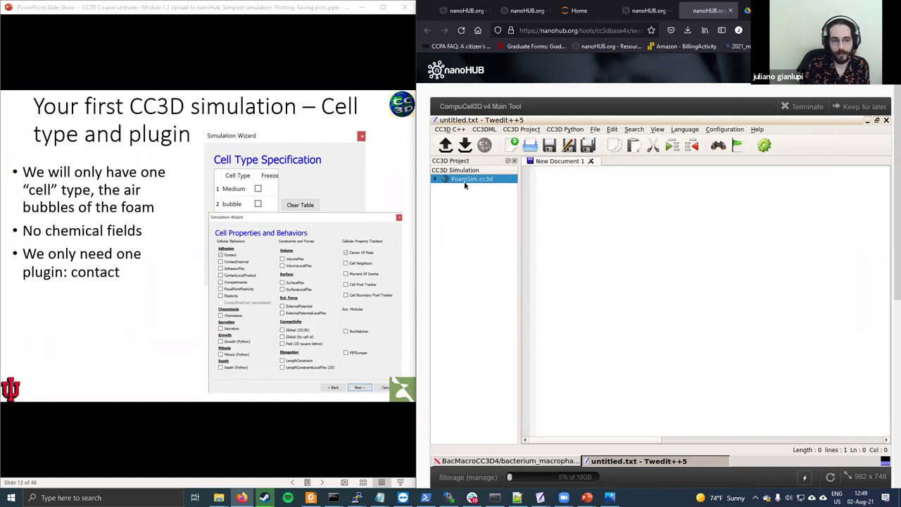
pyautogui.doubleClick(465, 180)
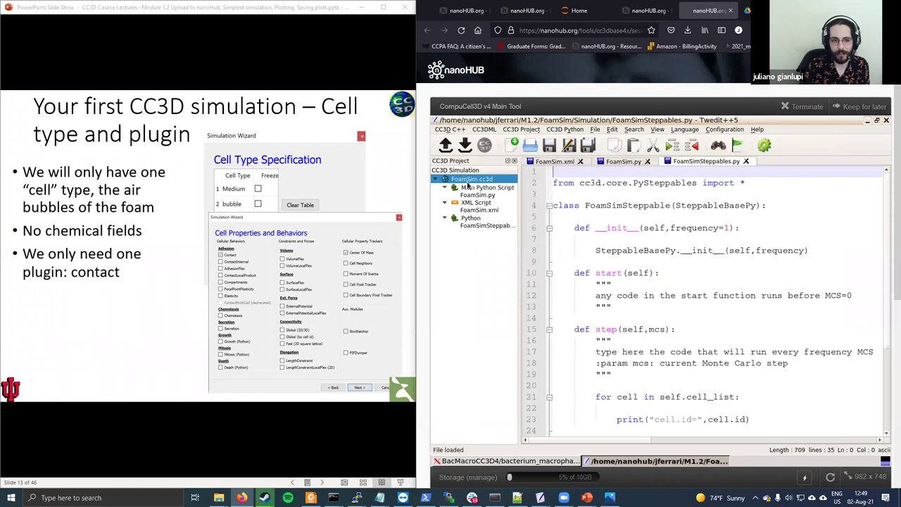
pyautogui.click(556, 162)
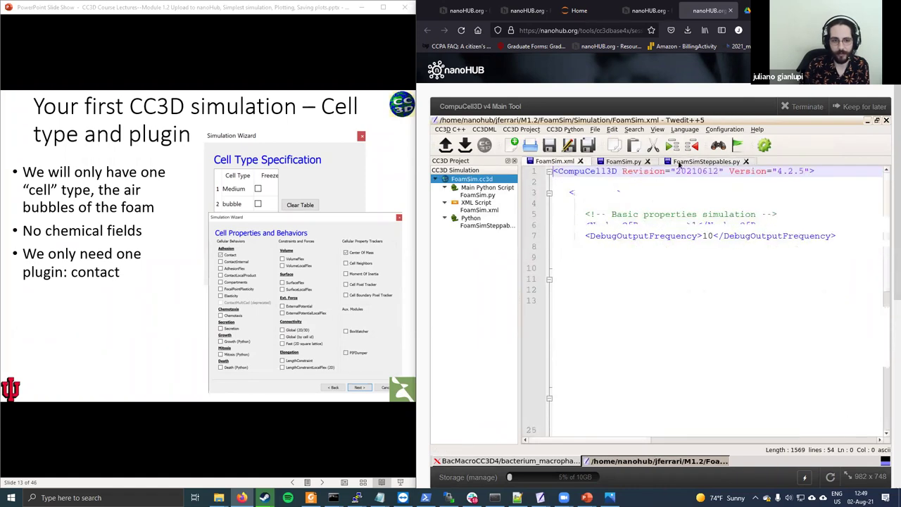
# Step: Look through the generated files FoamSim.py, FoamSimSteppables.py and FoamSim.xml, ending on FoamSim.xml
pyautogui.click(623, 162)
pyautogui.click(702, 162)
pyautogui.hotkey('ctrl', 'Tab')
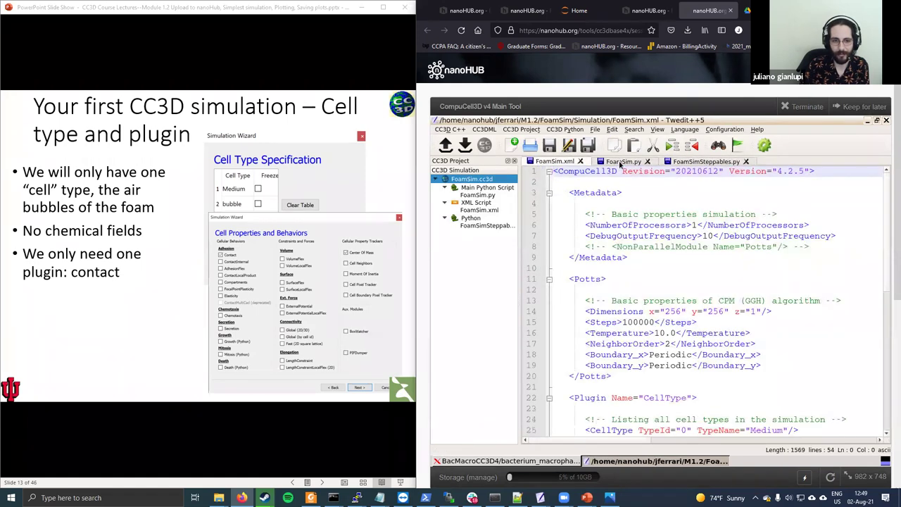
pyautogui.hotkey('ctrl', 'Tab')
pyautogui.click(707, 162)
pyautogui.hotkey('ctrl', 'Tab')
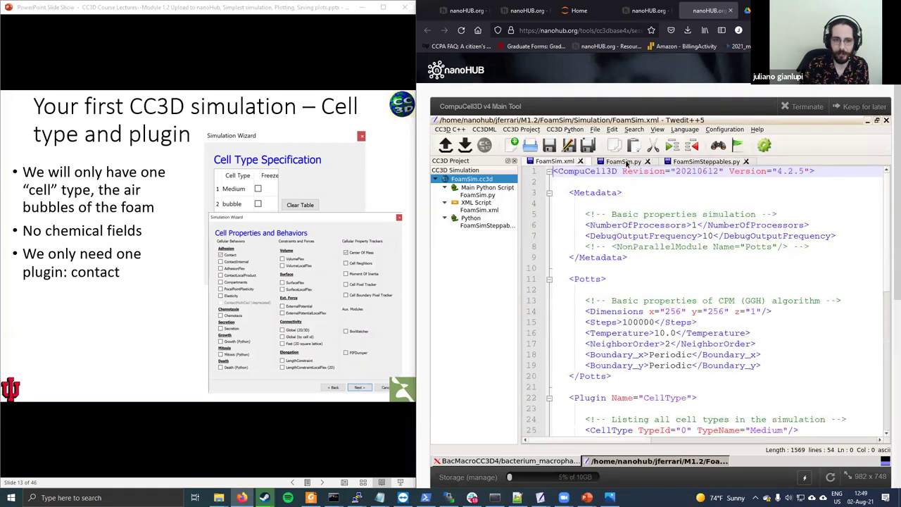
pyautogui.hotkey('ctrl', 'Tab')
pyautogui.click(706, 161)
pyautogui.hotkey('ctrl', 'Tab')
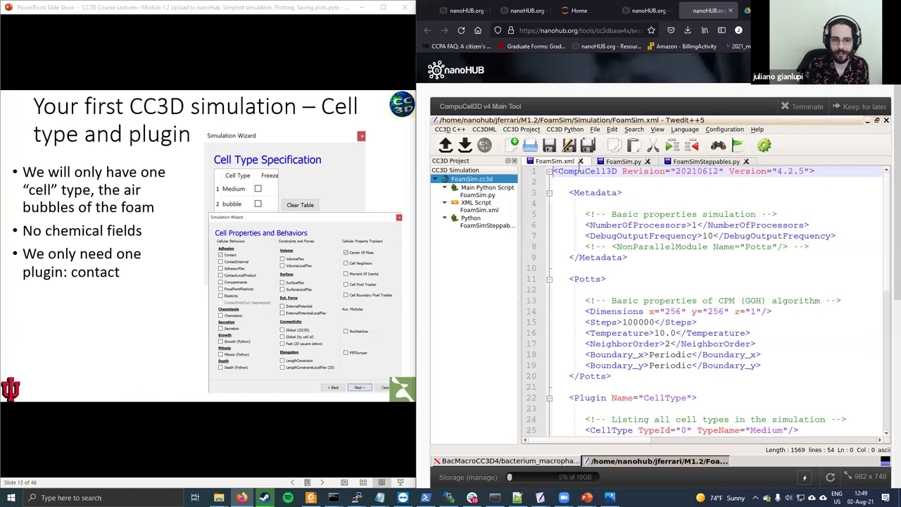
pyautogui.click(708, 166)
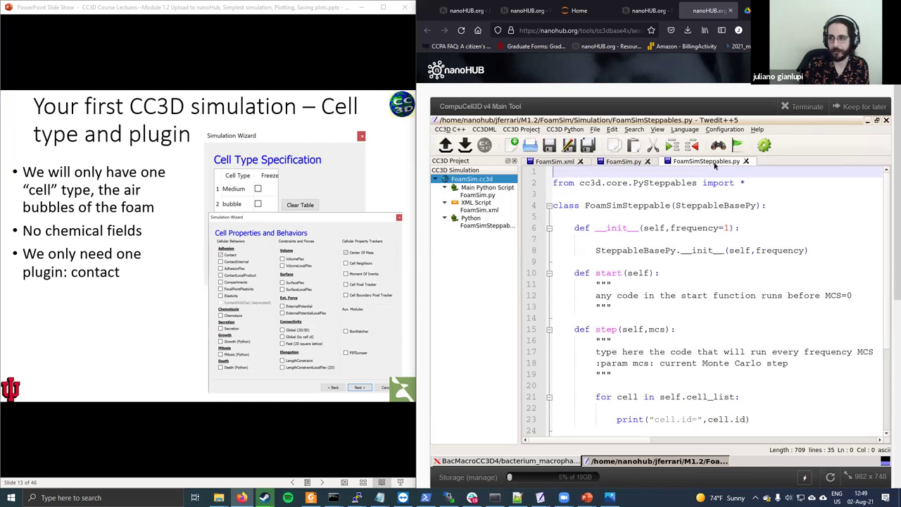
pyautogui.click(556, 162)
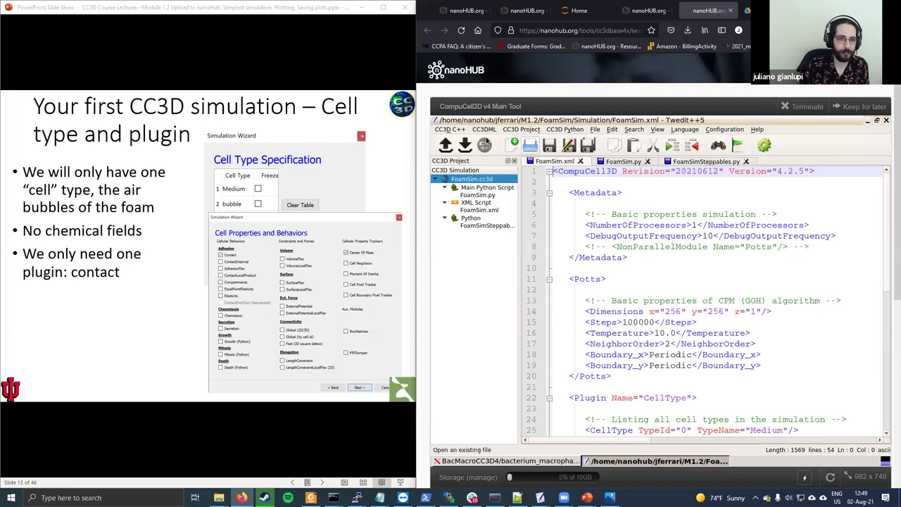
# Step: Start a new CC3D project and go through the wizard with its default settings as far as Chemical Fields
pyautogui.click(521, 129)
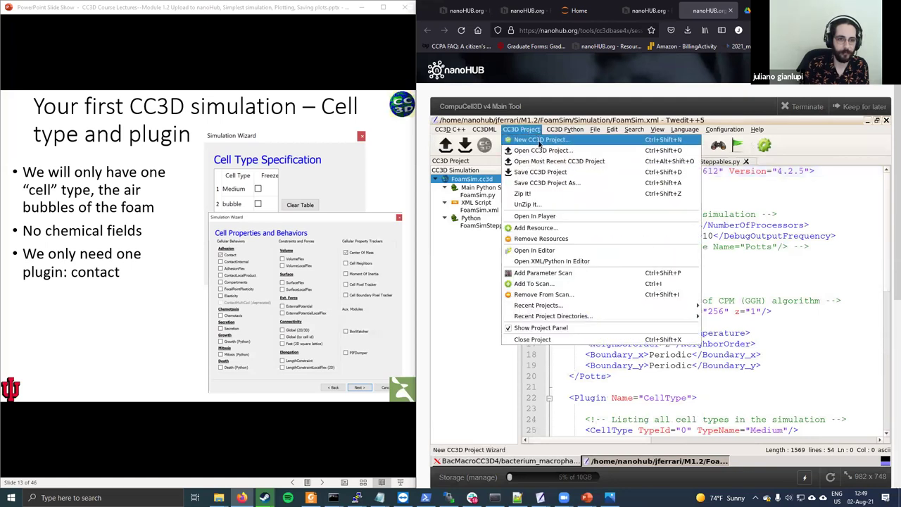
pyautogui.click(539, 149)
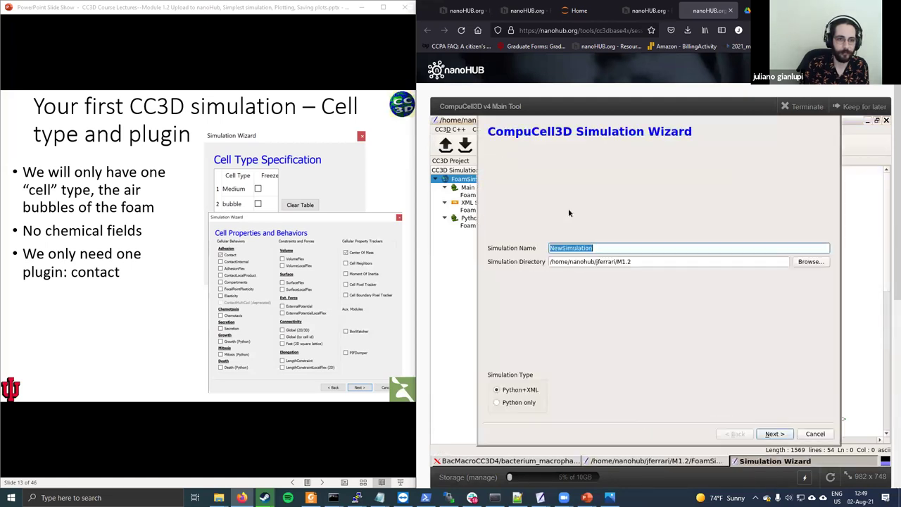
pyautogui.click(775, 433)
pyautogui.click(775, 434)
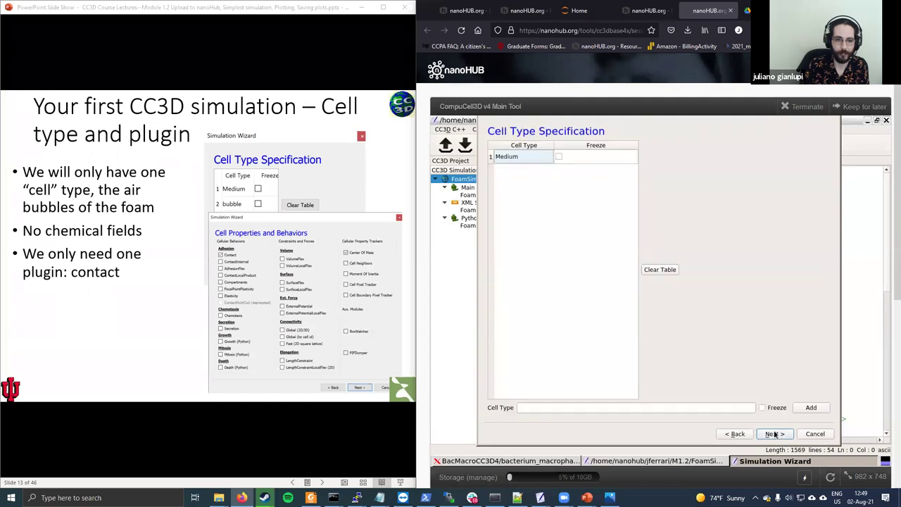
pyautogui.click(774, 432)
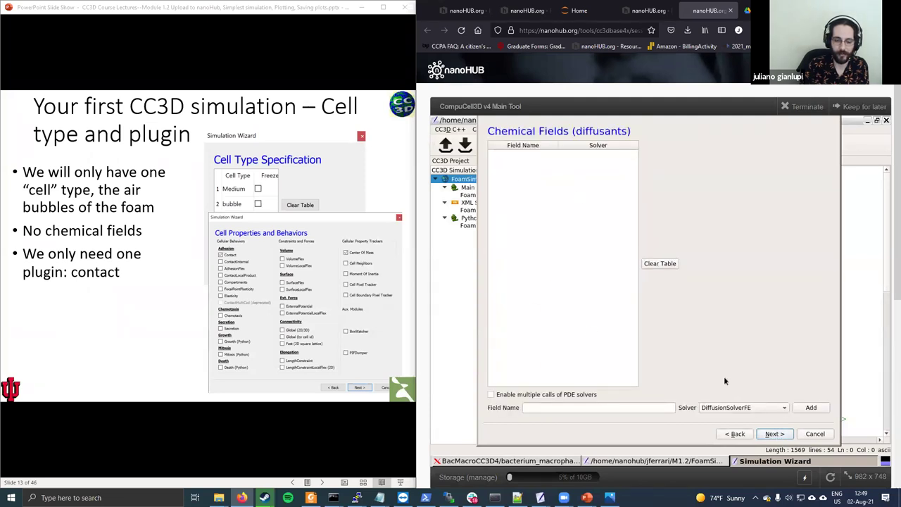
# Step: Return to Cell Type Specification, add the cell type bubble, and continue to Cell Properties and Behaviors
pyautogui.click(732, 433)
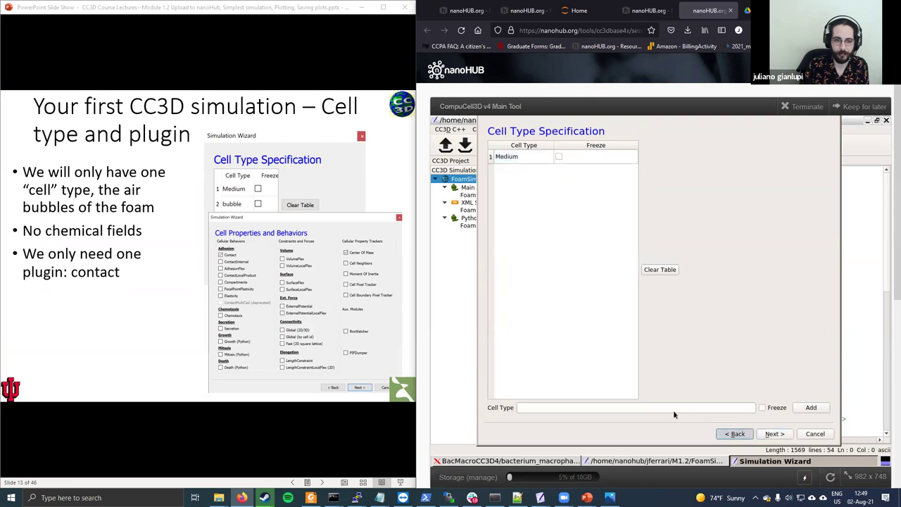
pyautogui.click(735, 433)
pyautogui.click(774, 433)
pyautogui.click(604, 410)
pyautogui.write('bubble')
pyautogui.click(810, 408)
pyautogui.click(775, 434)
pyautogui.click(773, 434)
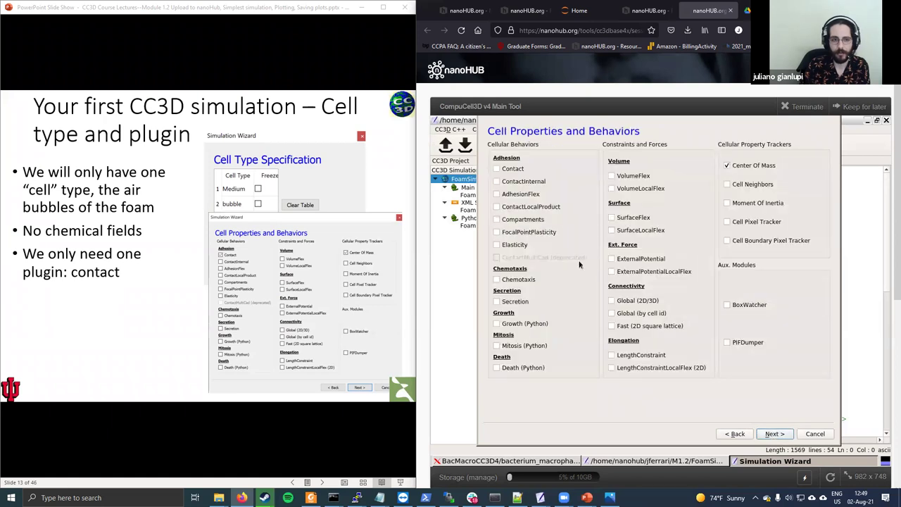
# Step: Enable Contact adhesion in the second wizard run and leave the wizard without generating another project
pyautogui.click(496, 169)
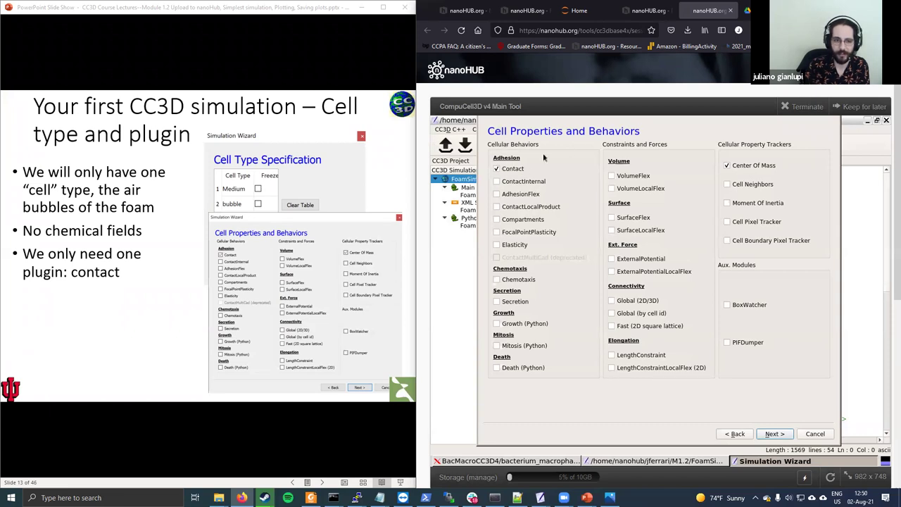
pyautogui.moveTo(511, 173)
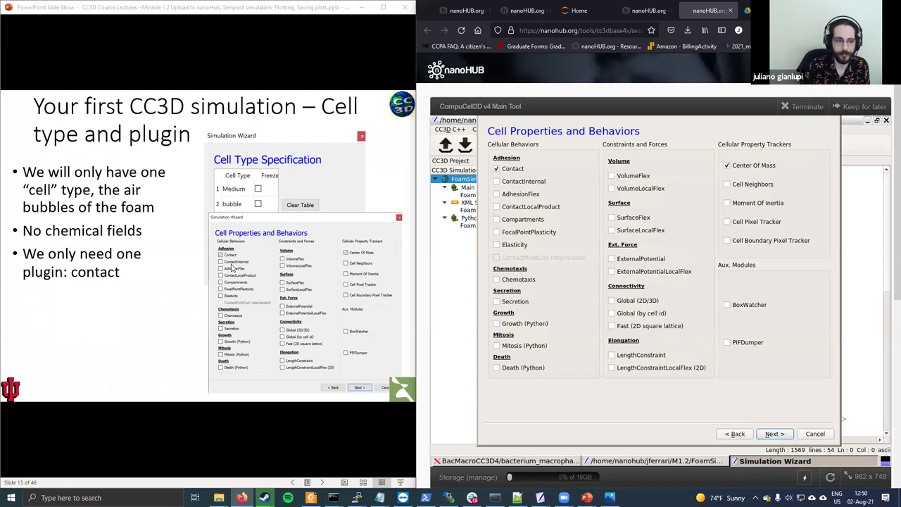
pyautogui.click(774, 434)
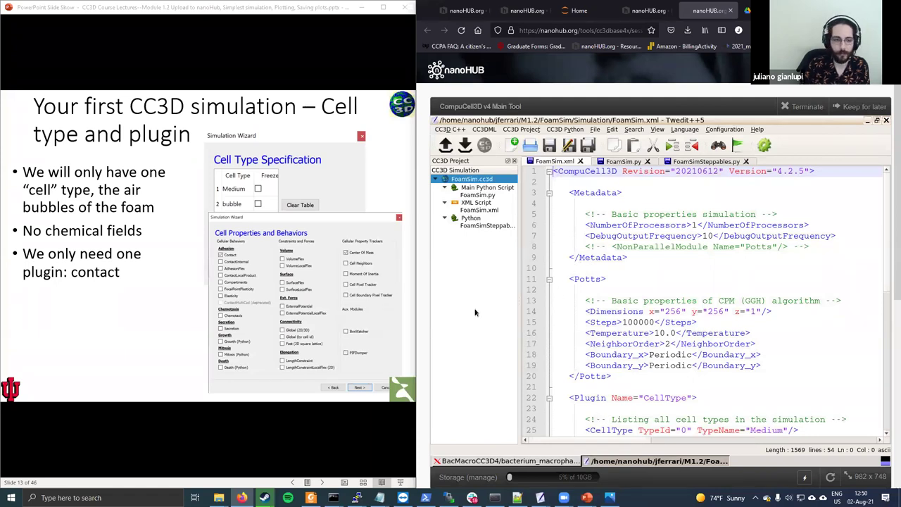
# Step: Open the FoamSim.cc3d project in CompuCell3D Player and resize the nanoHUB session so the whole Player window is shown
pyautogui.rightClick(476, 185)
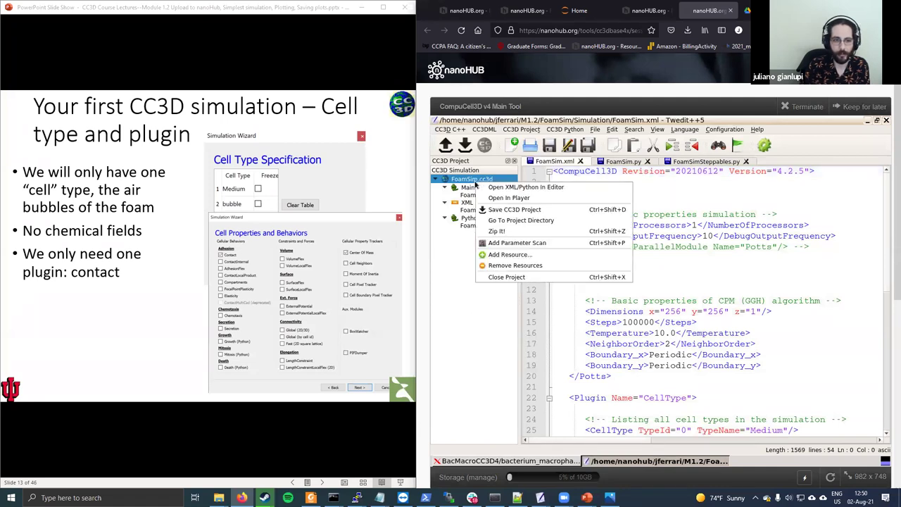
pyautogui.click(452, 384)
pyautogui.rightClick(461, 184)
pyautogui.click(470, 186)
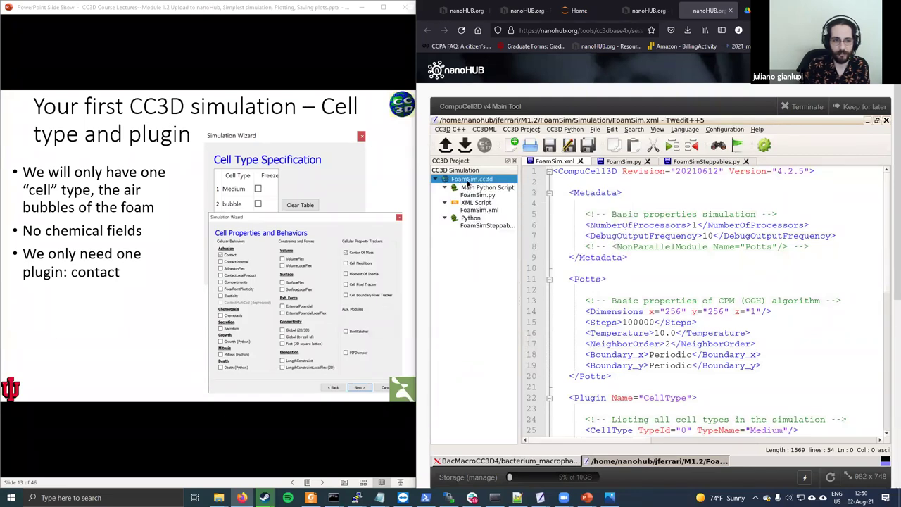
pyautogui.rightClick(468, 181)
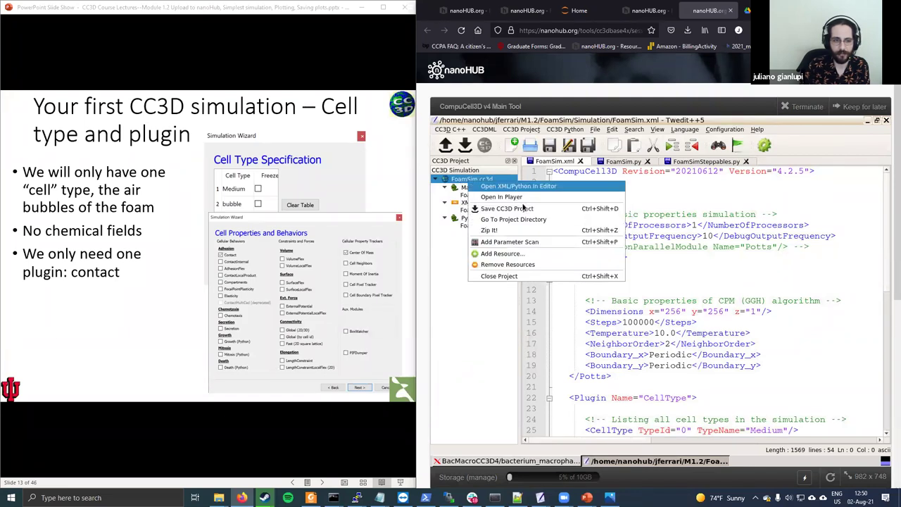
pyautogui.click(523, 199)
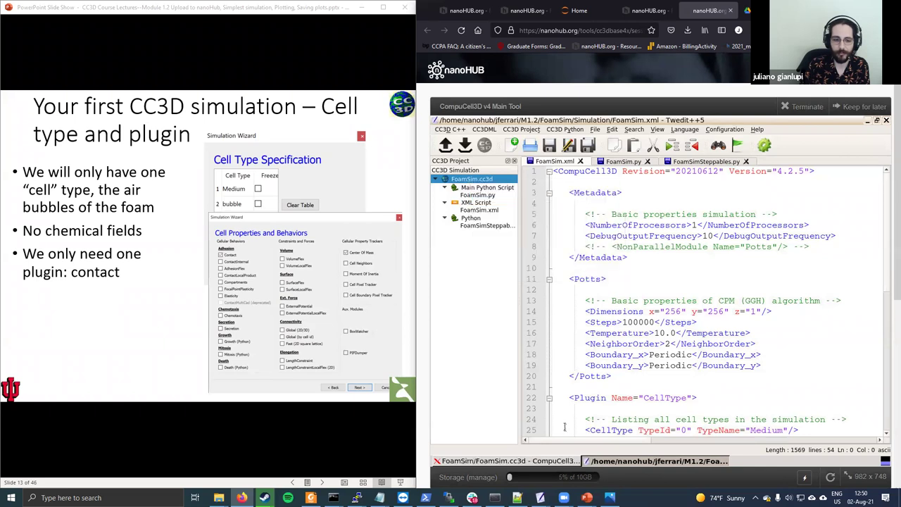
pyautogui.click(556, 461)
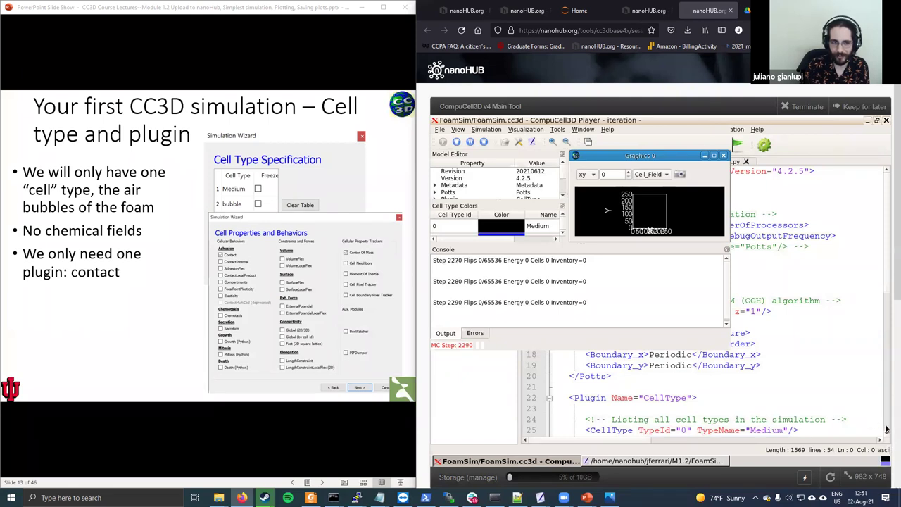
pyautogui.moveTo(870, 479); pyautogui.dragTo(835, 462)
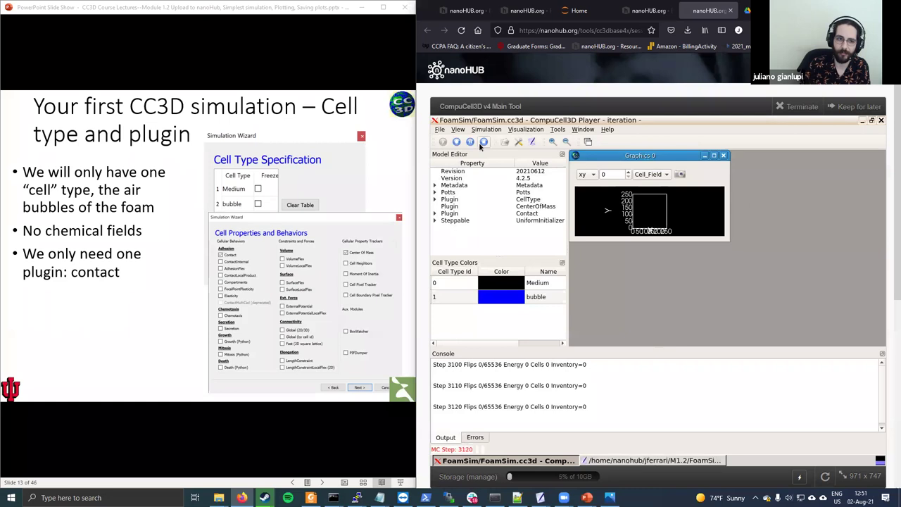
# Step: Stop the running FoamSim simulation and switch back to FoamSim.xml in Twedit++
pyautogui.click(631, 461)
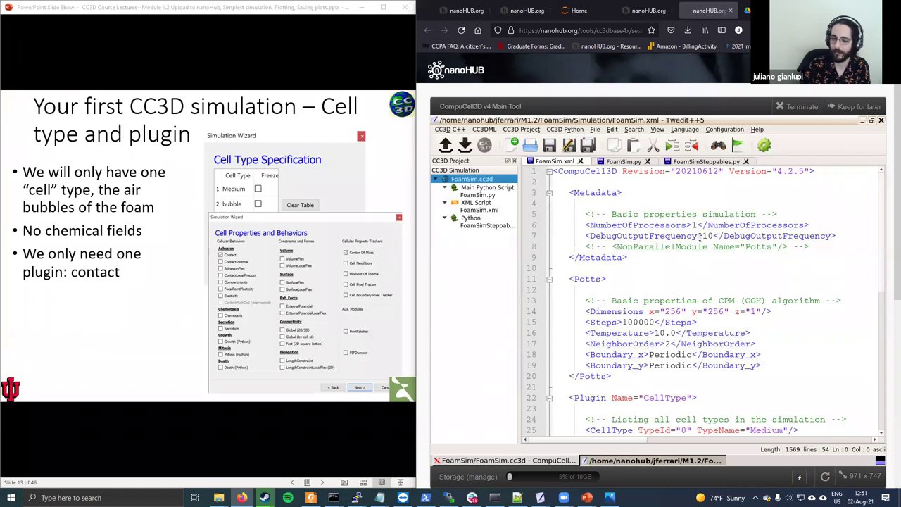
pyautogui.click(295, 317)
pyautogui.click(277, 312)
pyautogui.scroll(1, 277, 312)
pyautogui.click(793, 268)
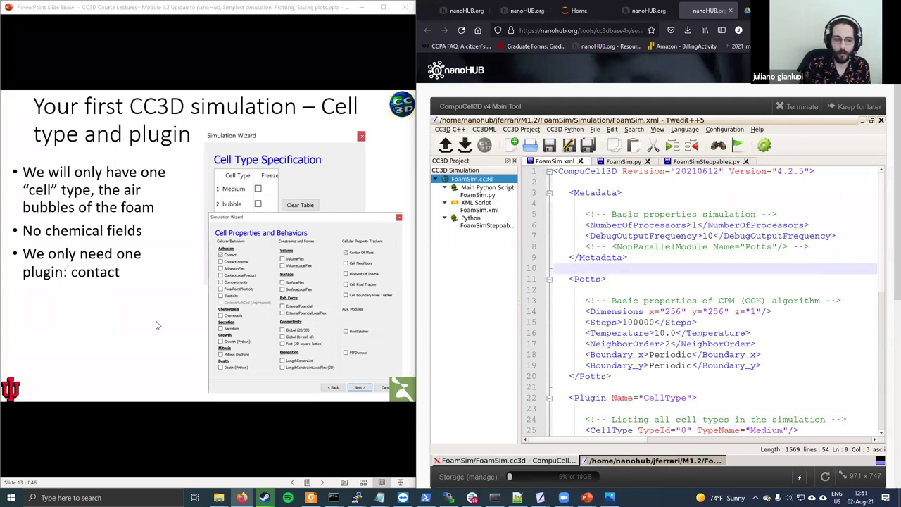
# Step: Advance the lecture slides to the UniformInitializer parameters and switch to CompuCell3D Player
pyautogui.click(386, 301)
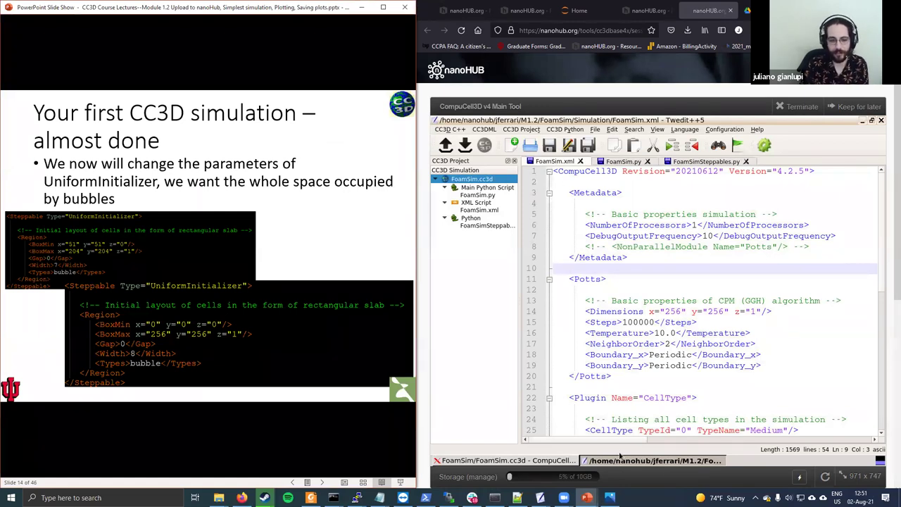
pyautogui.click(504, 461)
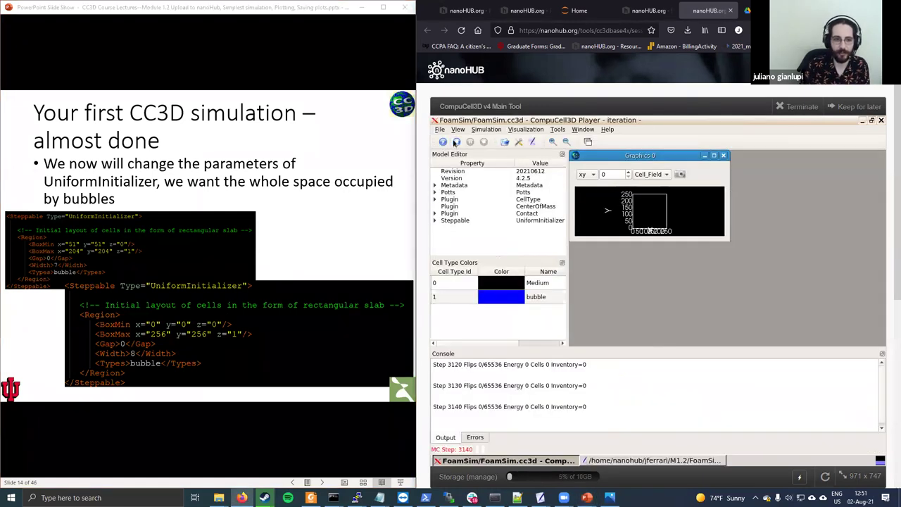